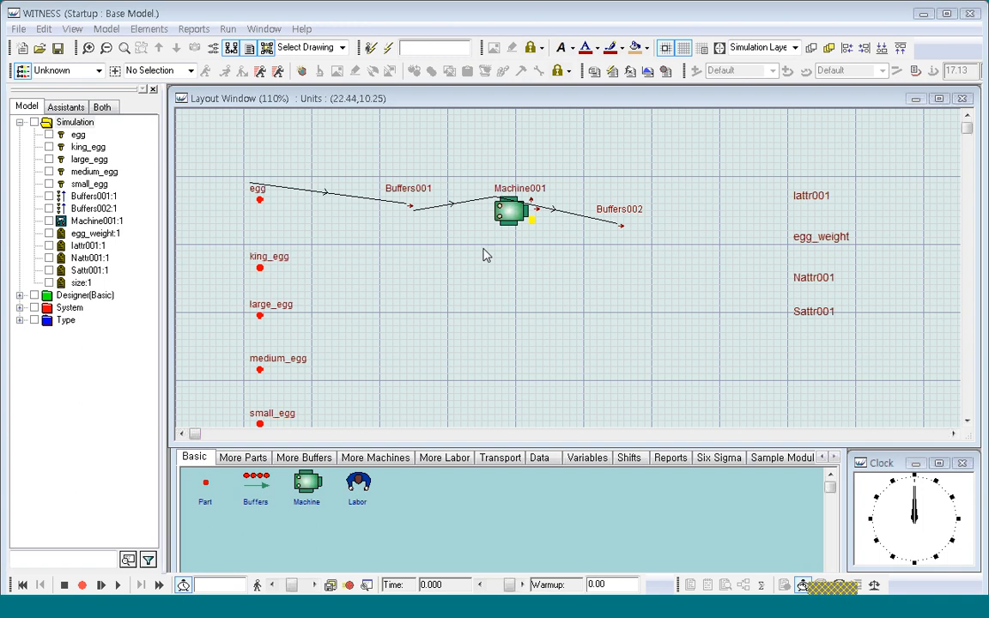
# Step: Examine which display items can be drawn for the egg_weight attribute, then close its display settings
pyautogui.rightClick(814, 244)
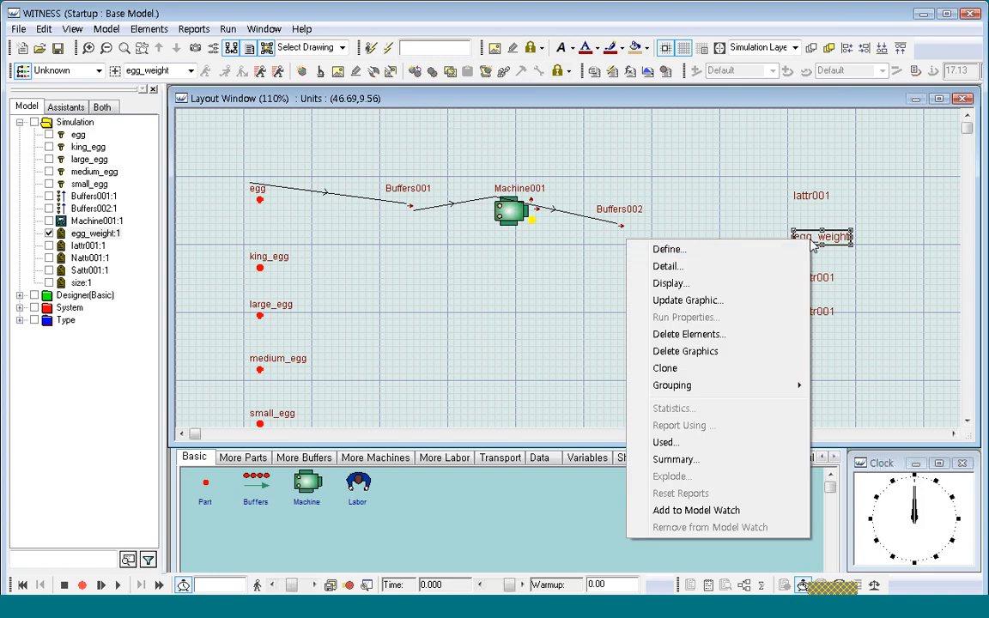
pyautogui.click(697, 292)
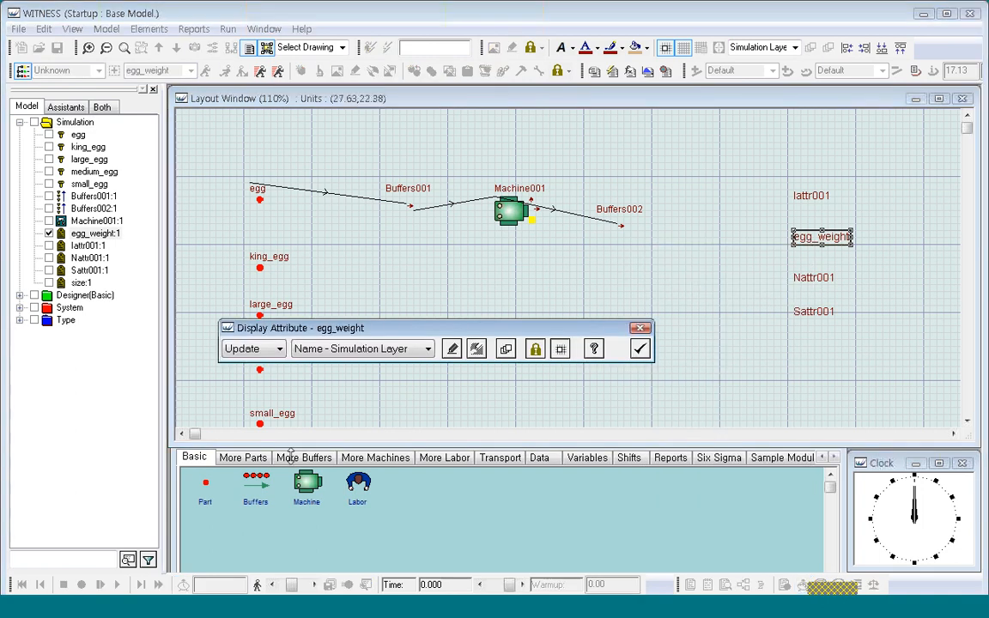
pyautogui.click(279, 348)
pyautogui.click(256, 365)
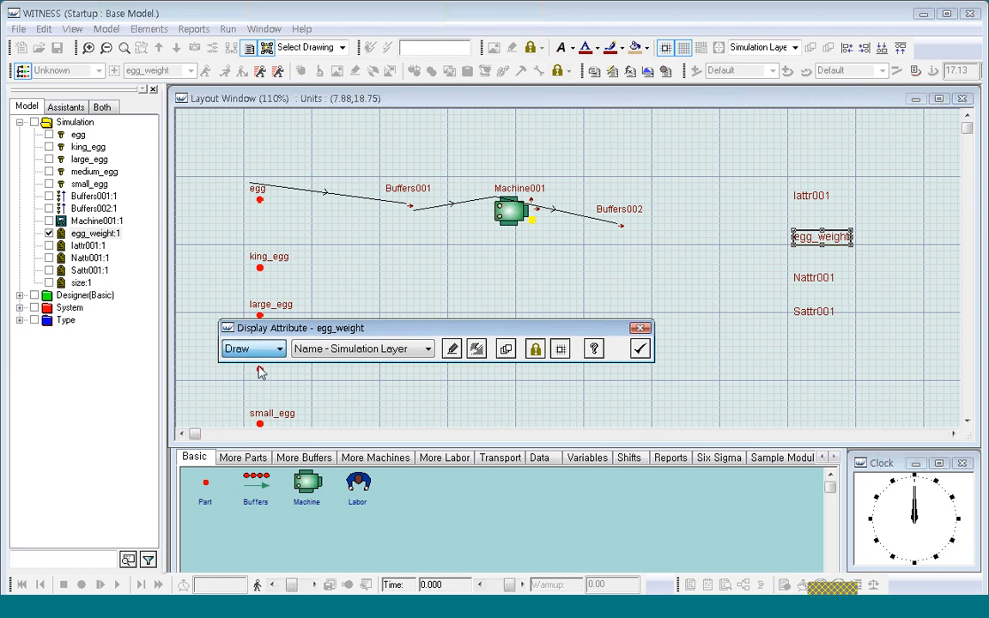
pyautogui.click(427, 350)
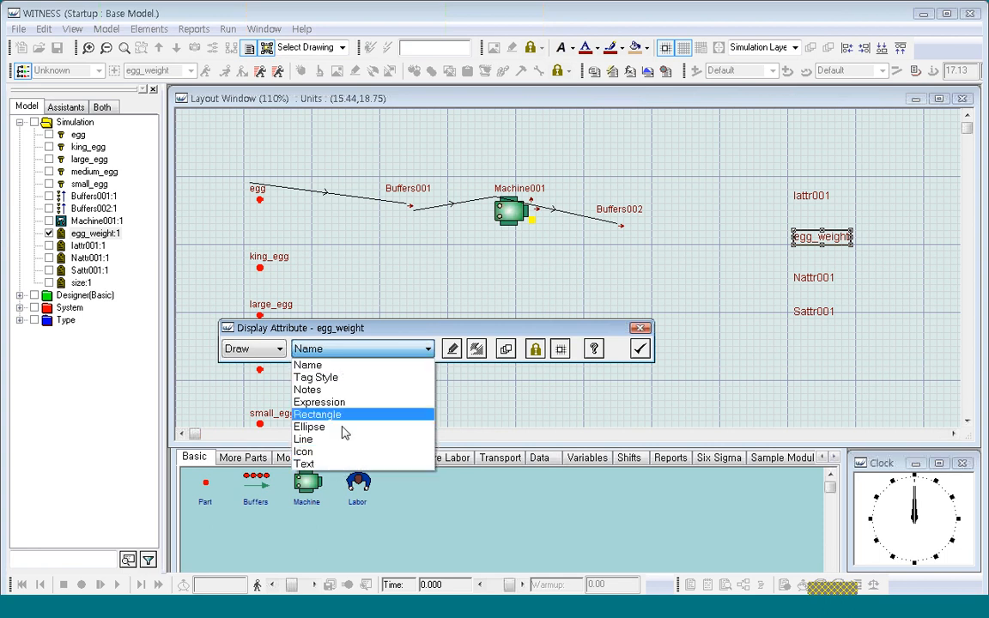
pyautogui.click(310, 365)
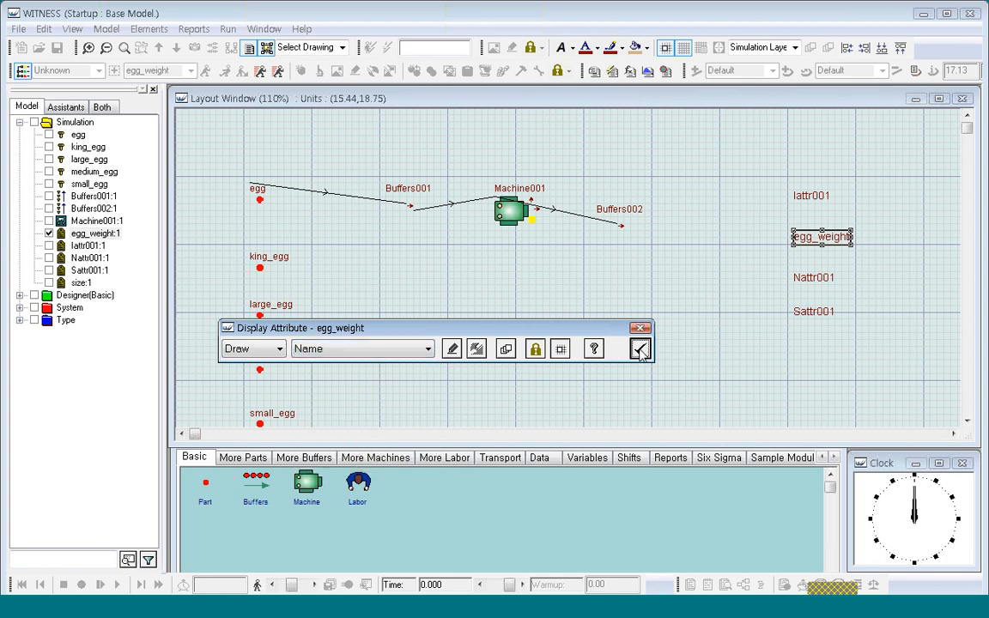
pyautogui.click(641, 351)
pyautogui.click(639, 355)
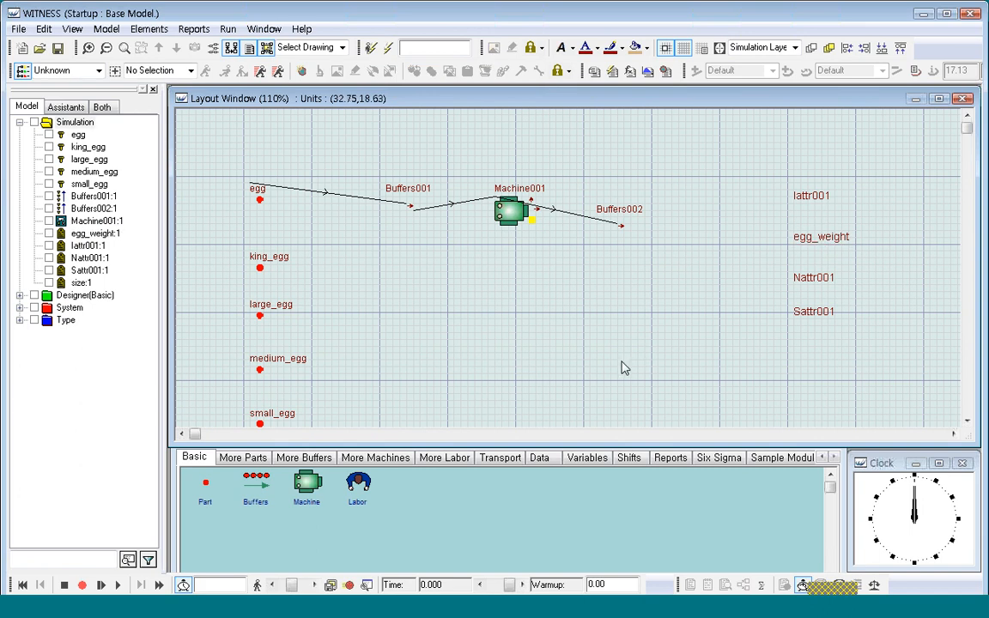
# Step: Examine Machine001's finish-cycle actions, focusing on the first egg_weight condition, its type change and its PEN assignment
pyautogui.click(512, 222)
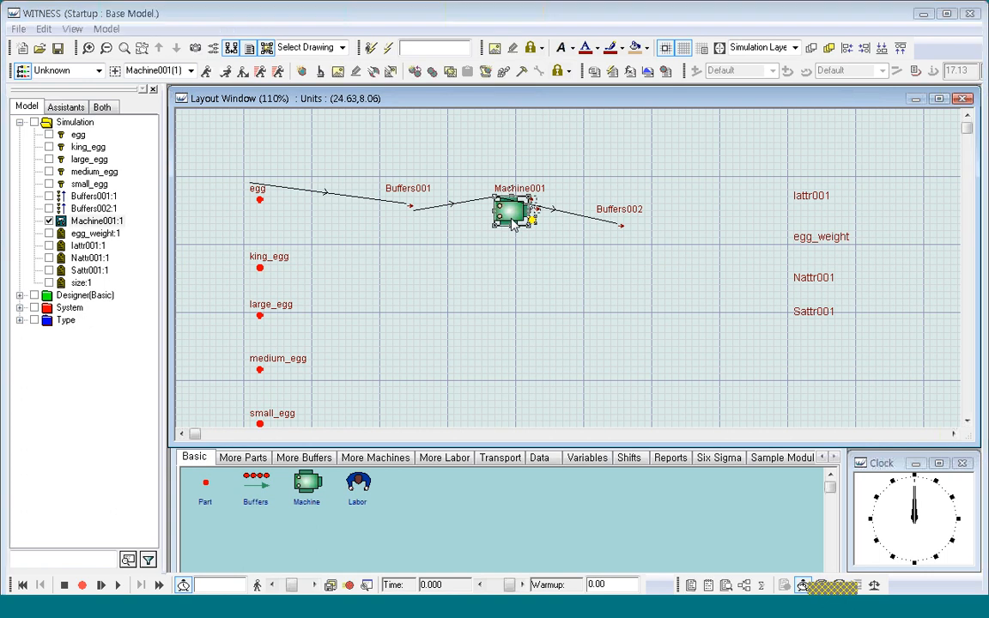
pyautogui.doubleClick(513, 222)
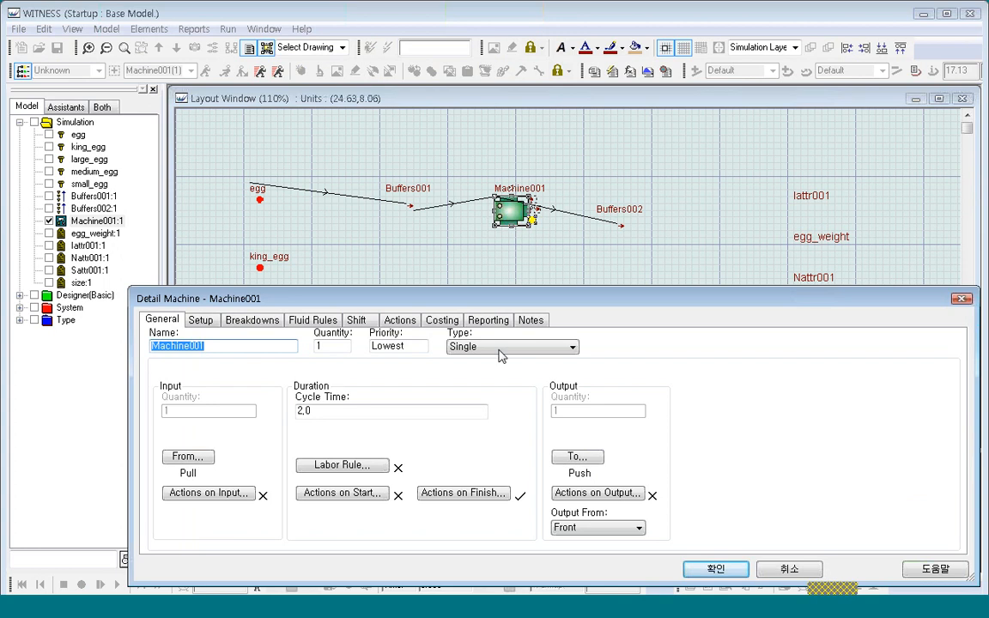
pyautogui.click(464, 494)
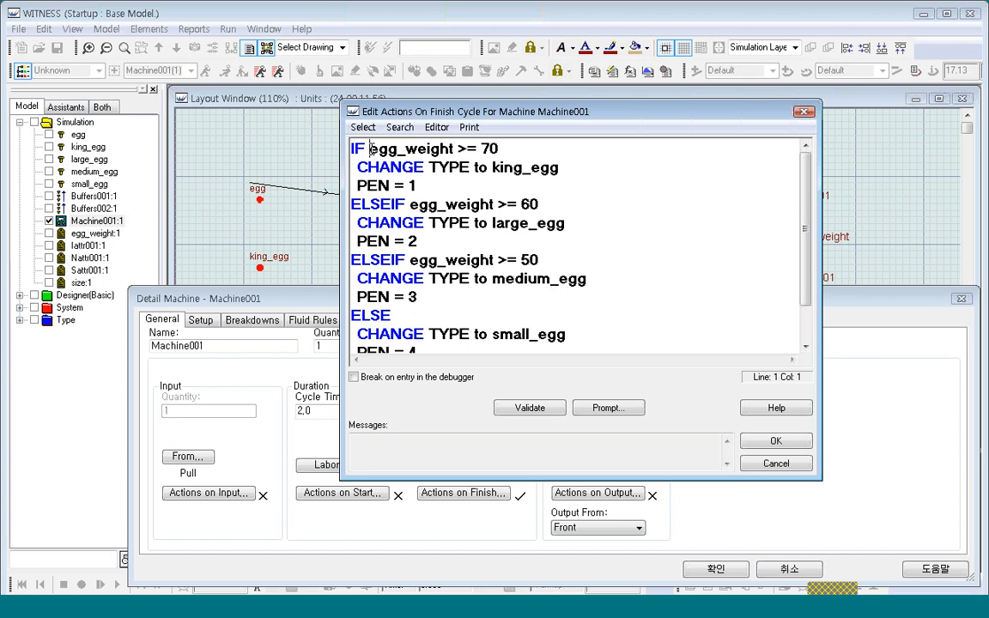
pyautogui.moveTo(370, 149); pyautogui.dragTo(520, 149)
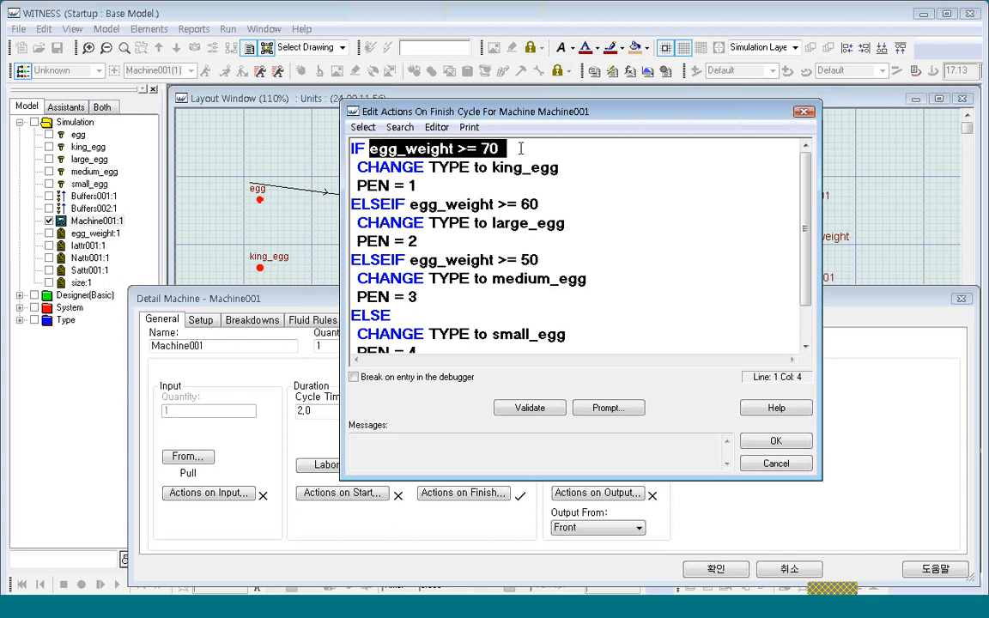
pyautogui.click(469, 149)
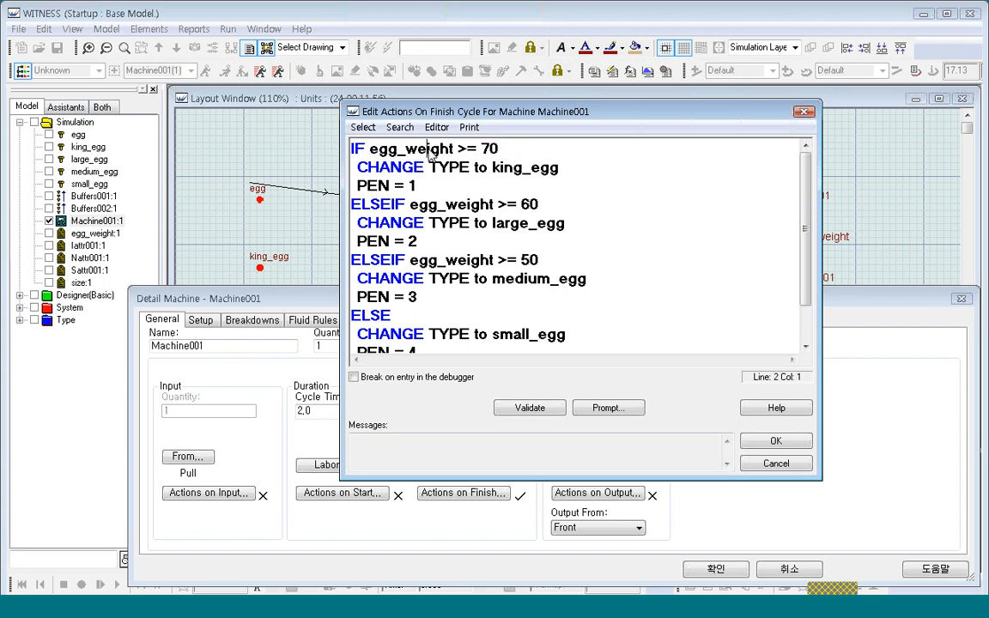
pyautogui.moveTo(371, 149); pyautogui.dragTo(456, 148)
pyautogui.moveTo(429, 168); pyautogui.dragTo(553, 168)
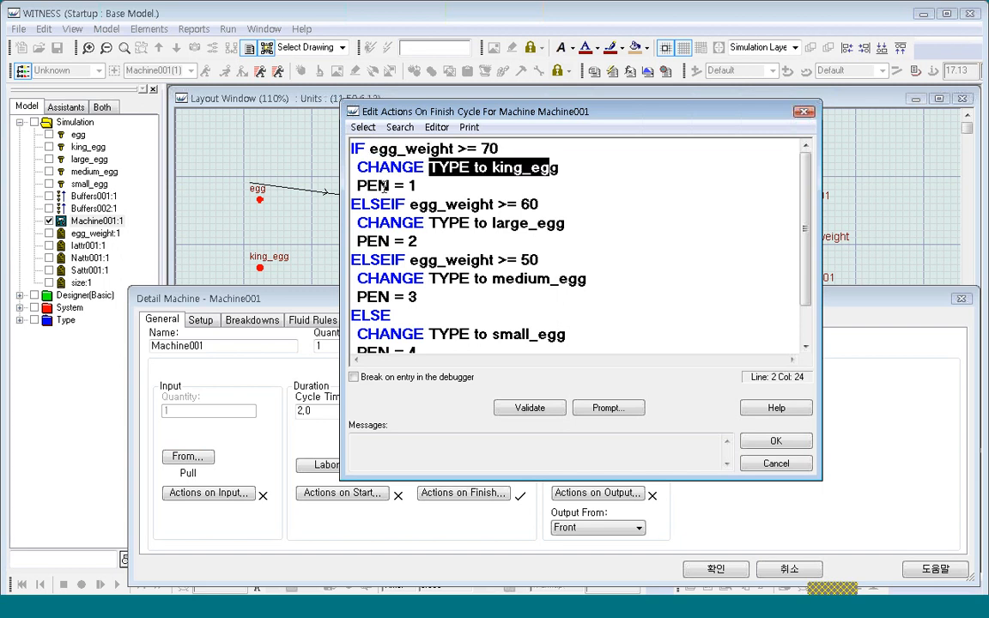
pyautogui.moveTo(367, 186); pyautogui.dragTo(437, 187)
pyautogui.click(434, 186)
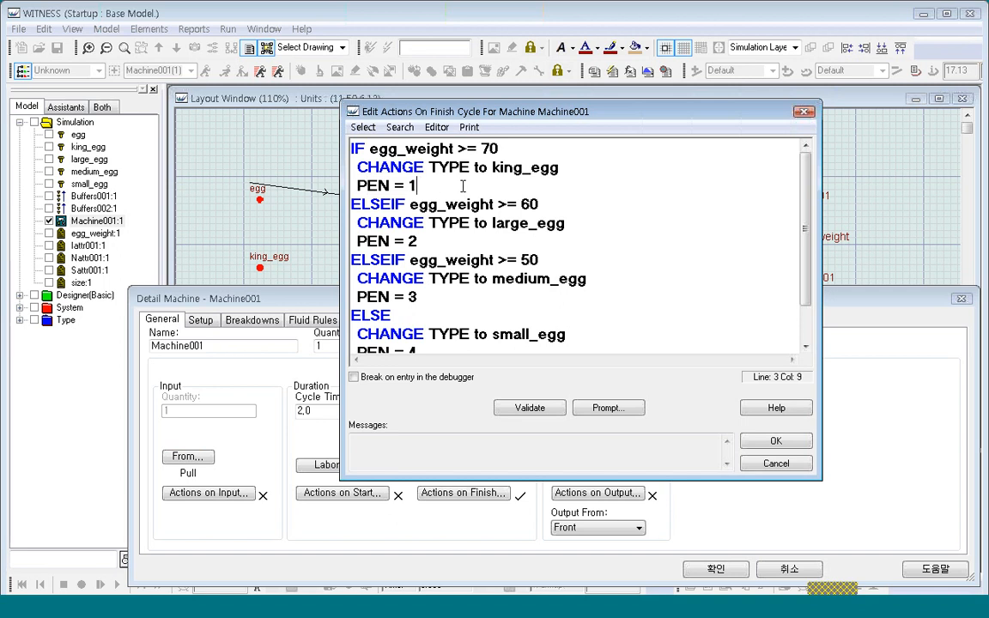
pyautogui.moveTo(418, 185); pyautogui.dragTo(308, 136)
pyautogui.click(437, 182)
pyautogui.click(776, 441)
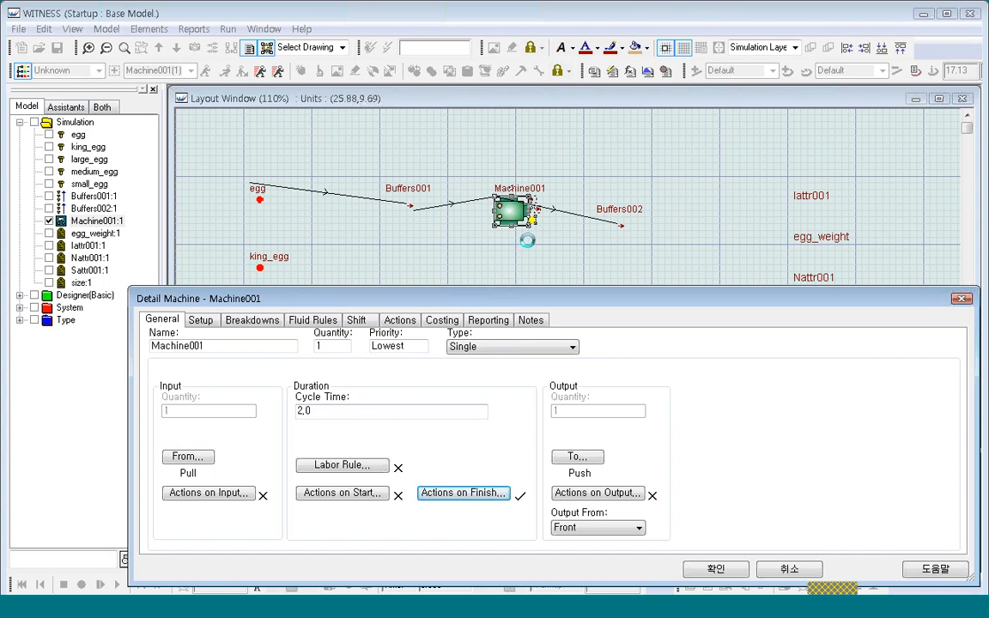
# Step: Review the whole IF/ELSEIF block in Machine001's Actions on Finish once more and close the editor
pyautogui.click(477, 496)
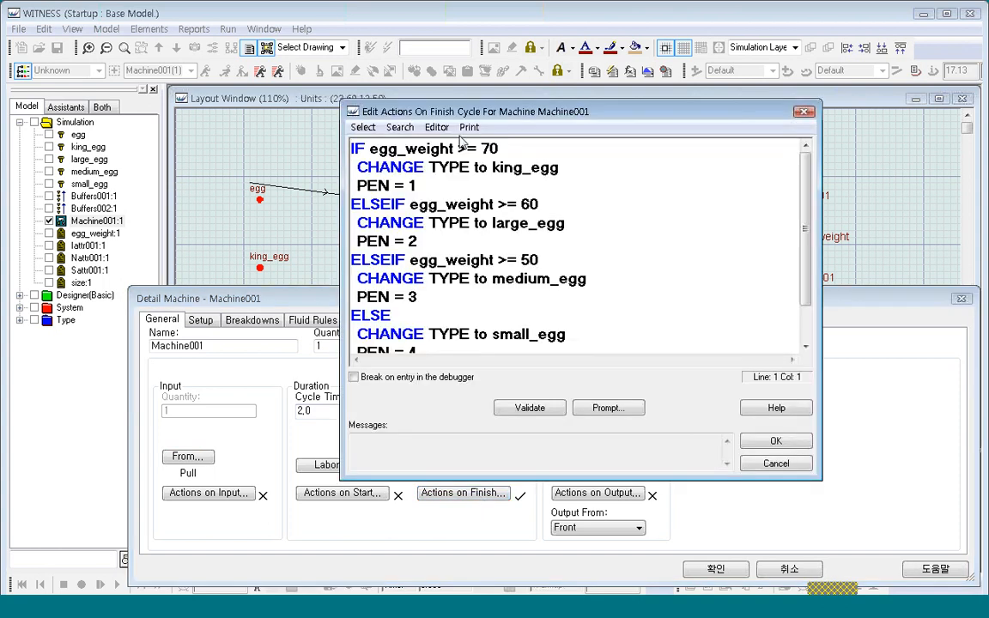
pyautogui.click(774, 440)
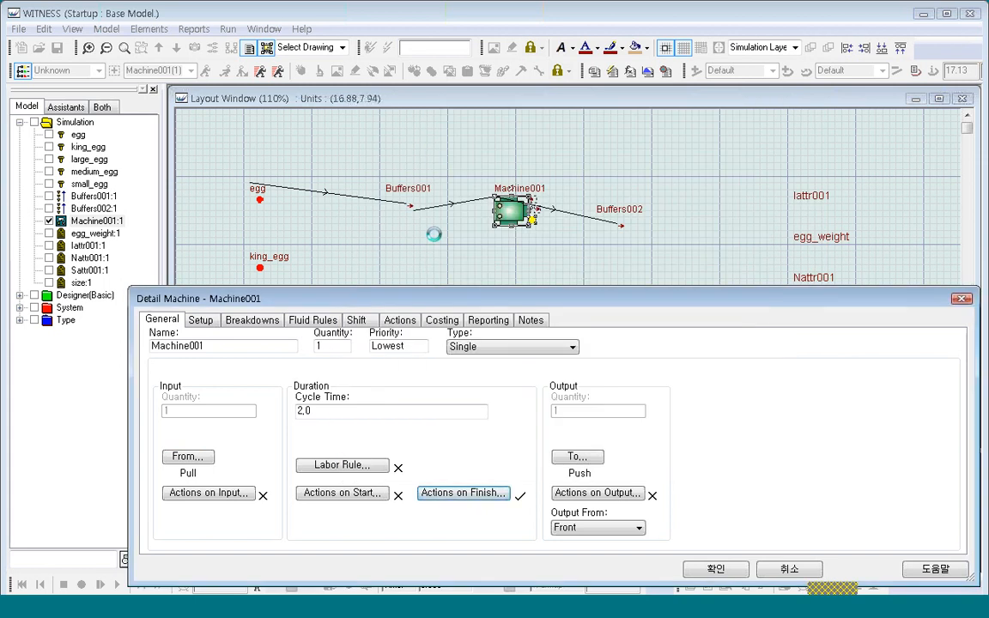
pyautogui.click(478, 505)
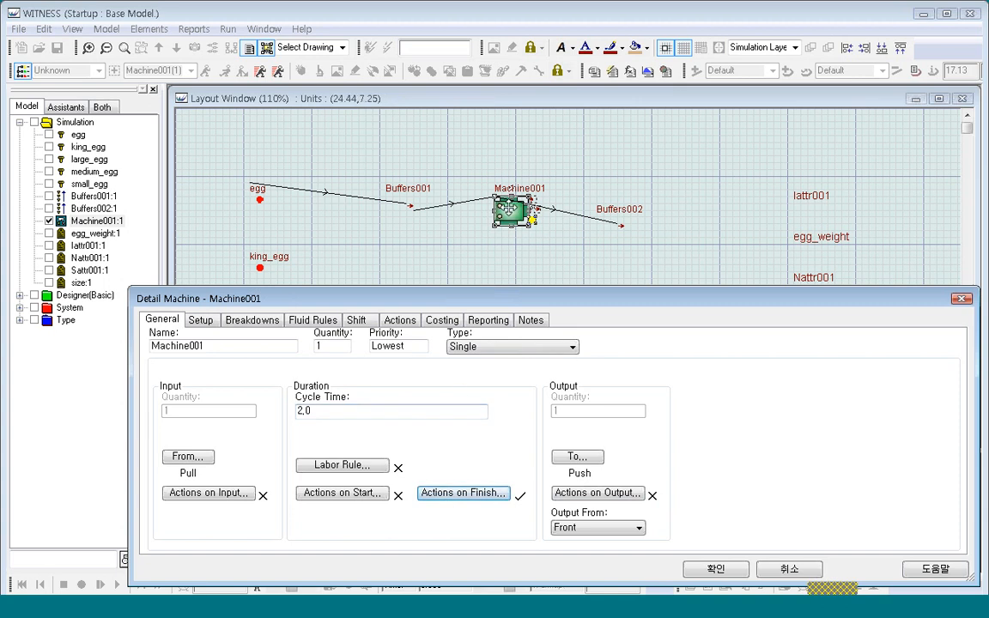
pyautogui.click(464, 493)
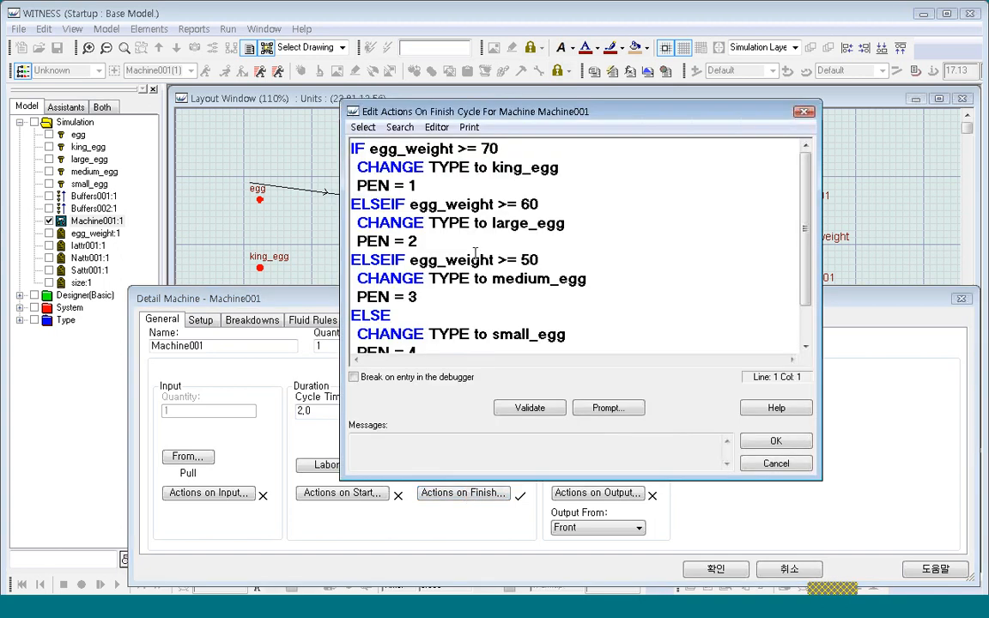
pyautogui.click(780, 442)
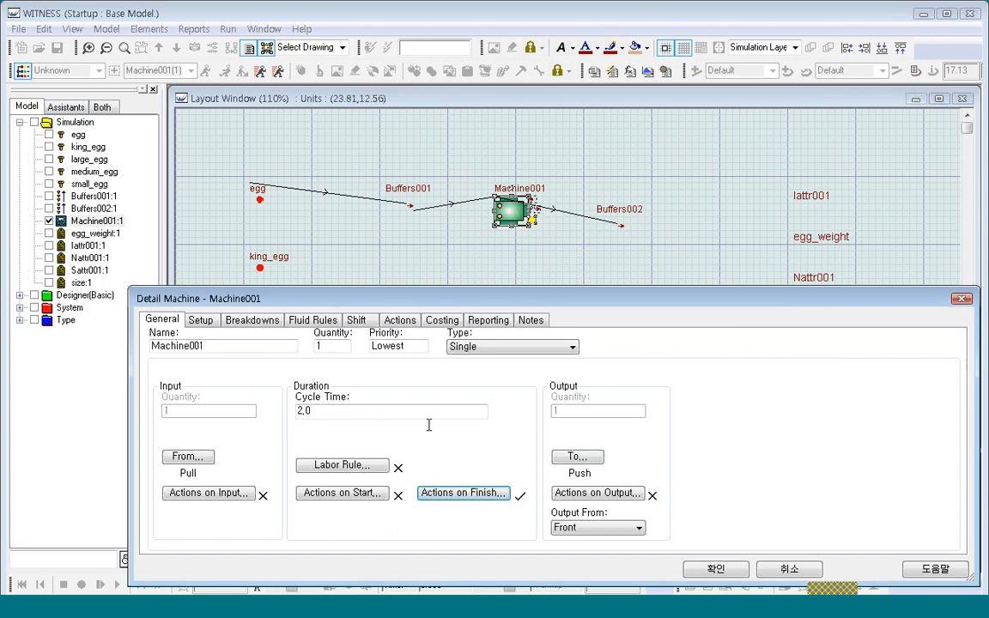
# Step: View the initialize actions of Machine001 and close their editor
pyautogui.click(399, 320)
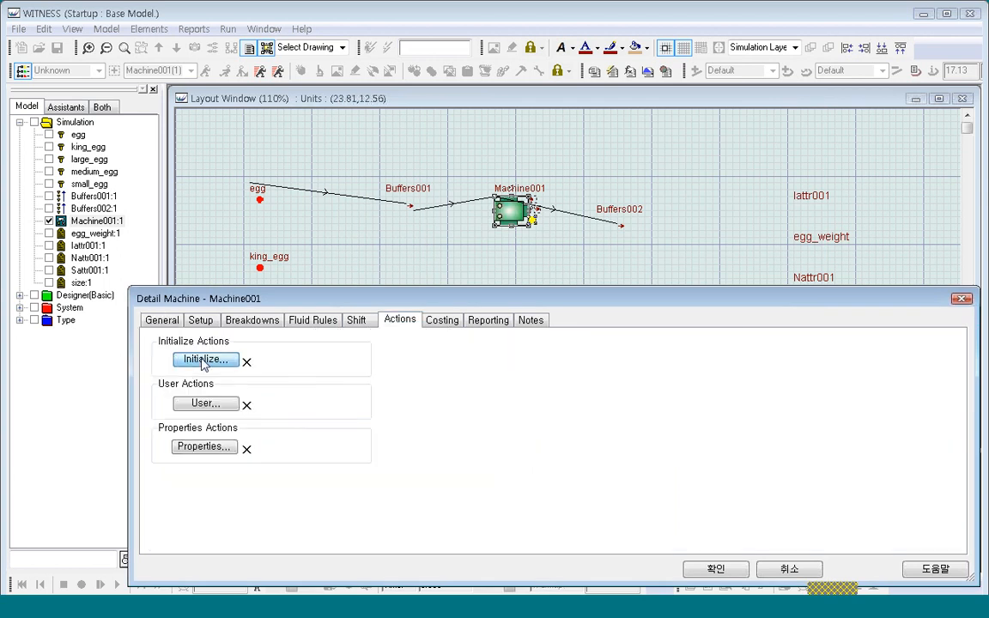
pyautogui.click(205, 364)
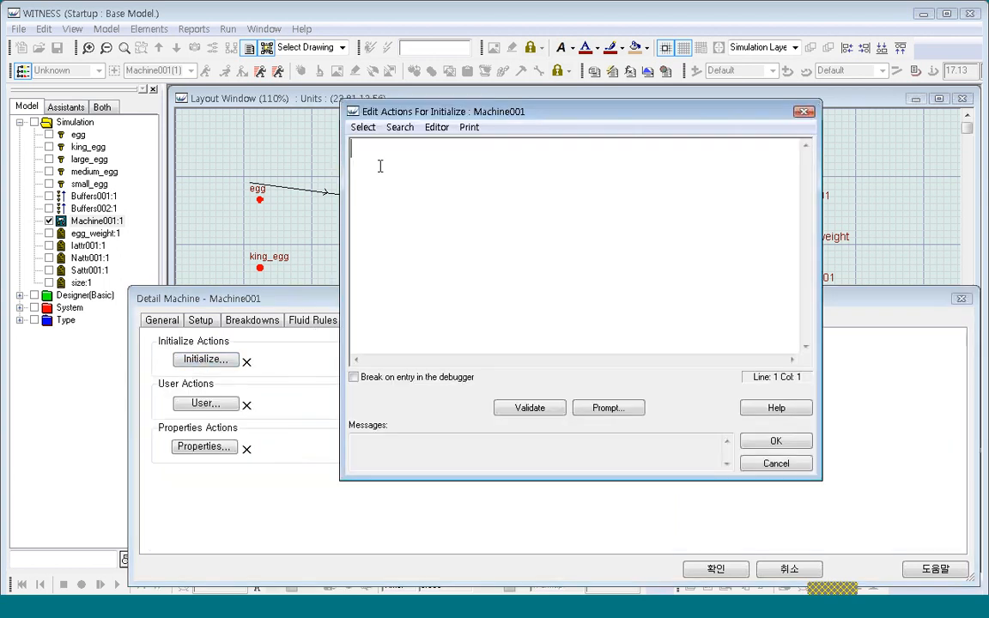
pyautogui.click(754, 442)
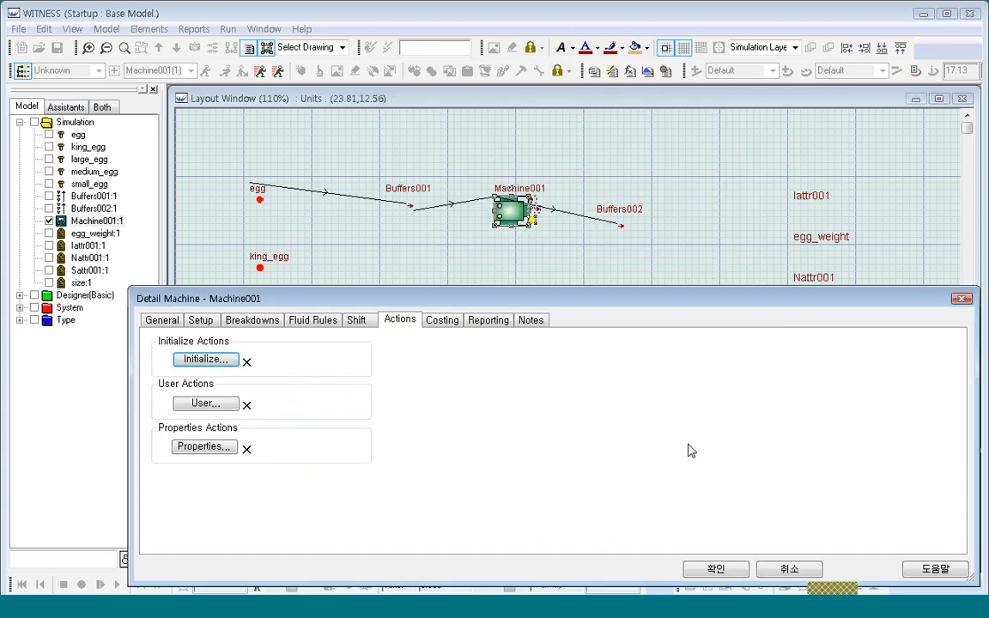
# Step: Copy the complete egg-grading code from Machine001's Actions on Finish
pyautogui.click(161, 319)
pyautogui.click(494, 494)
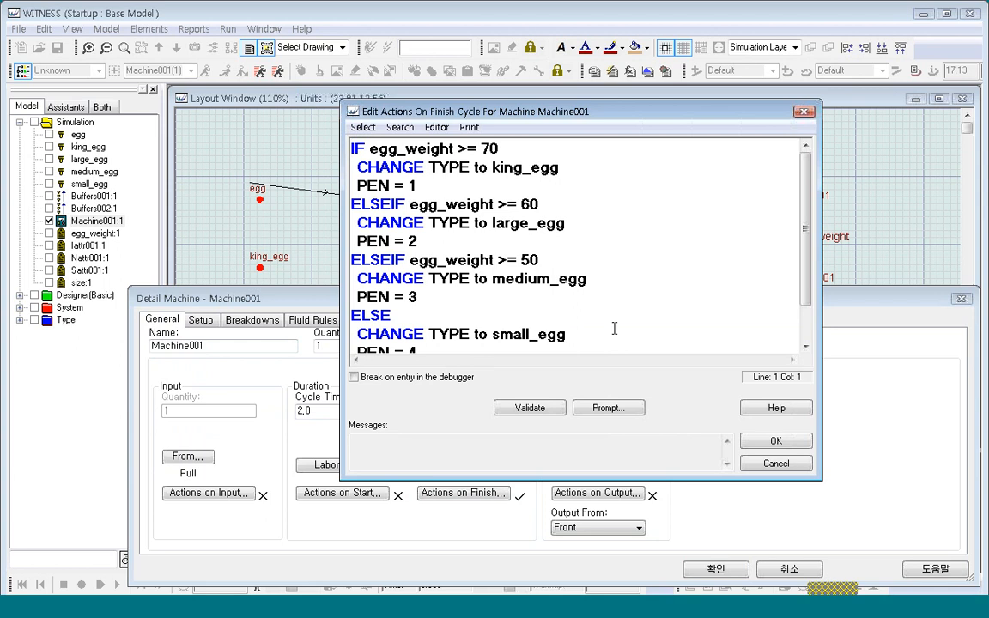
pyautogui.scroll(-1, 782, 295)
pyautogui.click(411, 332)
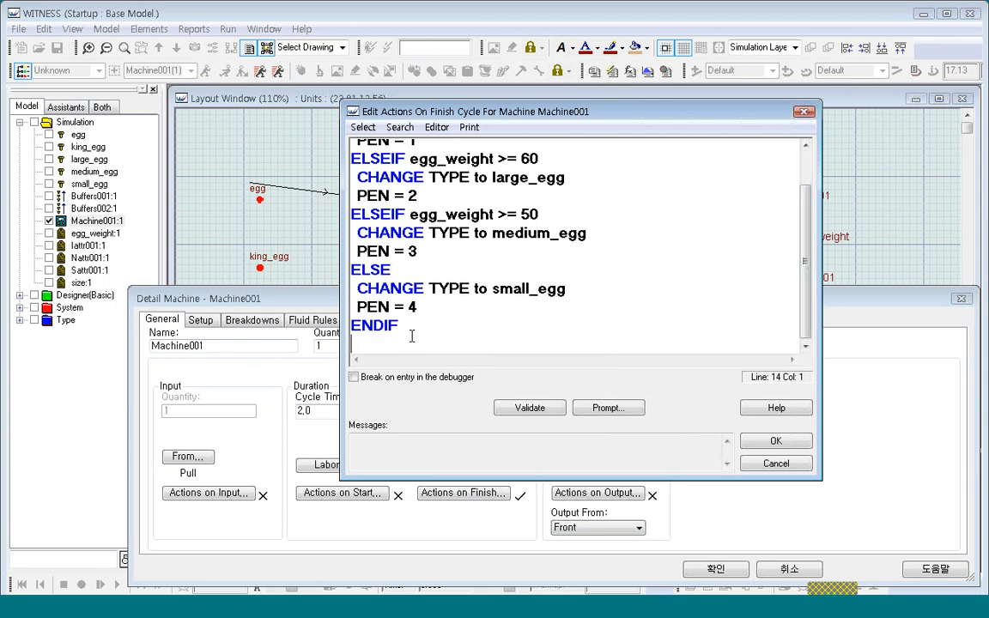
pyautogui.hotkey('ctrl', 'a')
pyautogui.scroll(1, 395, 186)
pyautogui.rightClick(395, 186)
pyautogui.click(432, 221)
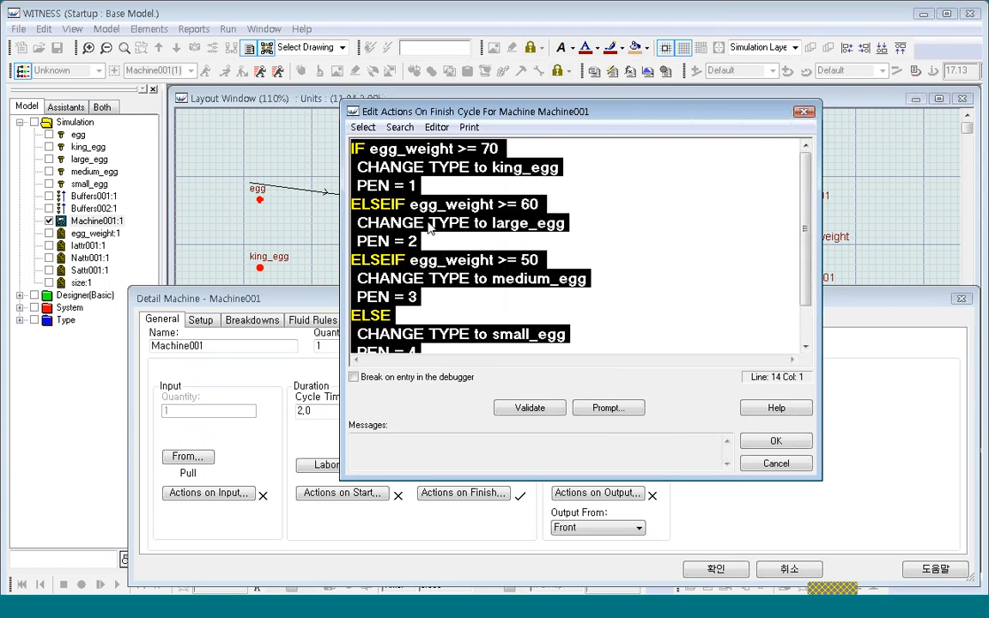
pyautogui.click(771, 442)
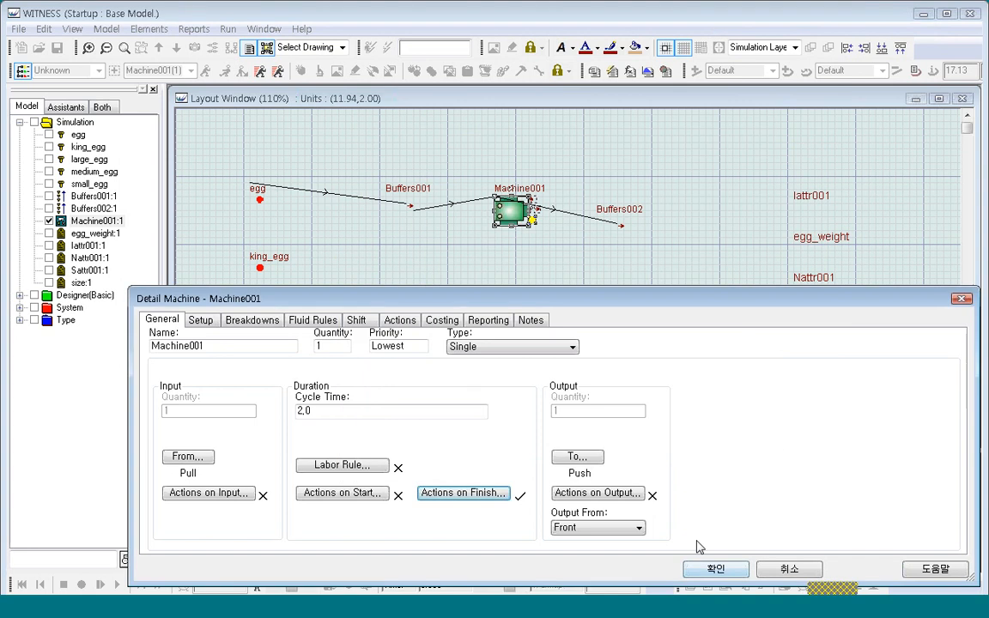
# Step: Paste the copied egg-grading code into Machine001's initialize actions and confirm the machine details
pyautogui.click(400, 320)
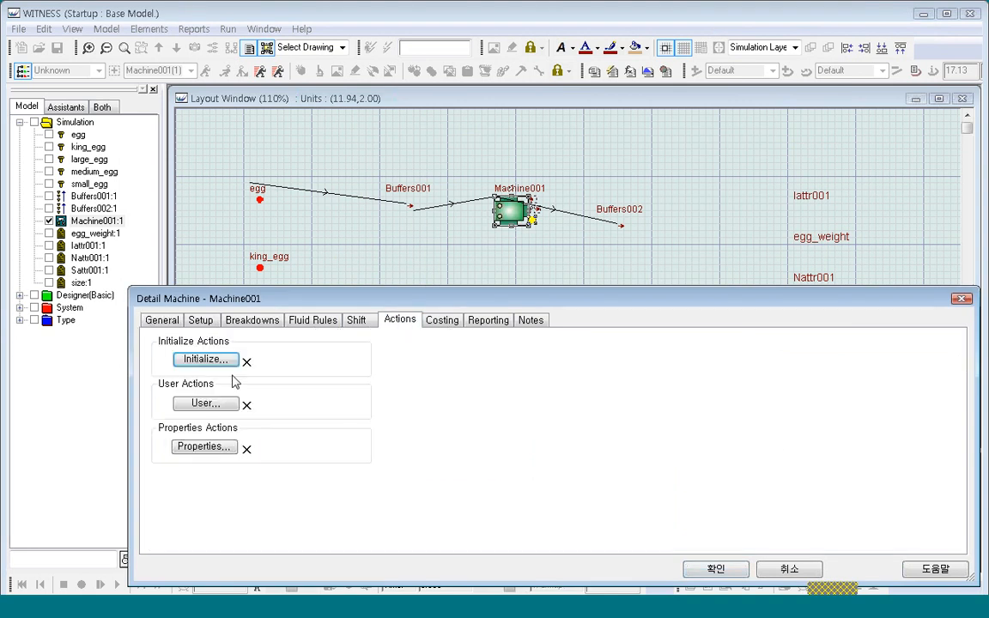
pyautogui.click(211, 359)
pyautogui.rightClick(396, 190)
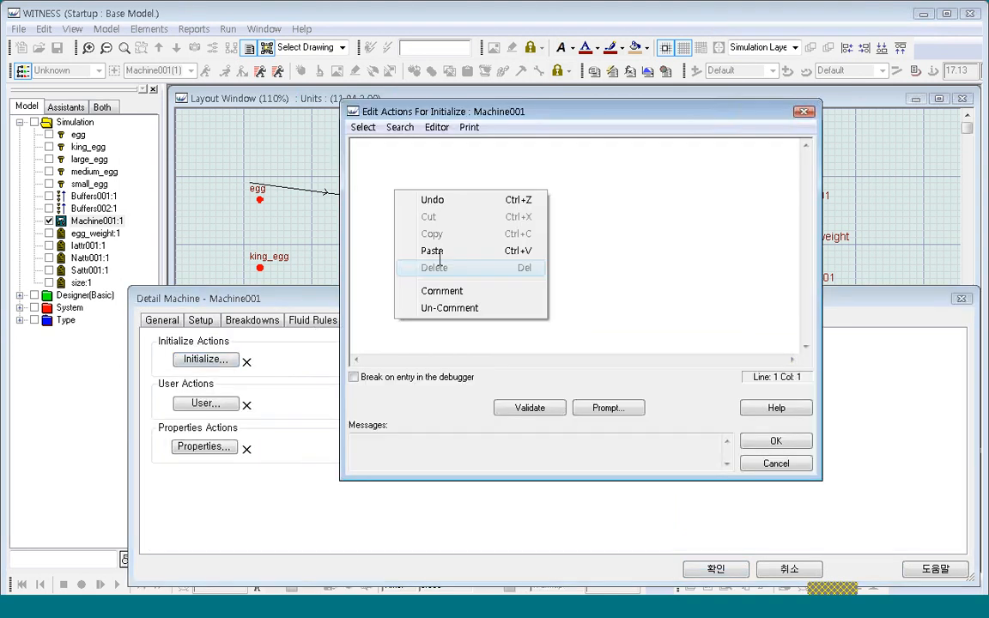
pyautogui.click(434, 249)
pyautogui.click(763, 448)
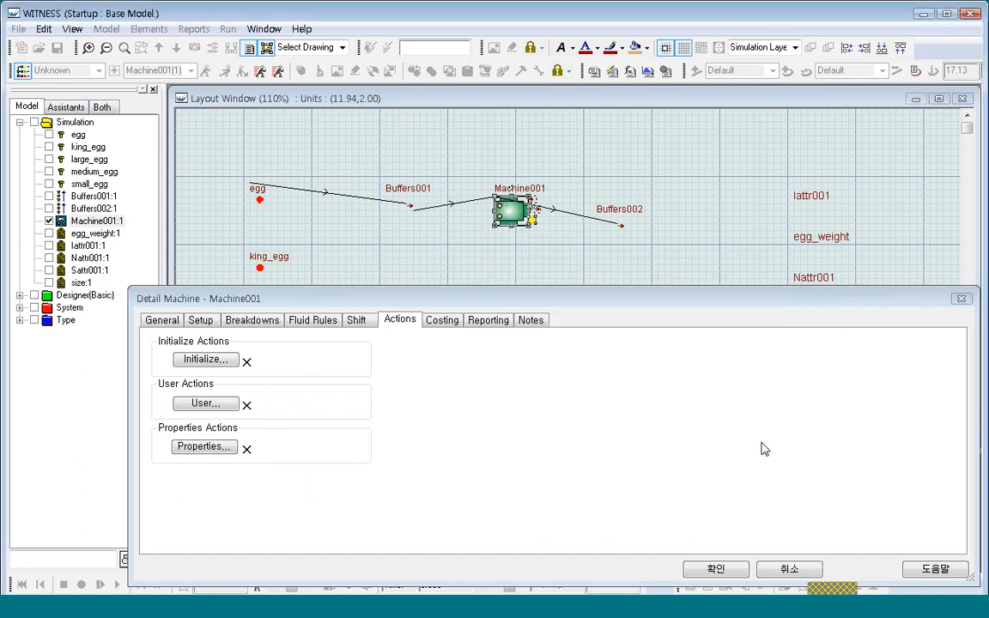
pyautogui.click(716, 569)
pyautogui.click(486, 240)
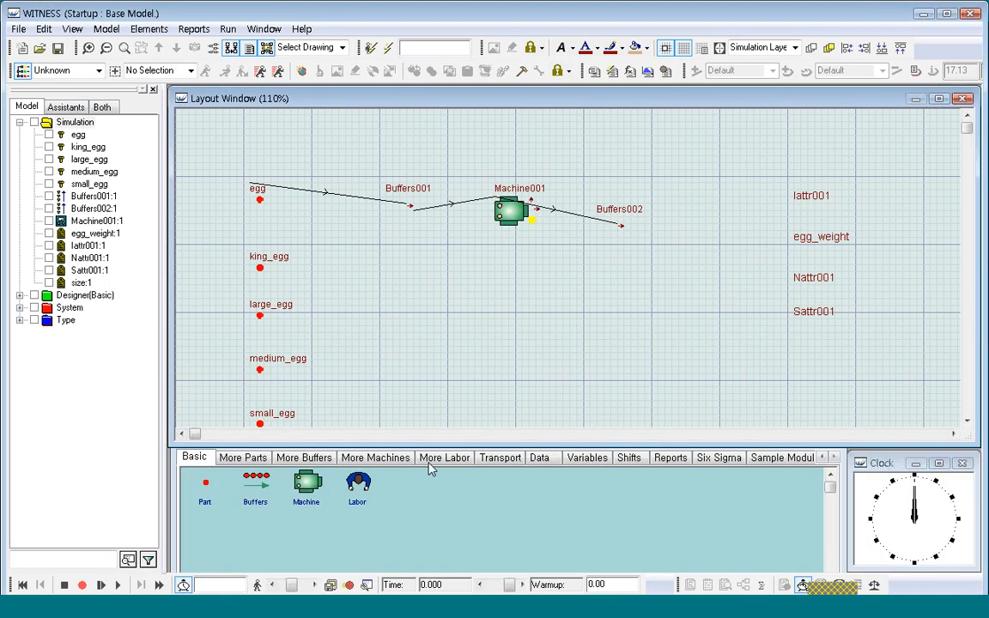
# Step: Run the model, read the message about Machine001's initialize actions, and dismiss it
pyautogui.click(119, 586)
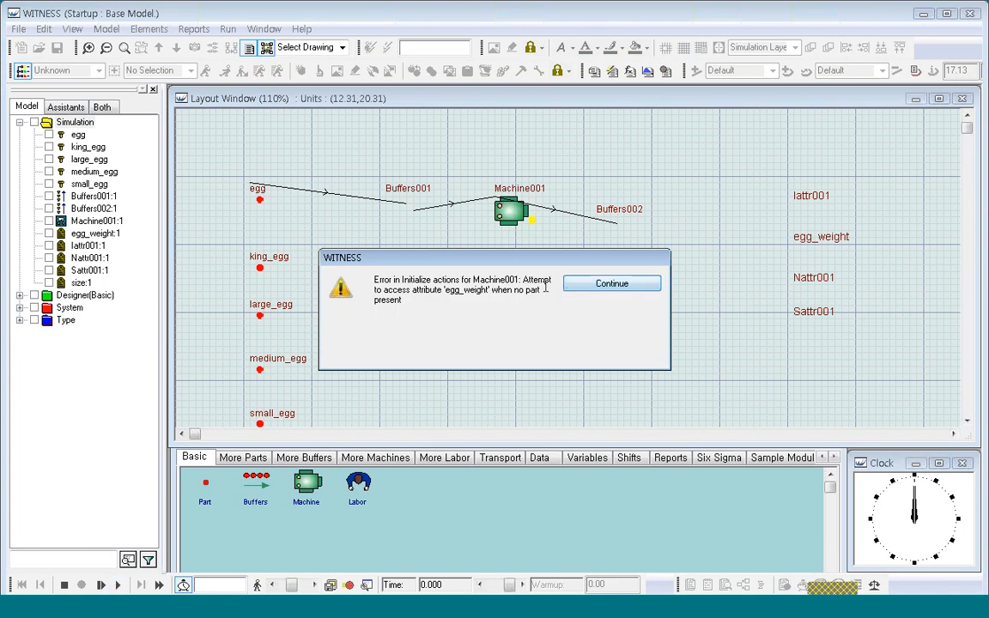
pyautogui.doubleClick(472, 280)
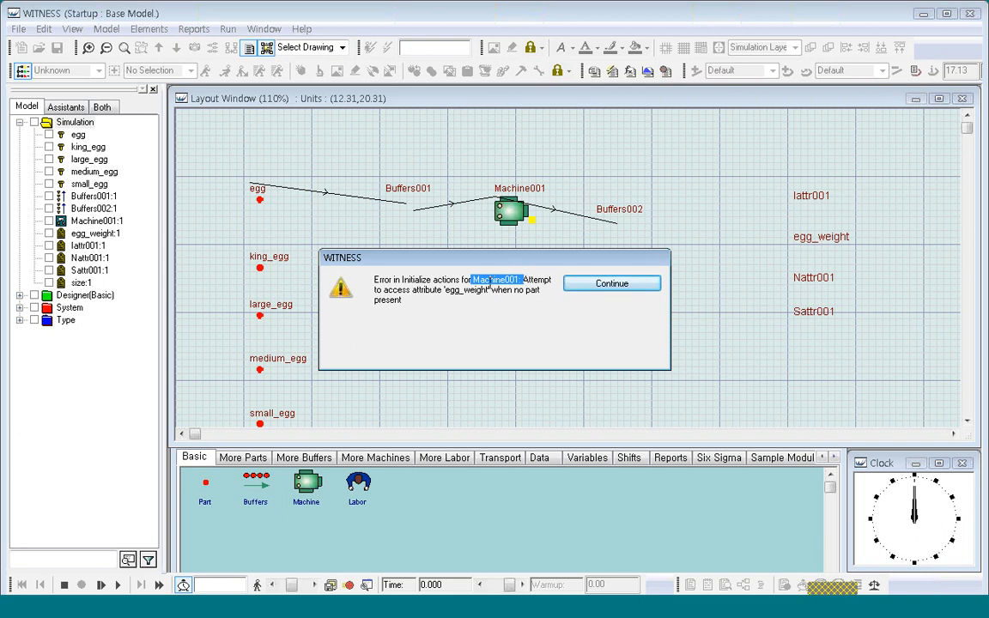
pyautogui.moveTo(403, 280); pyautogui.dragTo(515, 280)
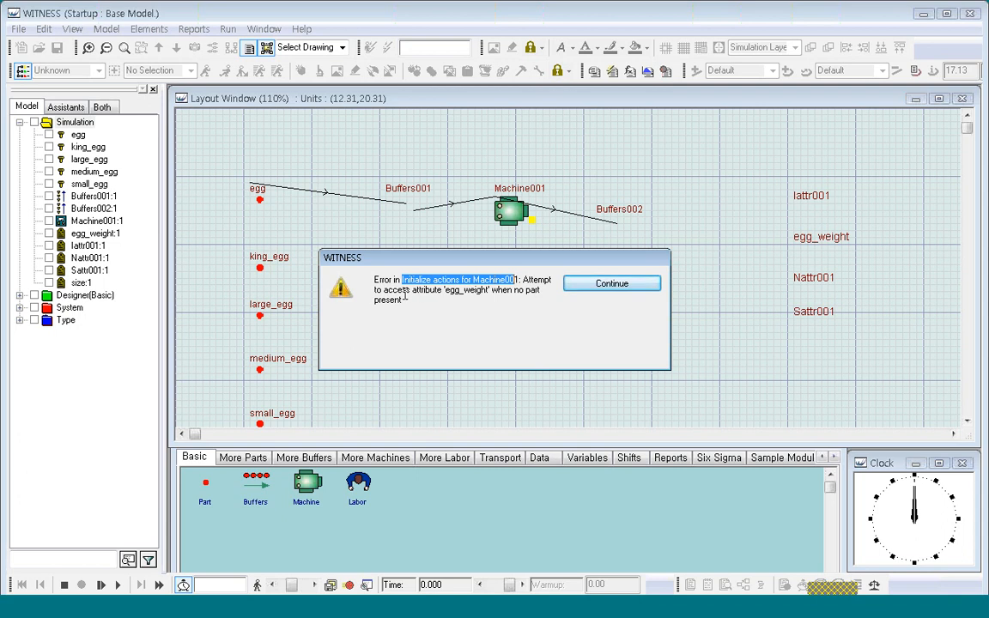
pyautogui.moveTo(444, 290); pyautogui.dragTo(542, 291)
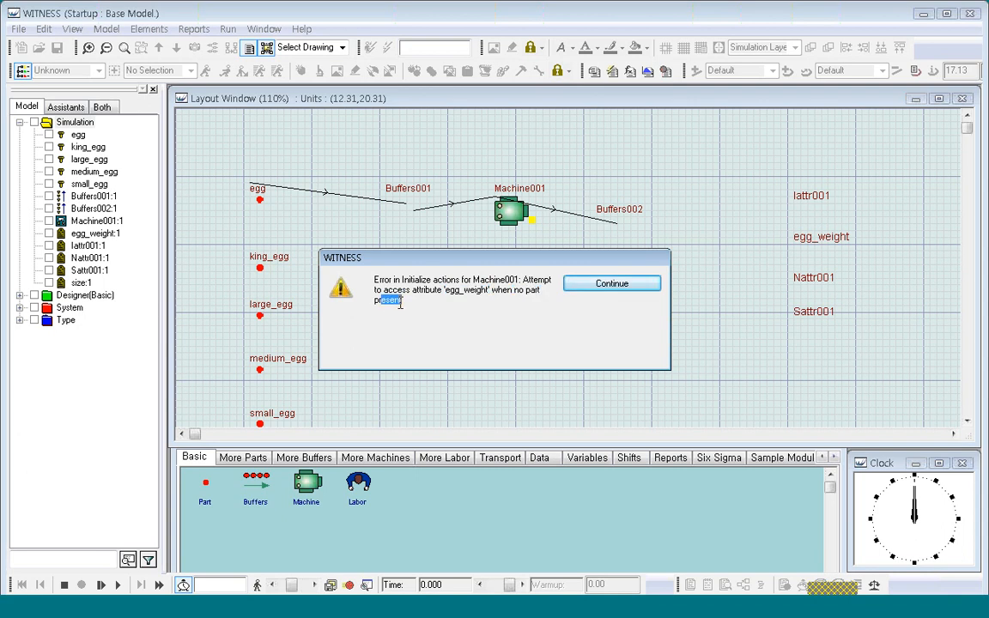
pyautogui.moveTo(381, 301); pyautogui.dragTo(402, 301)
pyautogui.click(625, 289)
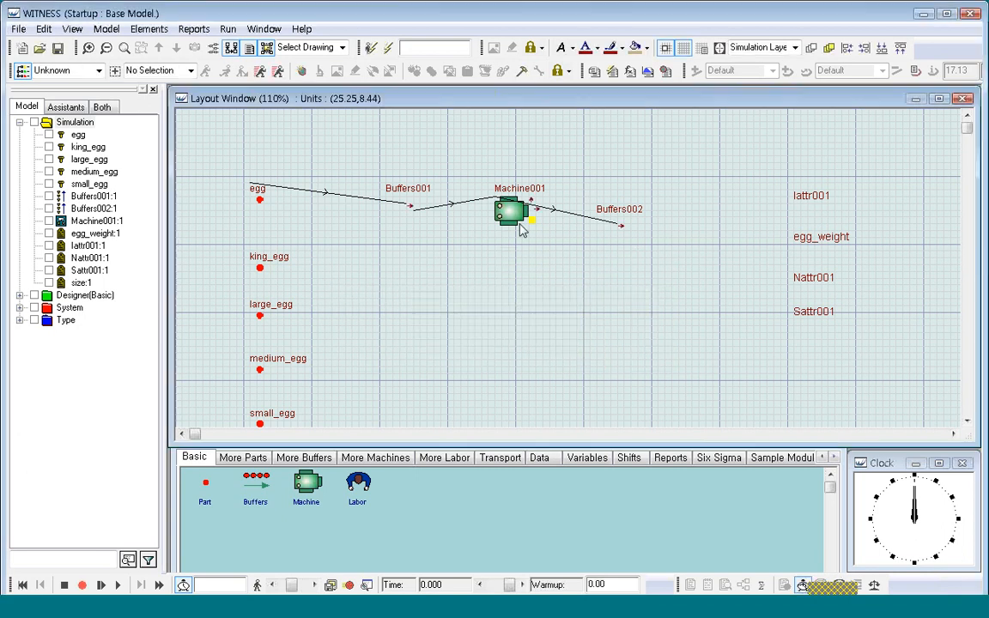
# Step: Cut all the egg-grading code out of Machine001's initialize actions and confirm the machine details
pyautogui.click(520, 223)
pyautogui.doubleClick(520, 223)
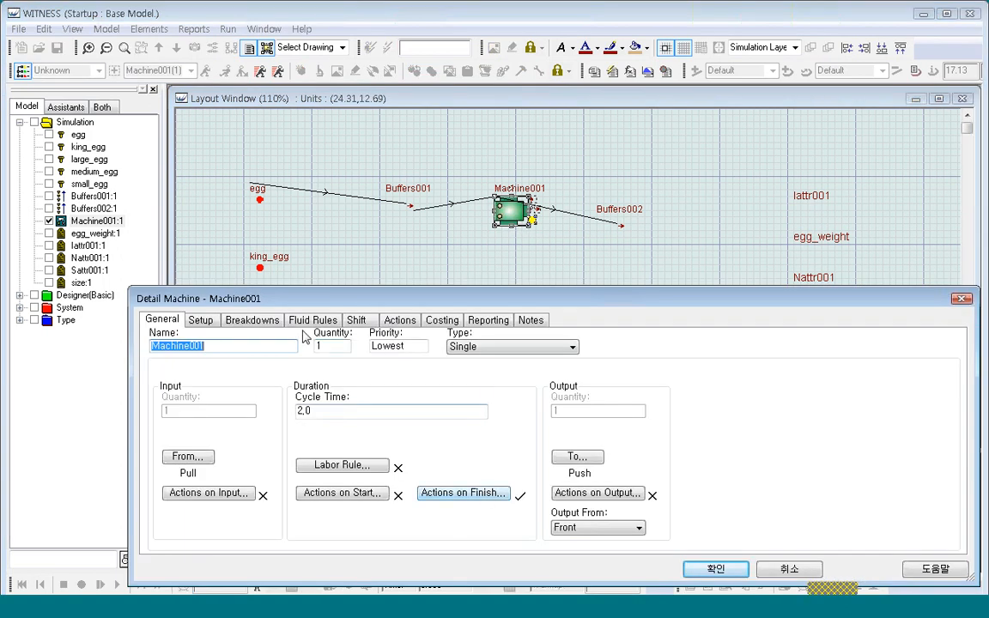
pyautogui.click(398, 322)
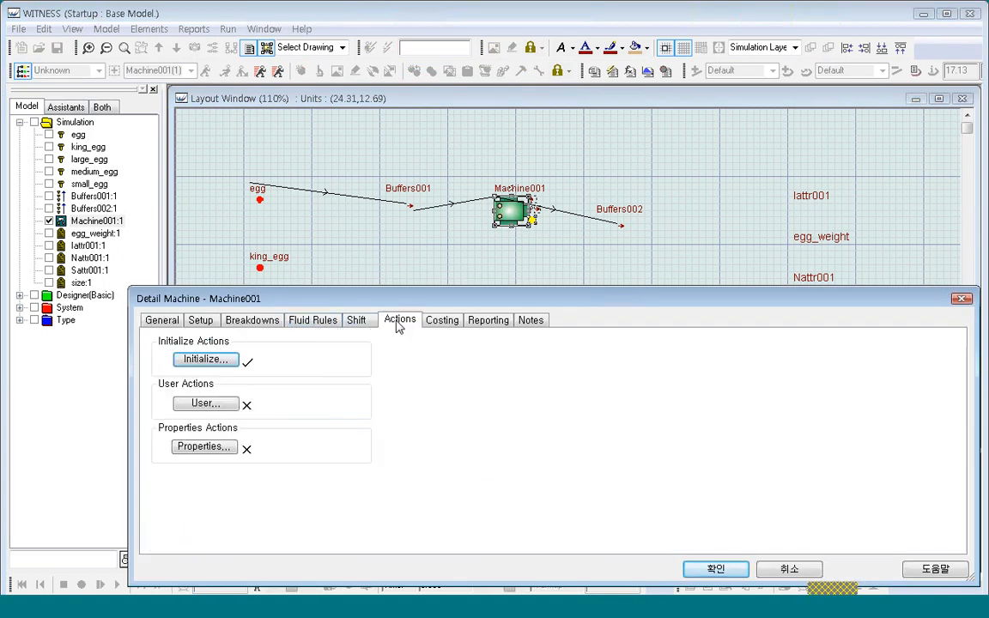
pyautogui.click(231, 367)
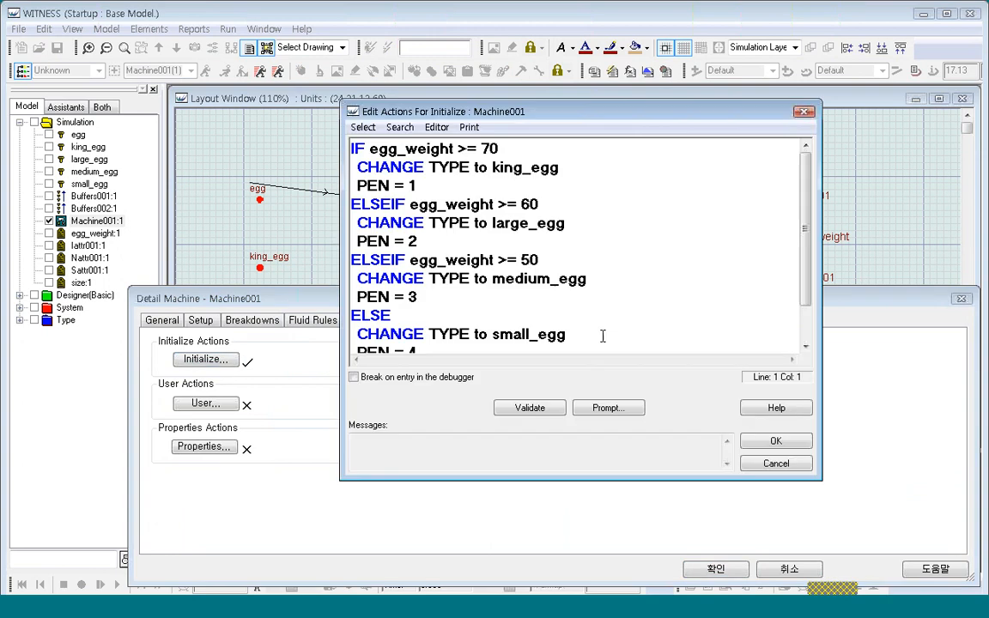
pyautogui.moveTo(811, 275); pyautogui.dragTo(812, 298)
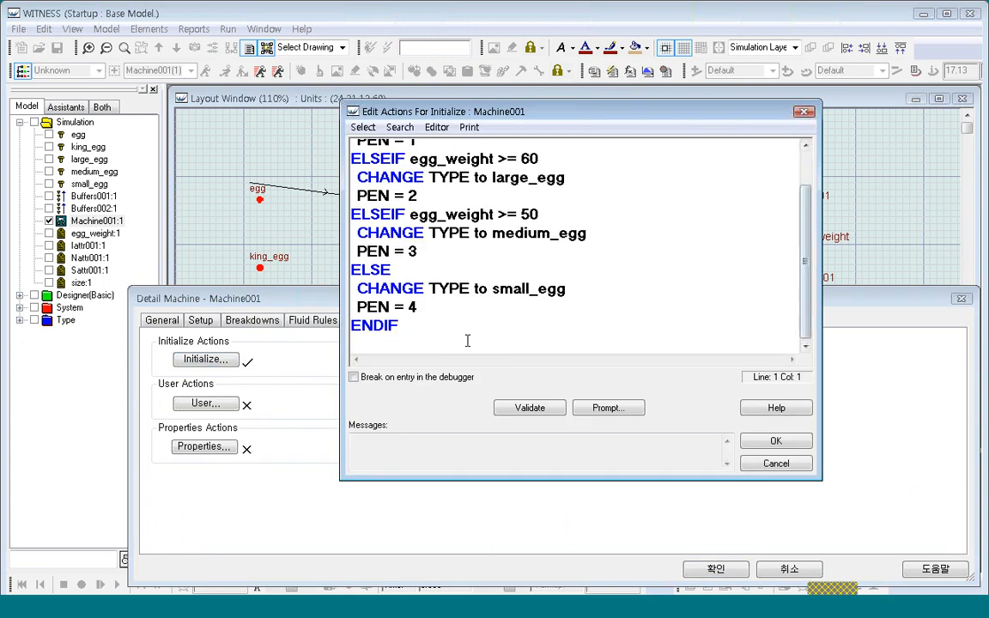
pyautogui.moveTo(468, 343); pyautogui.dragTo(209, 75)
pyautogui.hotkey('ctrl', 'x')
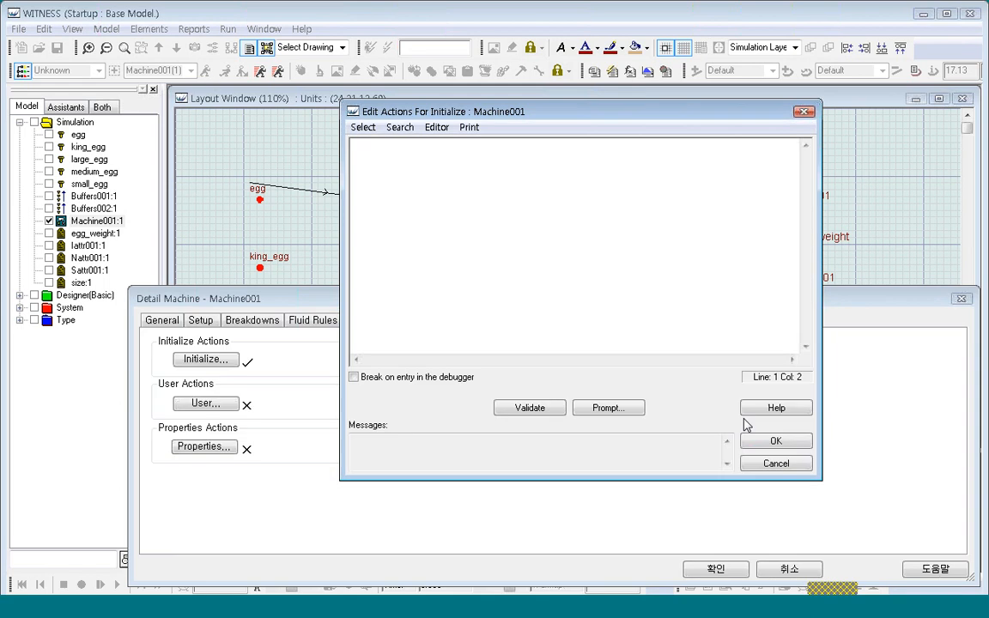
pyautogui.click(775, 441)
pyautogui.click(715, 570)
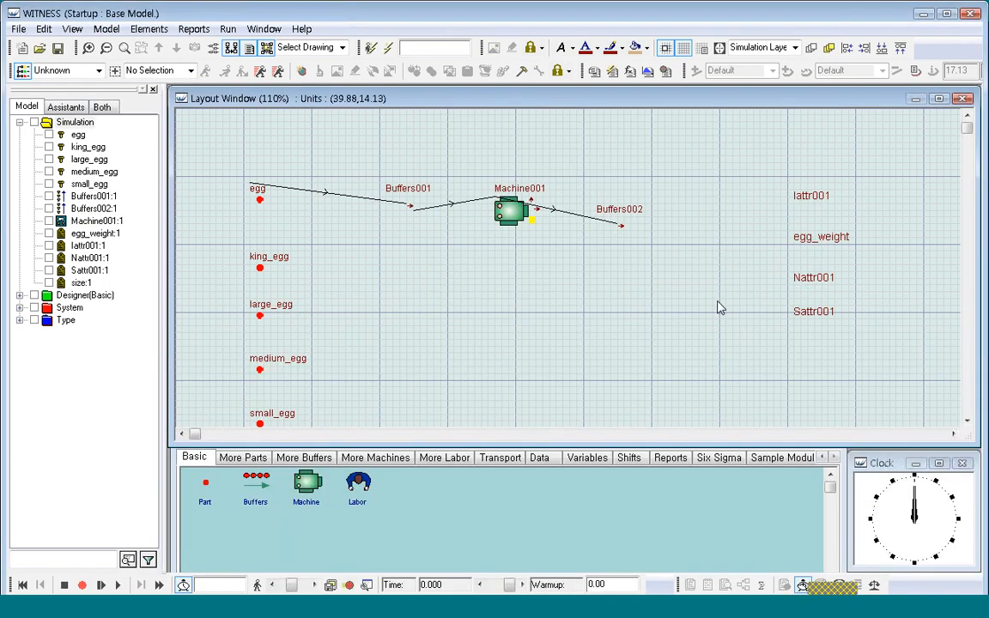
# Step: Move the Iattr001, egg_weight, Nattr001 and Sattr001 displays together down and to the right, clear of the process line
pyautogui.moveTo(751, 155); pyautogui.dragTo(936, 465)
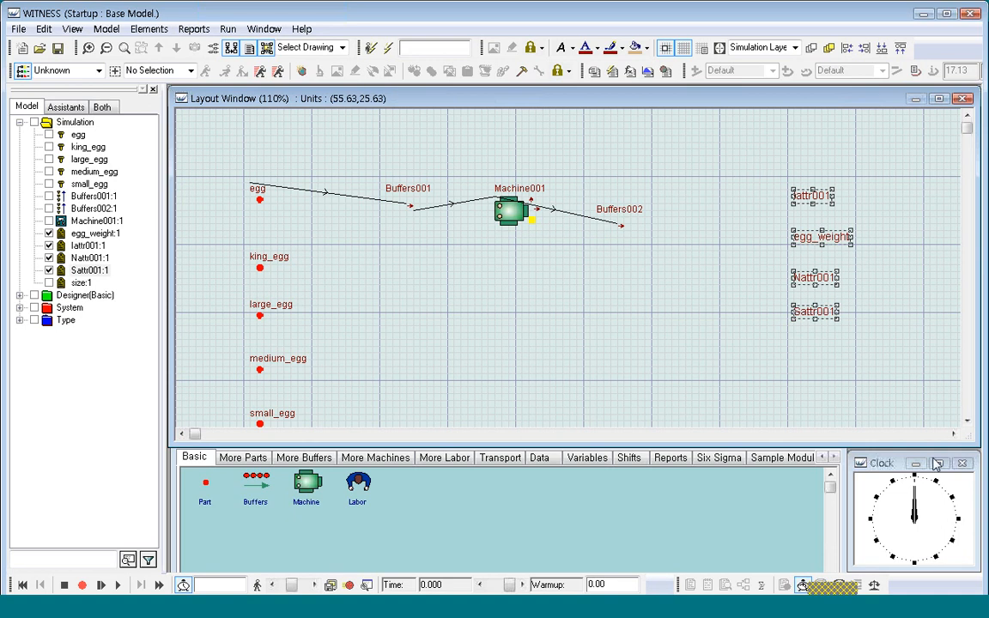
pyautogui.moveTo(802, 191); pyautogui.dragTo(837, 237)
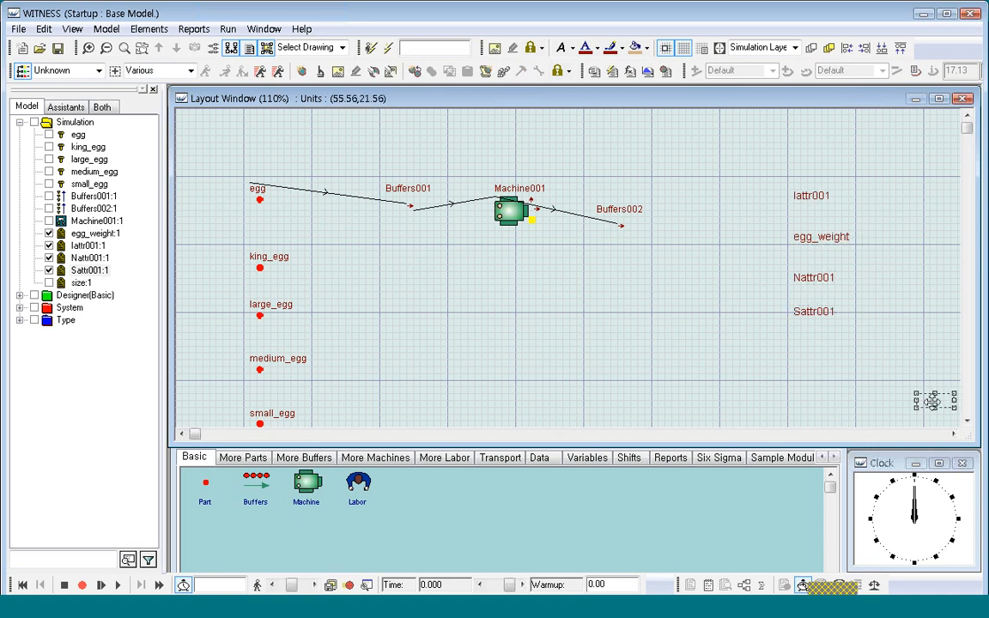
pyautogui.moveTo(933, 402); pyautogui.dragTo(933, 402)
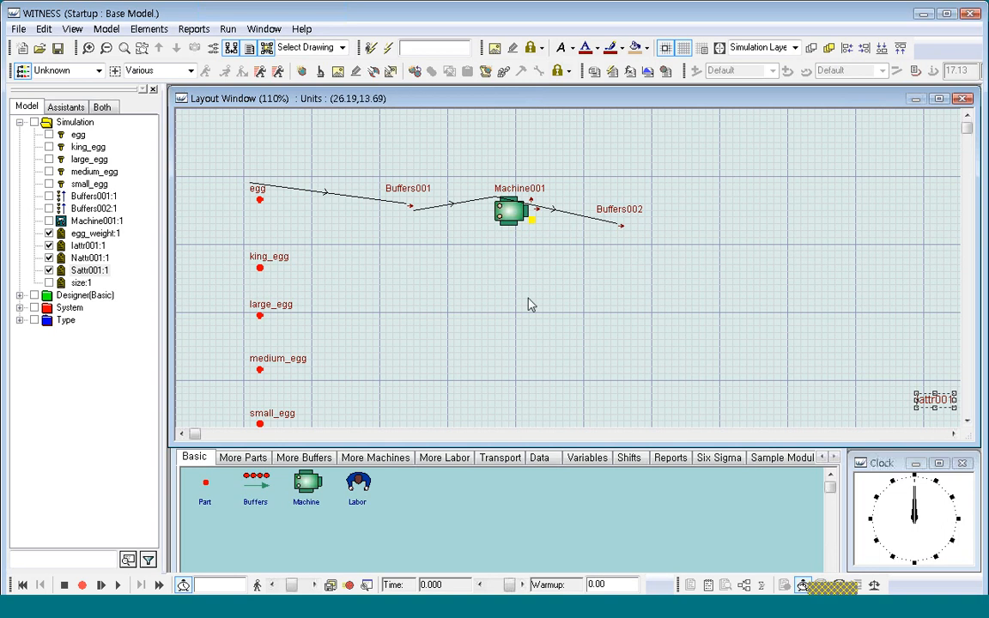
# Step: Add a Conveyor element to the layout and position it just to the right of Buffers002
pyautogui.click(498, 457)
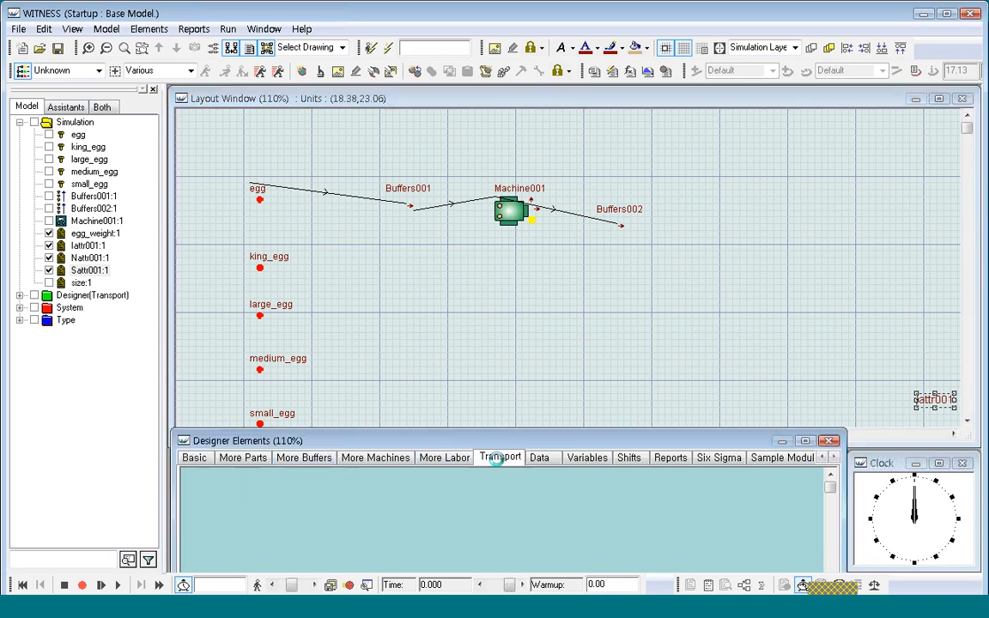
pyautogui.click(206, 488)
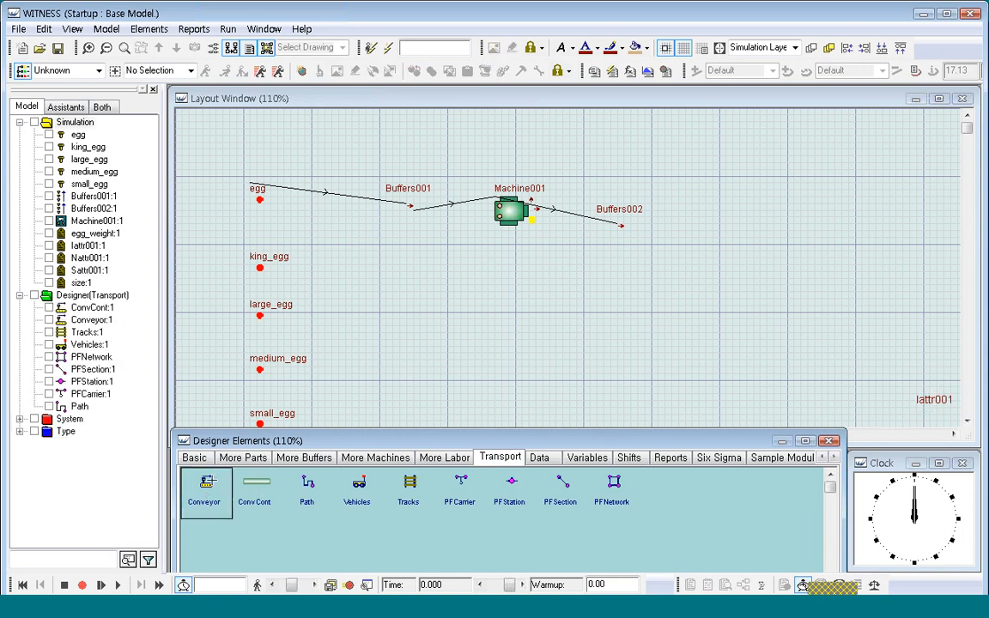
pyautogui.click(749, 289)
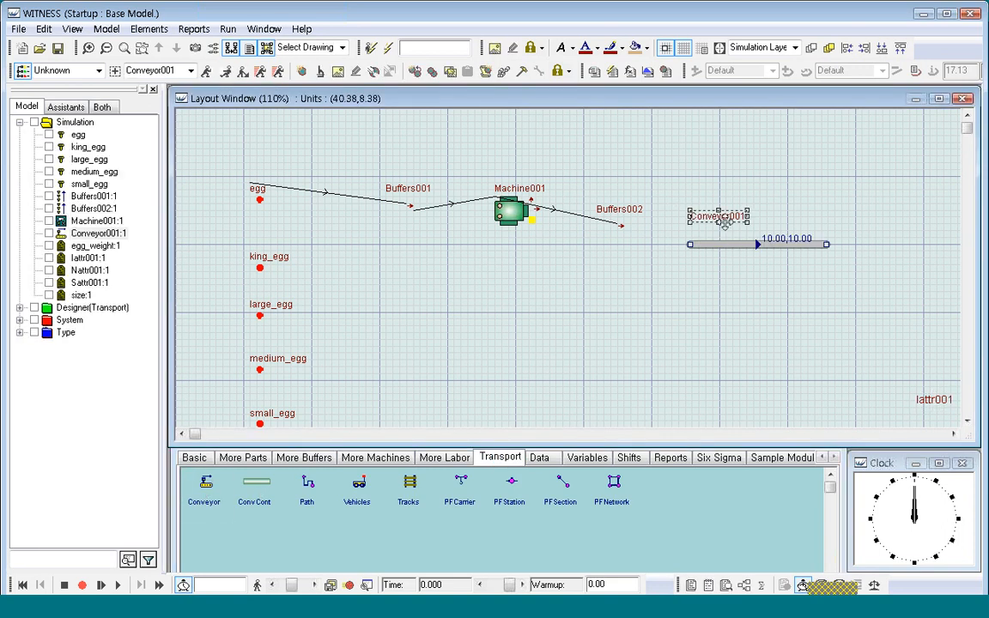
pyautogui.moveTo(724, 223); pyautogui.dragTo(706, 203)
pyautogui.click(759, 267)
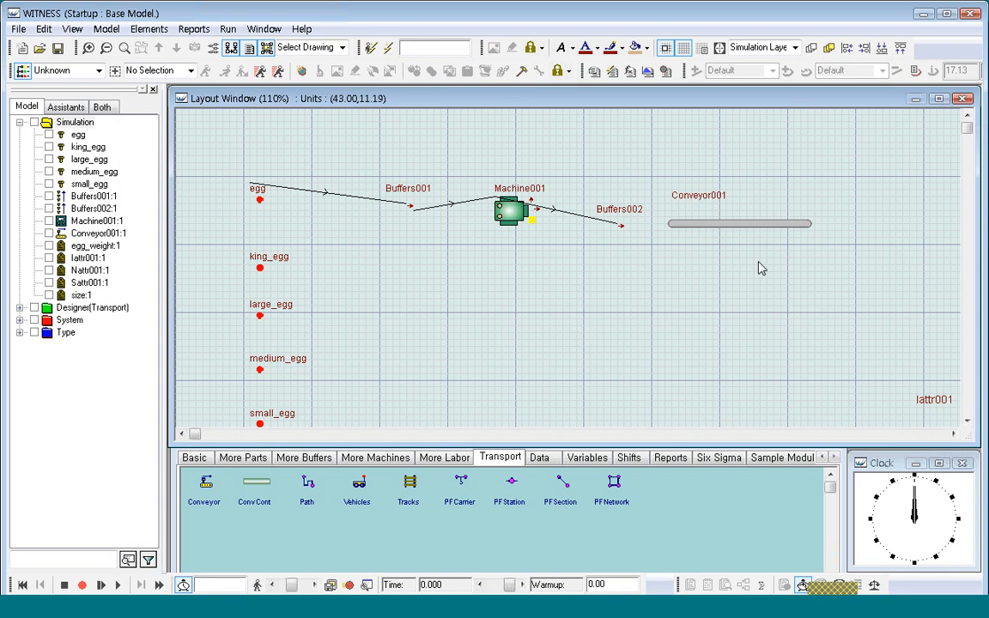
# Step: Stretch the conveyor horizontally to the right to a length of 20.00
pyautogui.click(803, 223)
pyautogui.moveTo(808, 223); pyautogui.dragTo(948, 224)
pyautogui.click(809, 278)
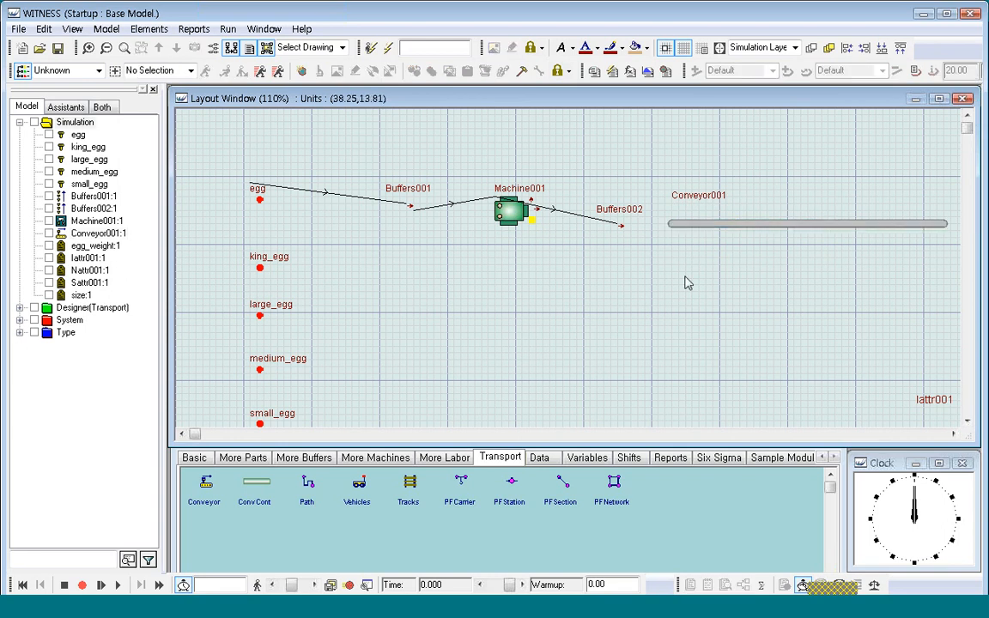
# Step: Set Conveyor001's input rule to PULL from Buffers002 and its output rule to PUSH to SHIP
pyautogui.click(807, 223)
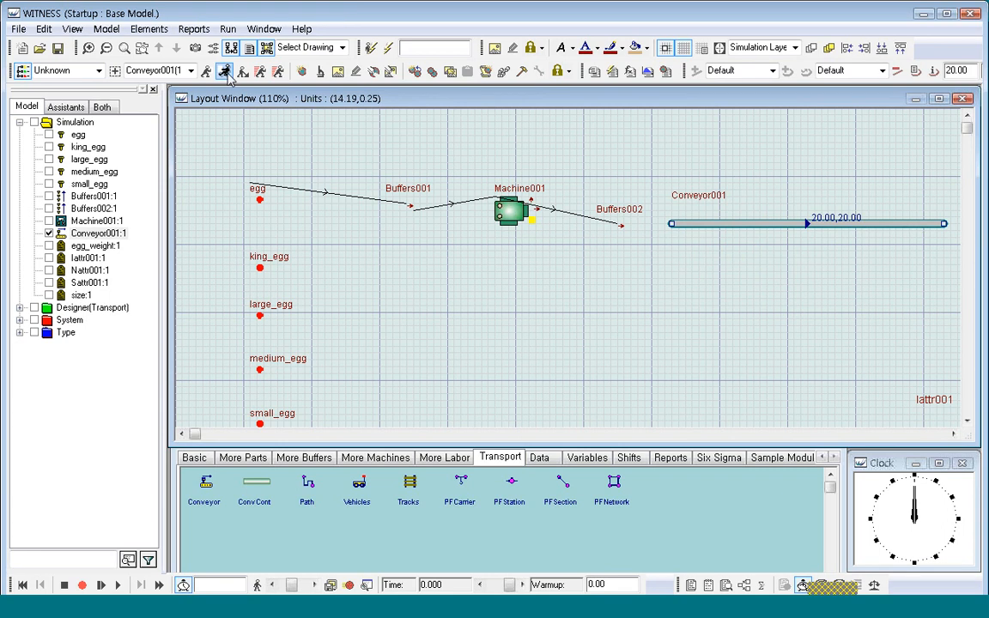
pyautogui.click(241, 72)
pyautogui.click(622, 222)
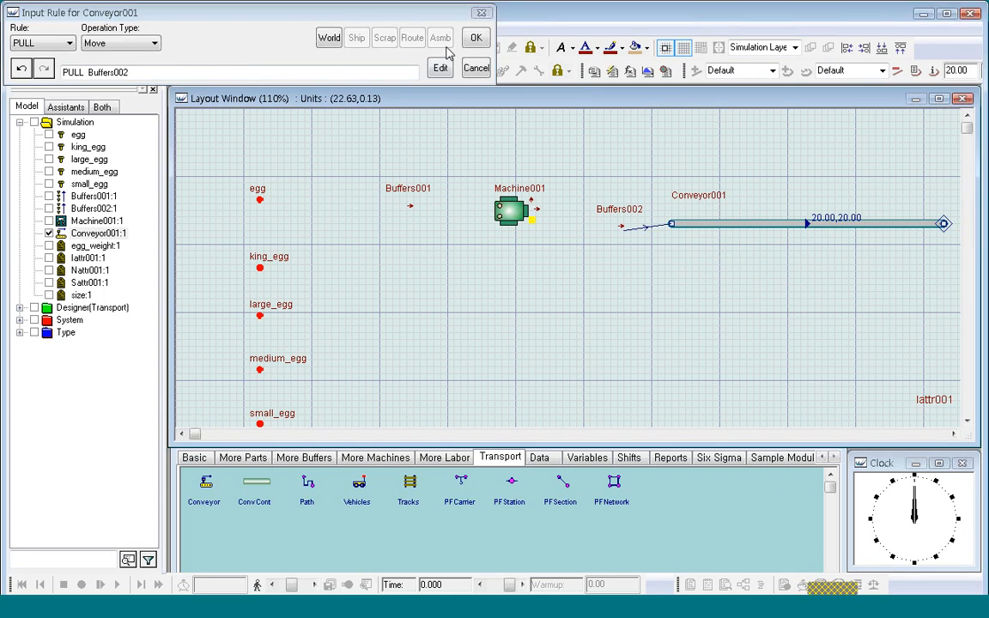
pyautogui.click(476, 38)
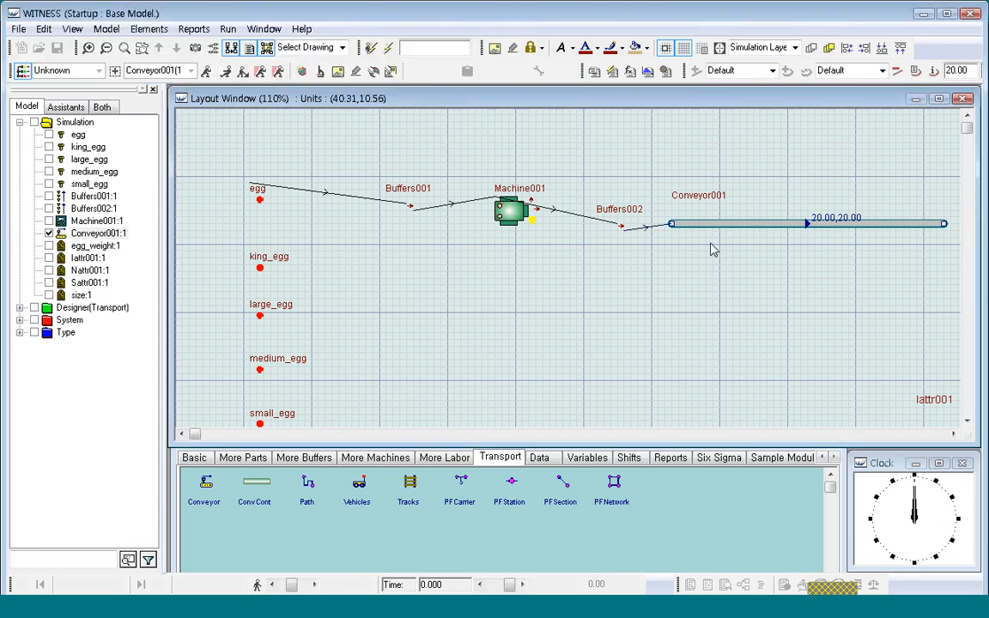
pyautogui.click(210, 75)
pyautogui.click(358, 39)
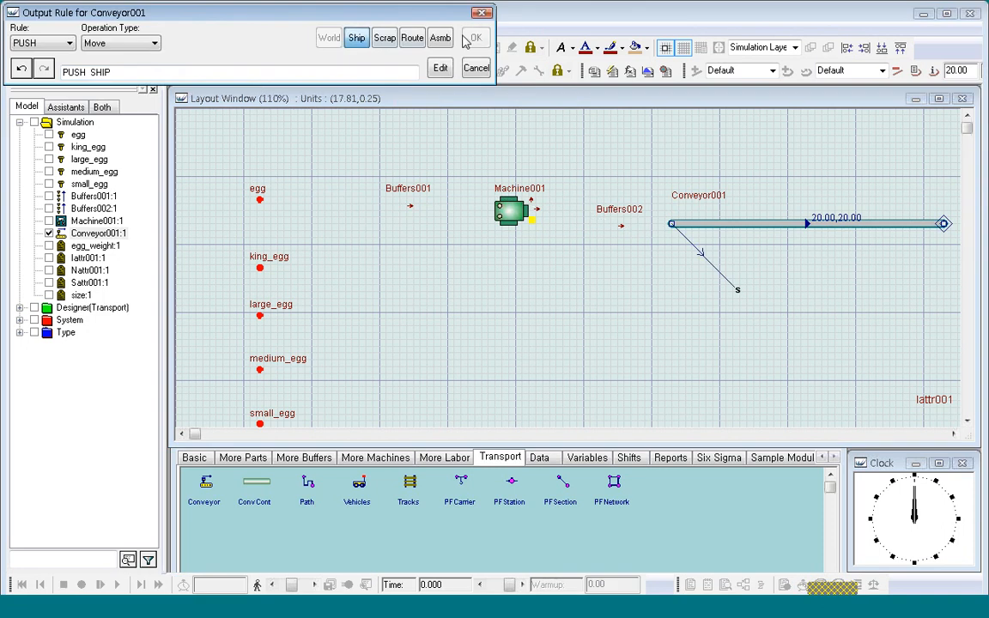
pyautogui.click(475, 38)
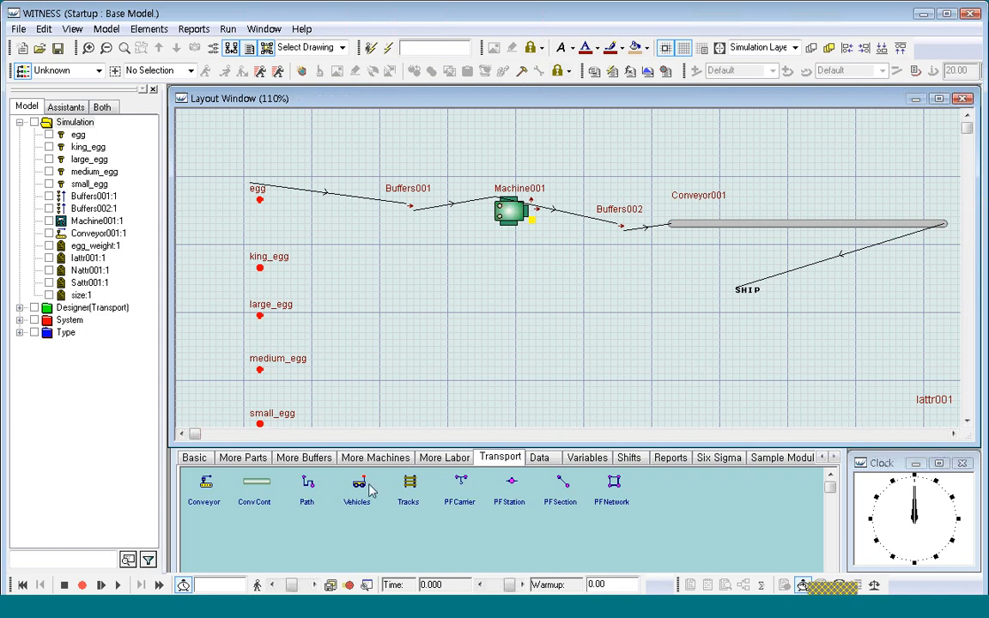
# Step: Add an Mc_Desk machine to the layout below Buffers002
pyautogui.click(198, 461)
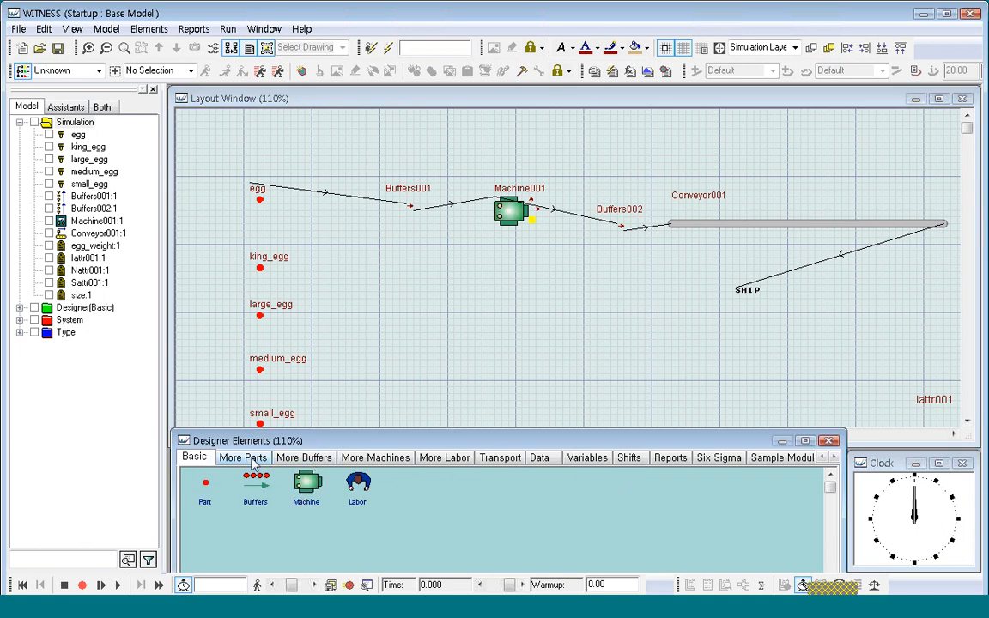
pyautogui.click(395, 461)
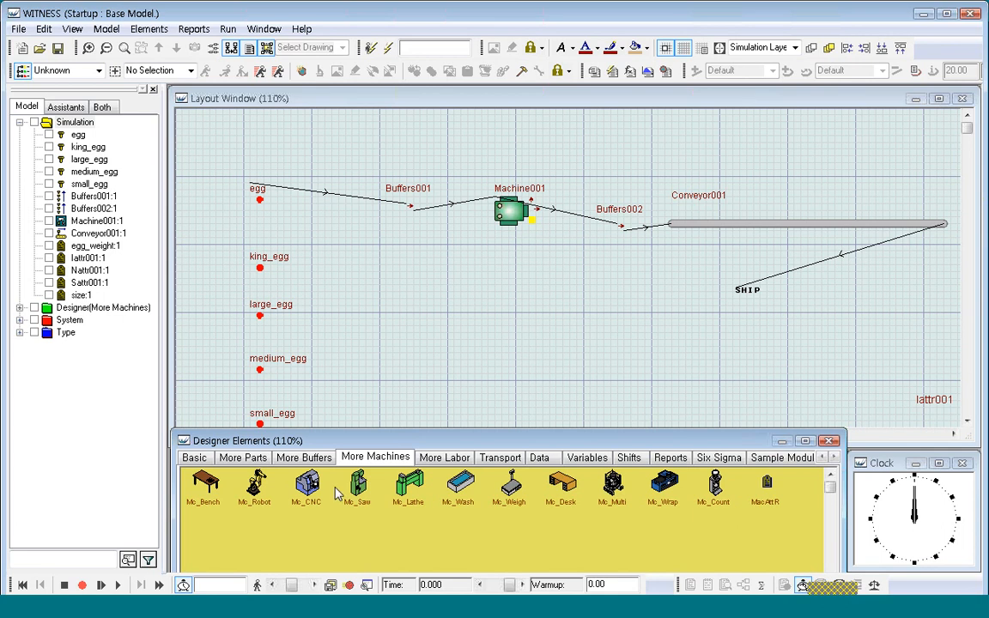
pyautogui.click(560, 488)
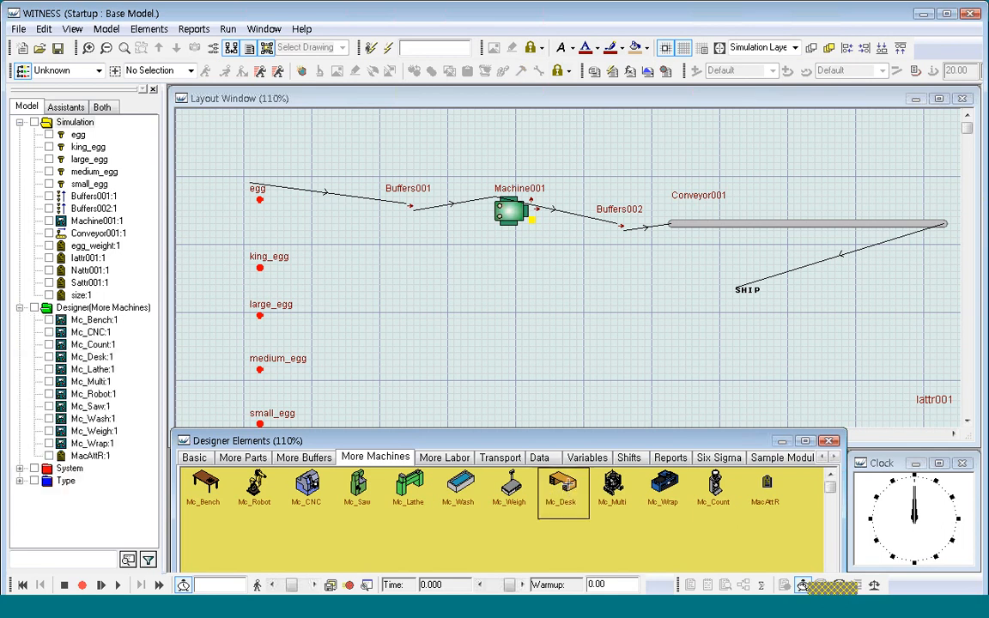
pyautogui.click(603, 268)
pyautogui.click(603, 268)
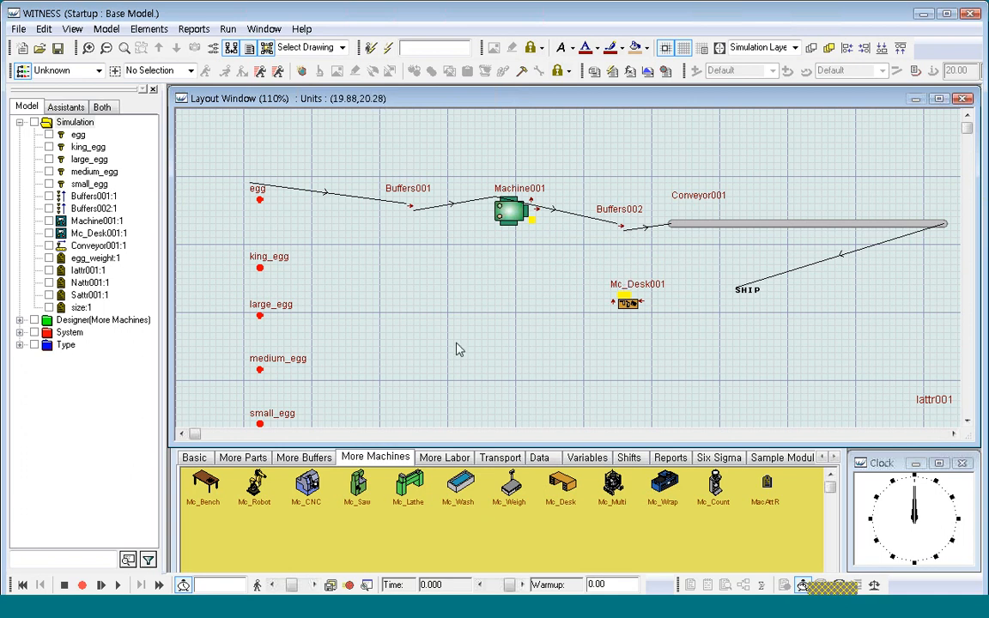
# Step: Run the model with an index time of 2.0 for Conveyor001, watch the eggs travel along it, and stop the run
pyautogui.click(118, 586)
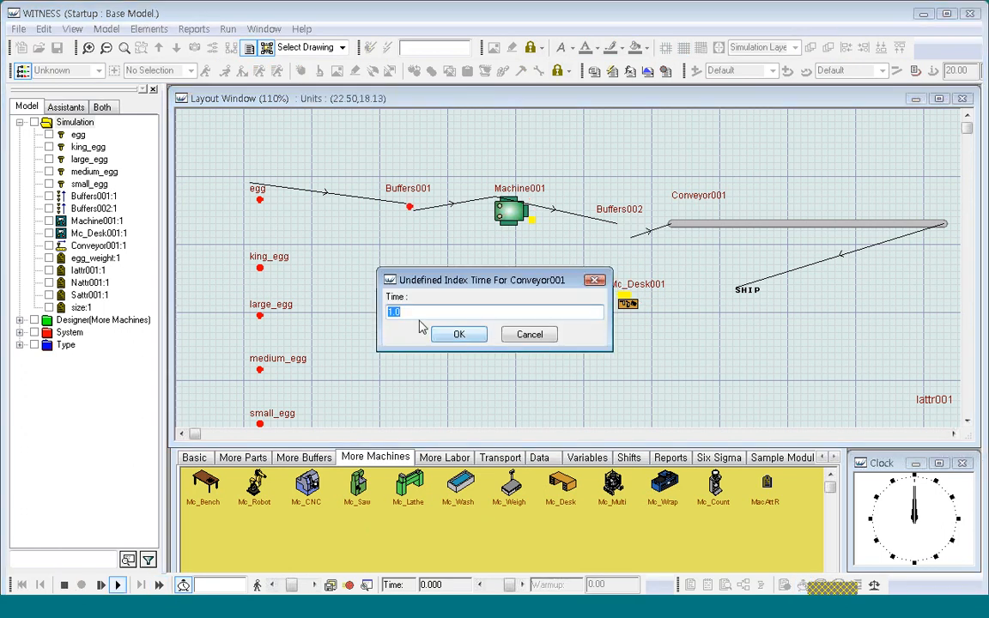
pyautogui.write('1.0')
pyautogui.moveTo(425, 315); pyautogui.dragTo(371, 331)
pyautogui.write('2')
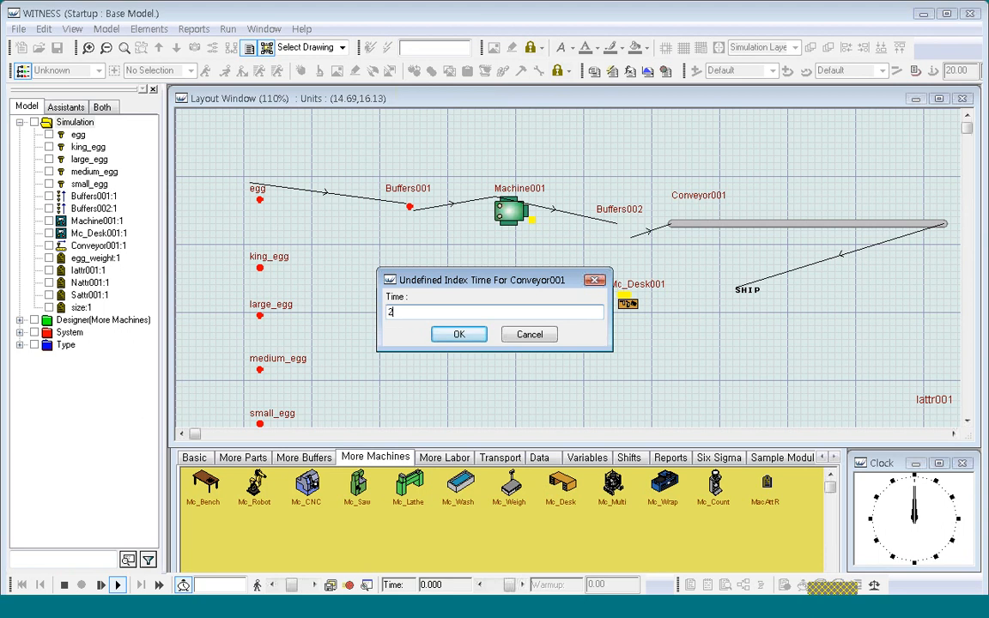
pyautogui.write('.0')
pyautogui.click(471, 340)
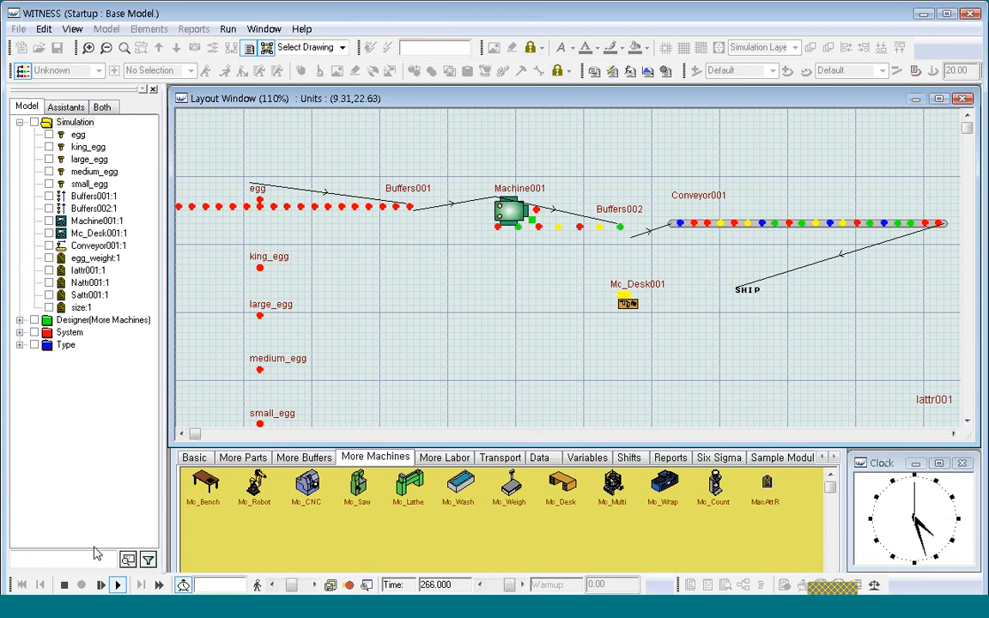
pyautogui.click(65, 585)
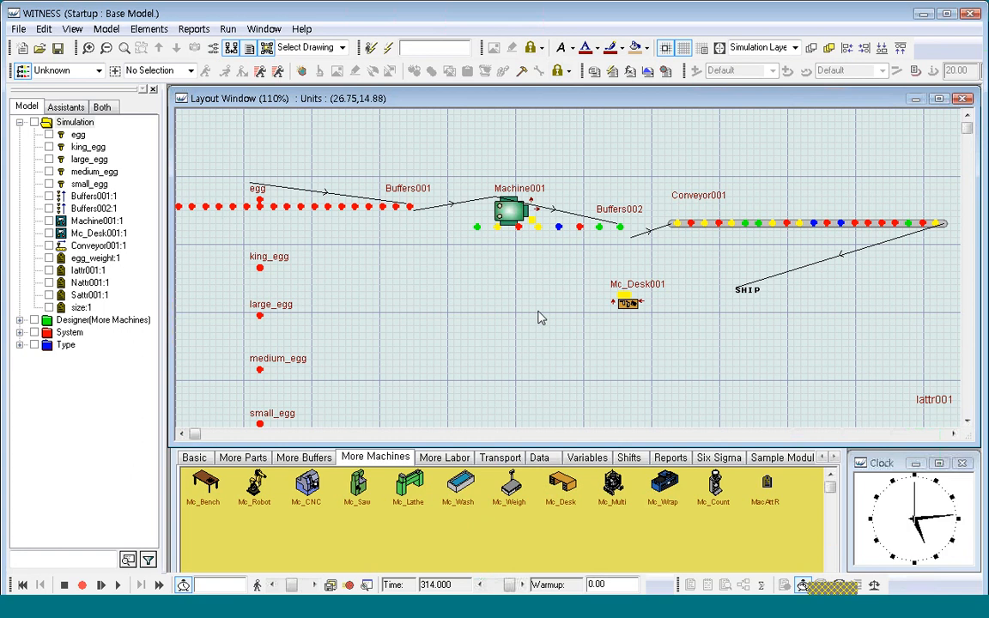
# Step: Open the display style settings of the egg part and switch its style to Description
pyautogui.click(262, 206)
pyautogui.rightClick(261, 206)
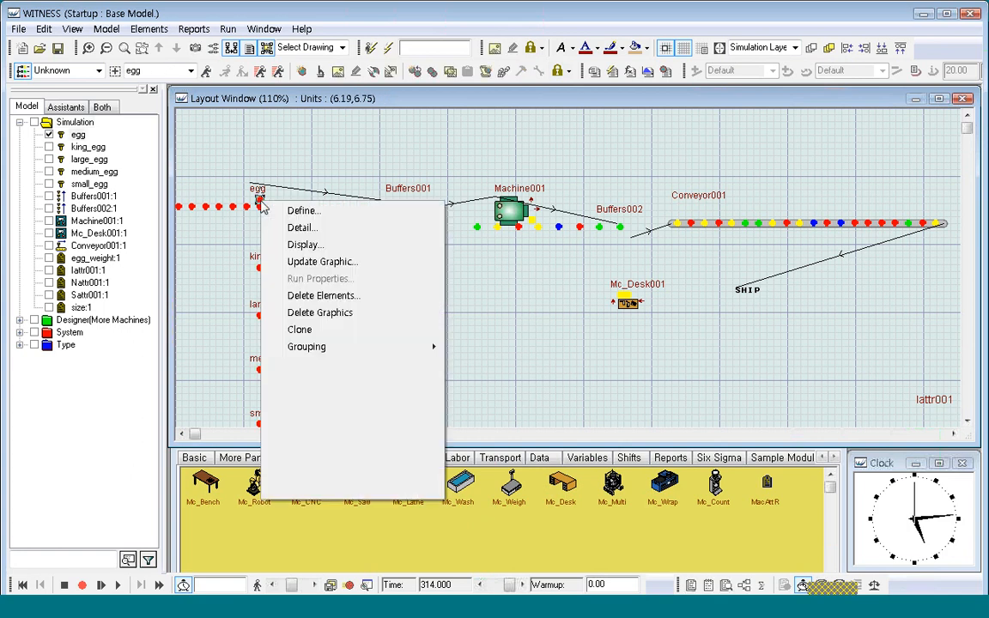
pyautogui.click(314, 246)
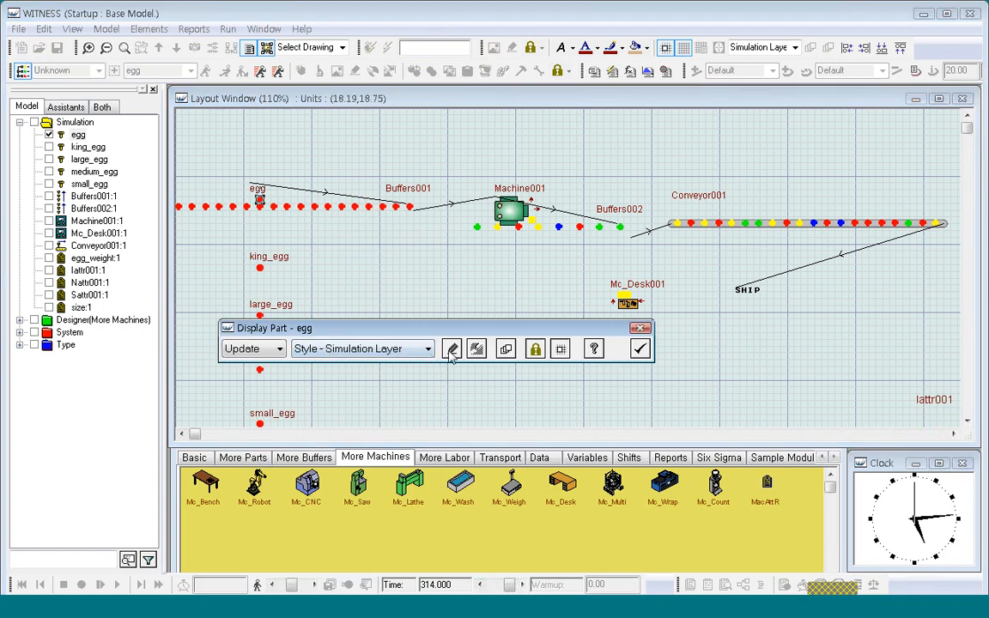
pyautogui.click(427, 348)
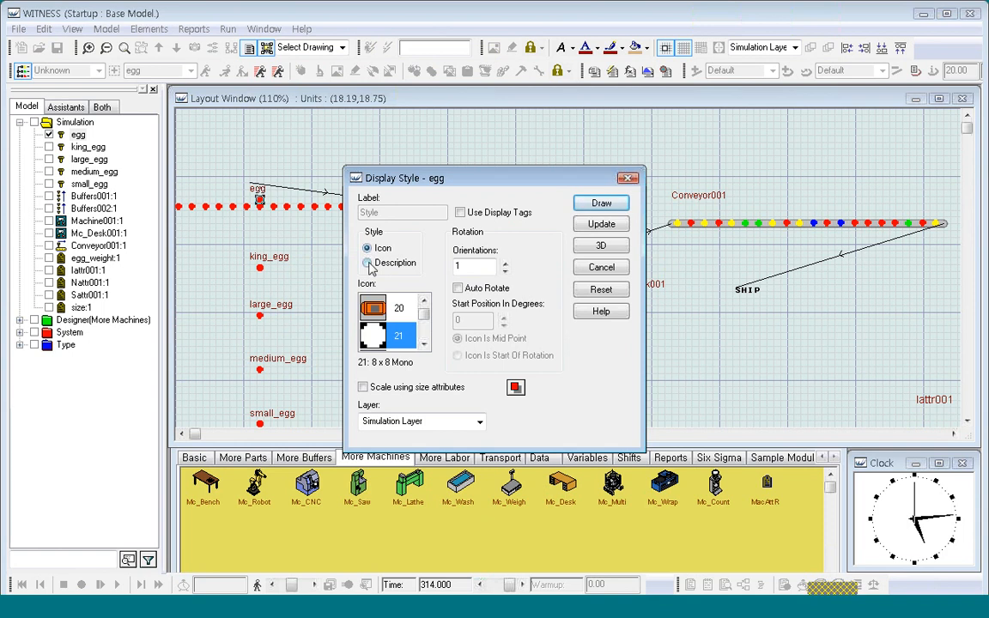
pyautogui.click(369, 263)
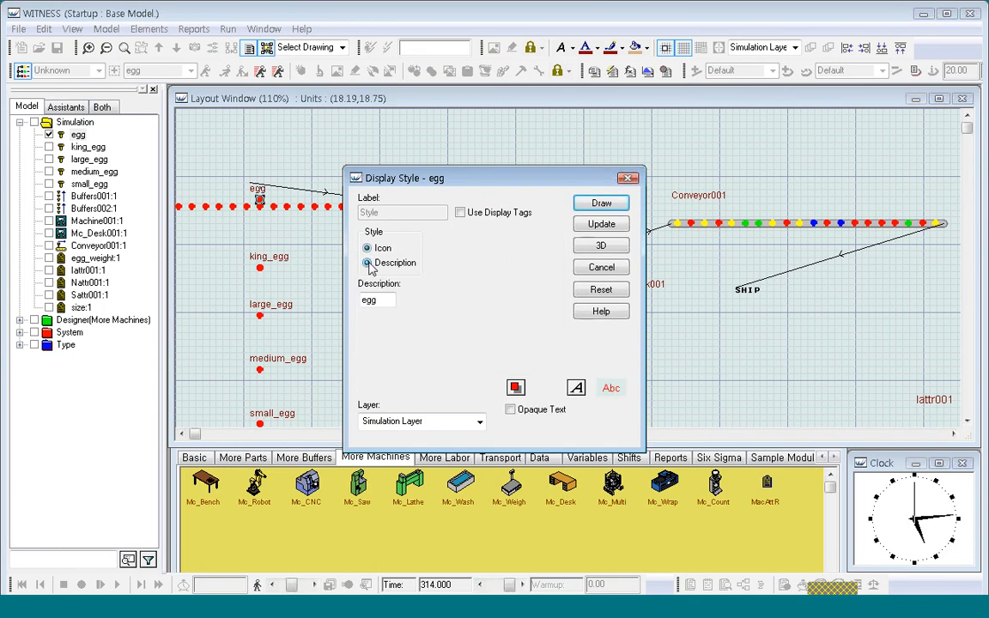
# Step: Keep "egg" as the part's description text and update its display on the layout
pyautogui.click(381, 300)
pyautogui.moveTo(383, 300); pyautogui.dragTo(358, 301)
pyautogui.click(387, 300)
pyautogui.doubleClick(387, 300)
pyautogui.click(382, 300)
pyautogui.moveTo(387, 302); pyautogui.dragTo(353, 302)
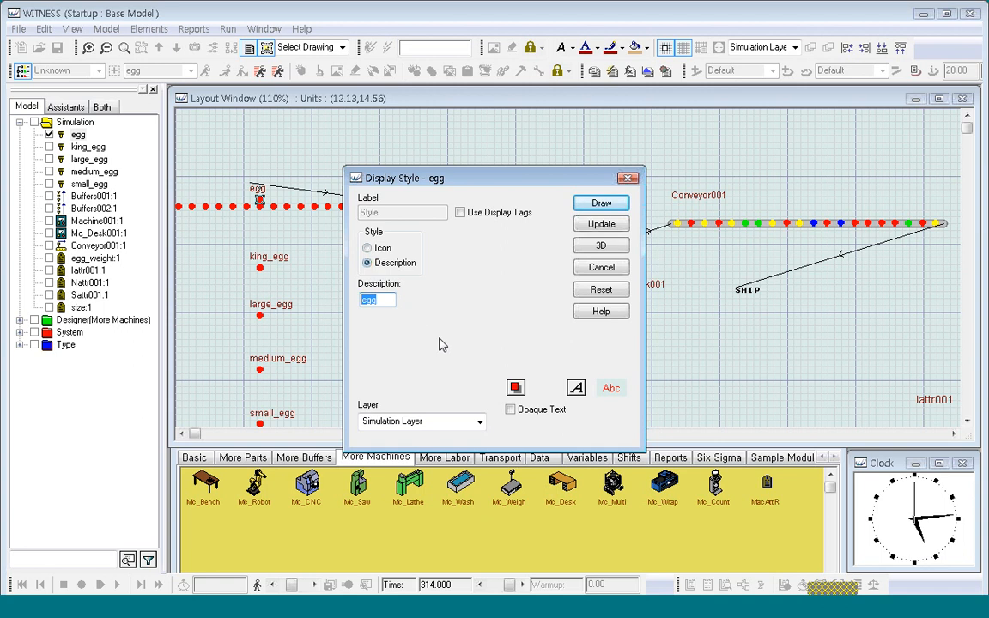
pyautogui.click(389, 300)
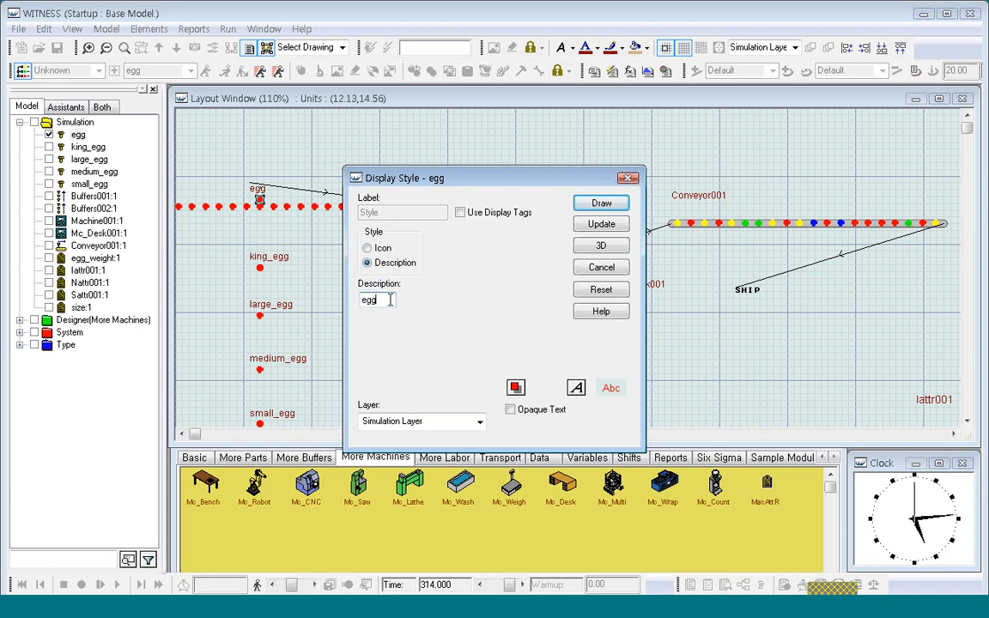
pyautogui.click(607, 229)
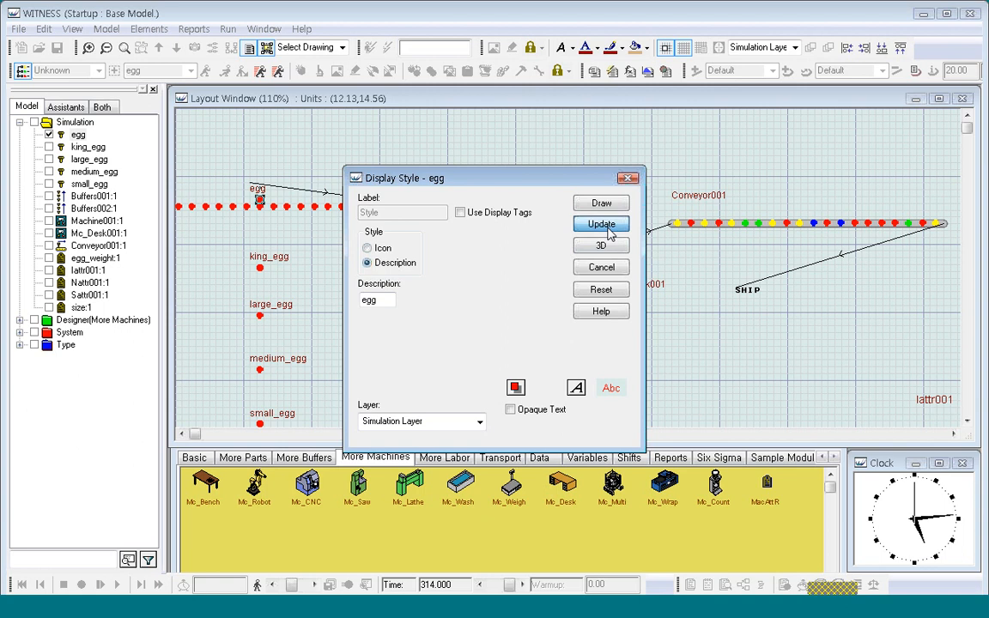
pyautogui.click(609, 232)
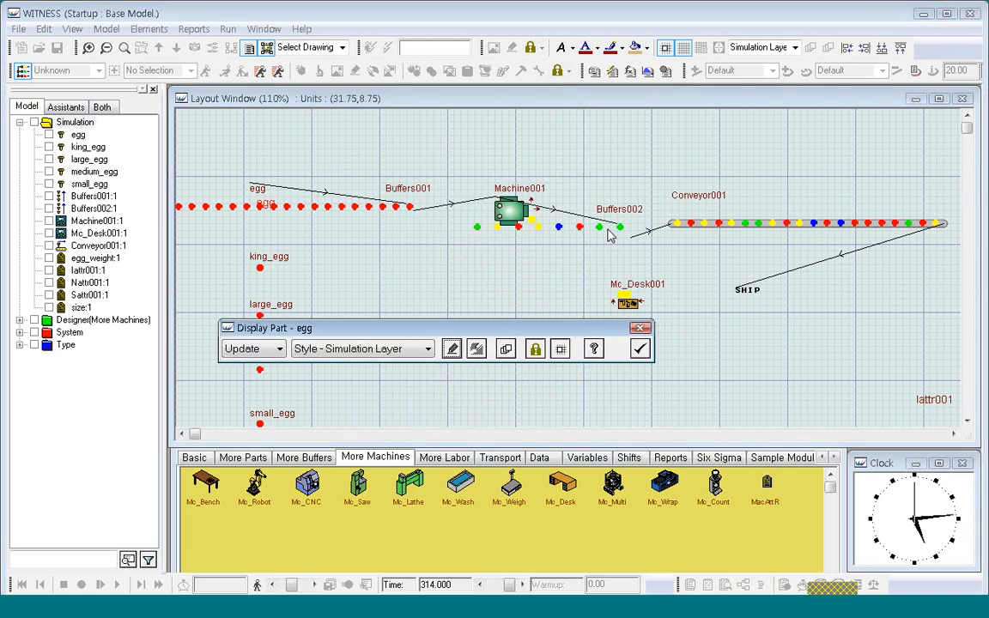
# Step: Finish the egg display settings, reset the model to time 0 and advance it event by event to time 1.0
pyautogui.click(644, 351)
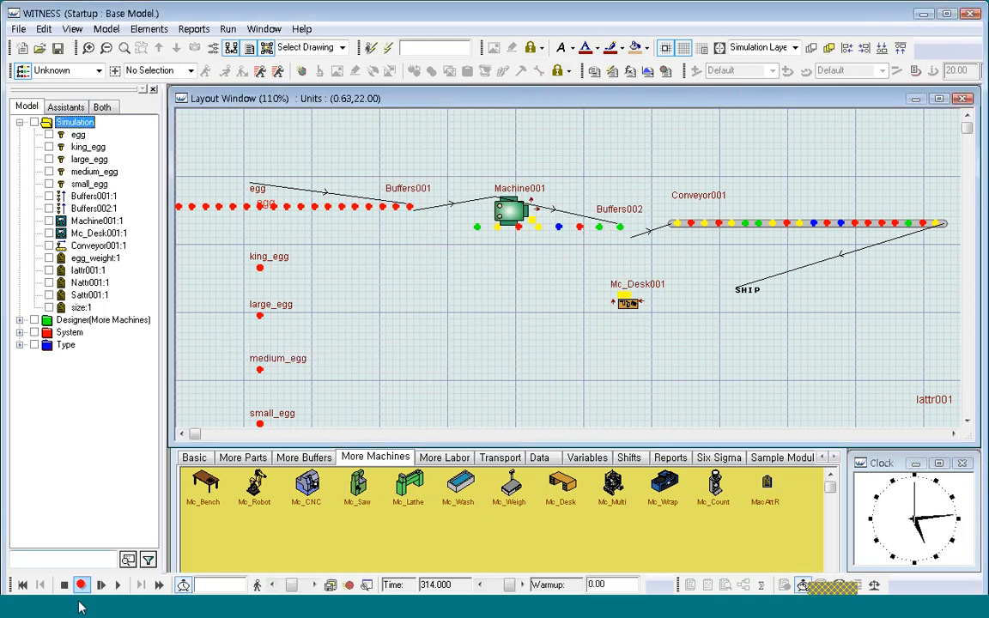
pyautogui.click(22, 584)
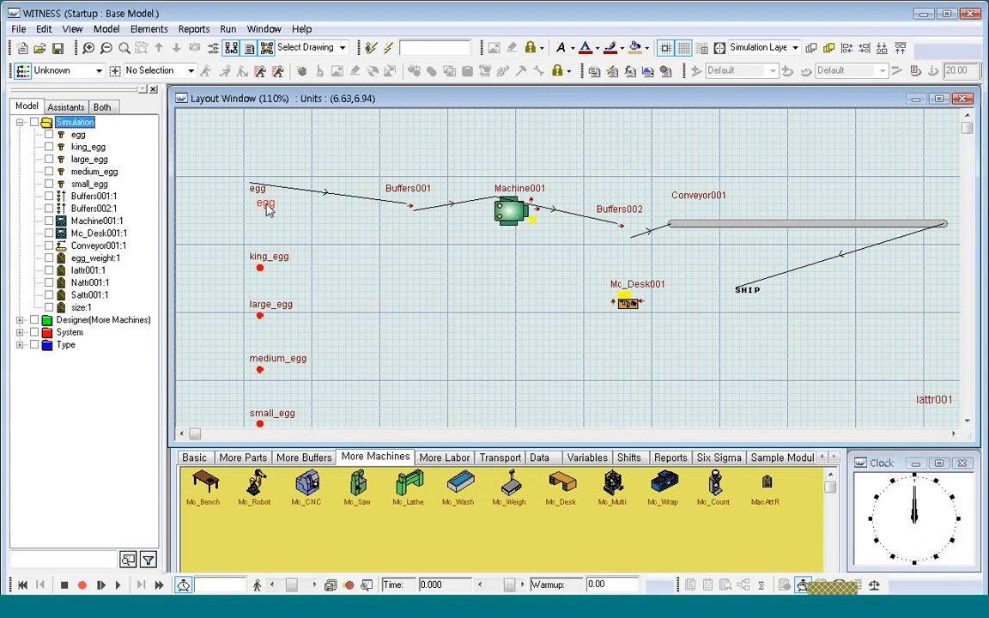
pyautogui.click(101, 584)
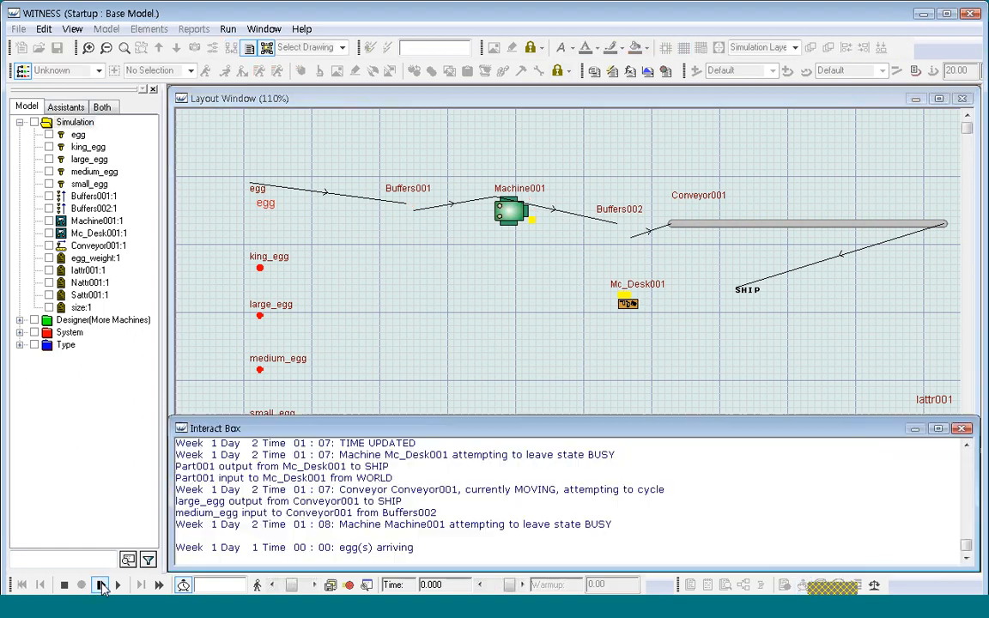
pyautogui.click(101, 585)
pyautogui.click(100, 585)
pyautogui.click(101, 585)
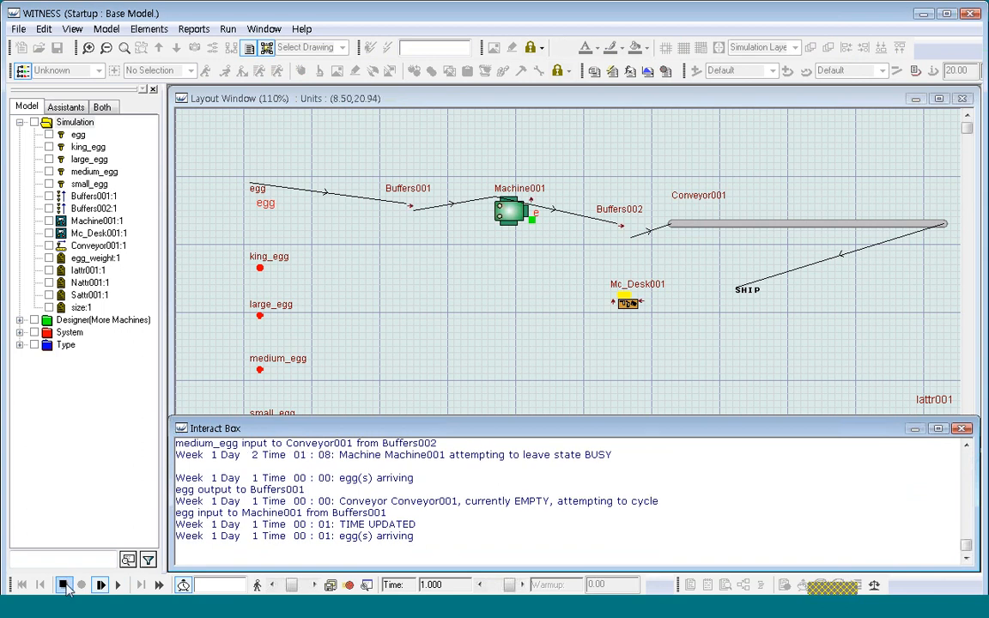
# Step: Set the display size of Buffers001's part queue to 8 and update its display
pyautogui.rightClick(410, 206)
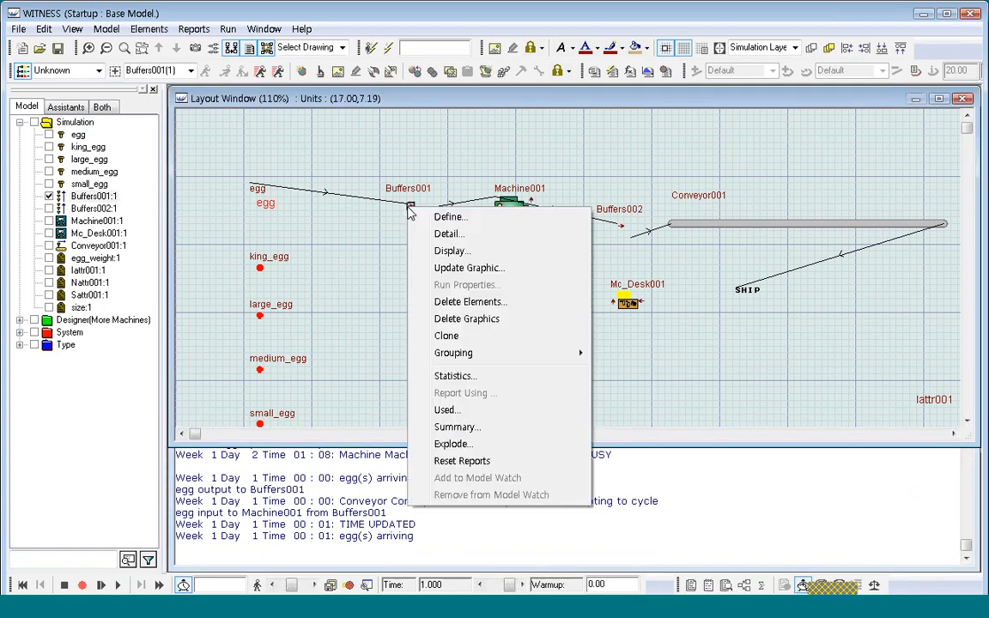
pyautogui.click(427, 251)
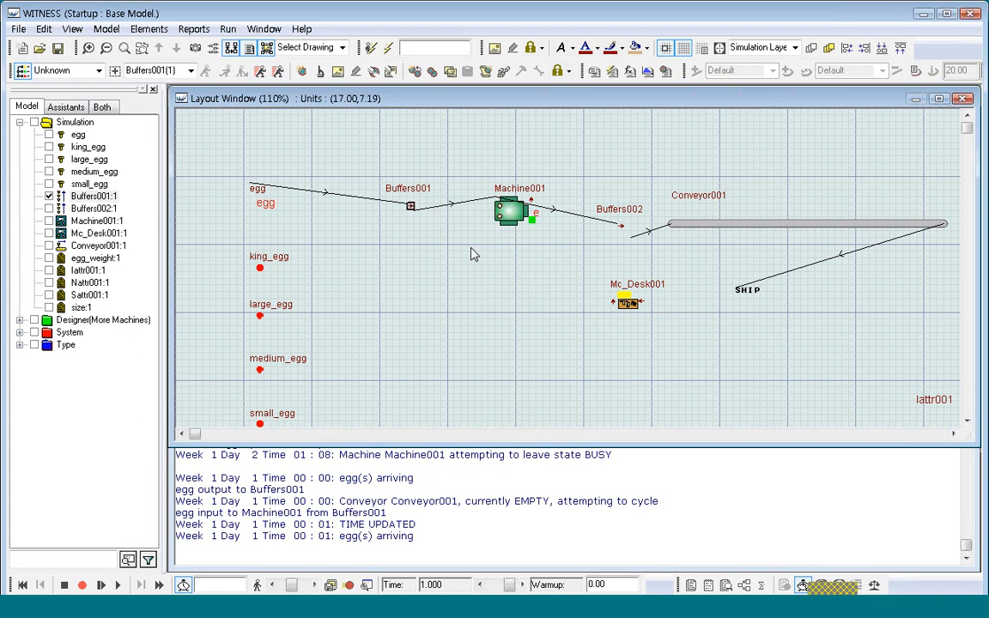
pyautogui.click(452, 350)
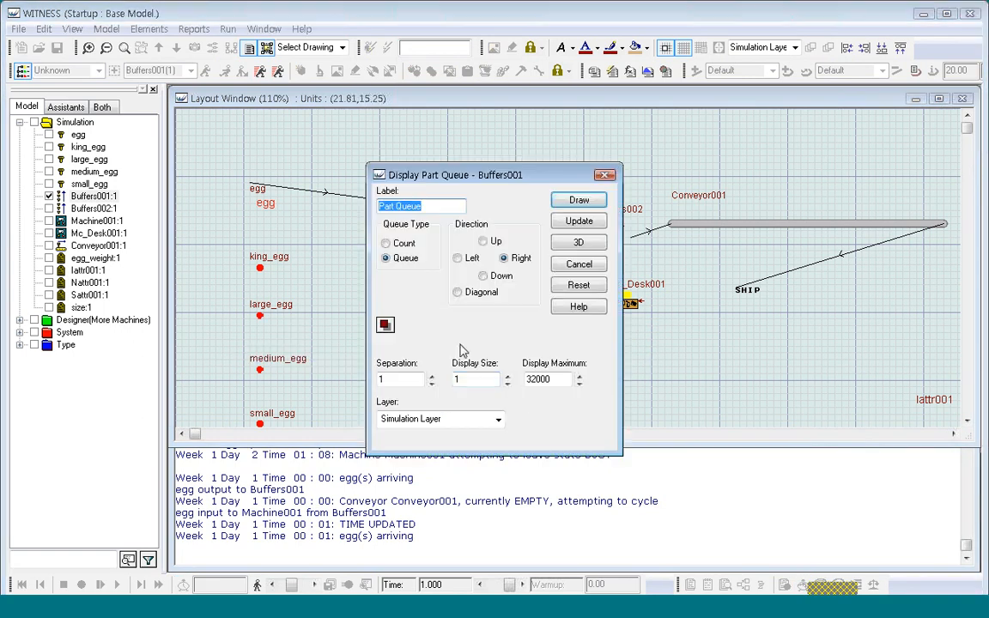
pyautogui.click(508, 377)
pyautogui.click(508, 377)
pyautogui.click(507, 377)
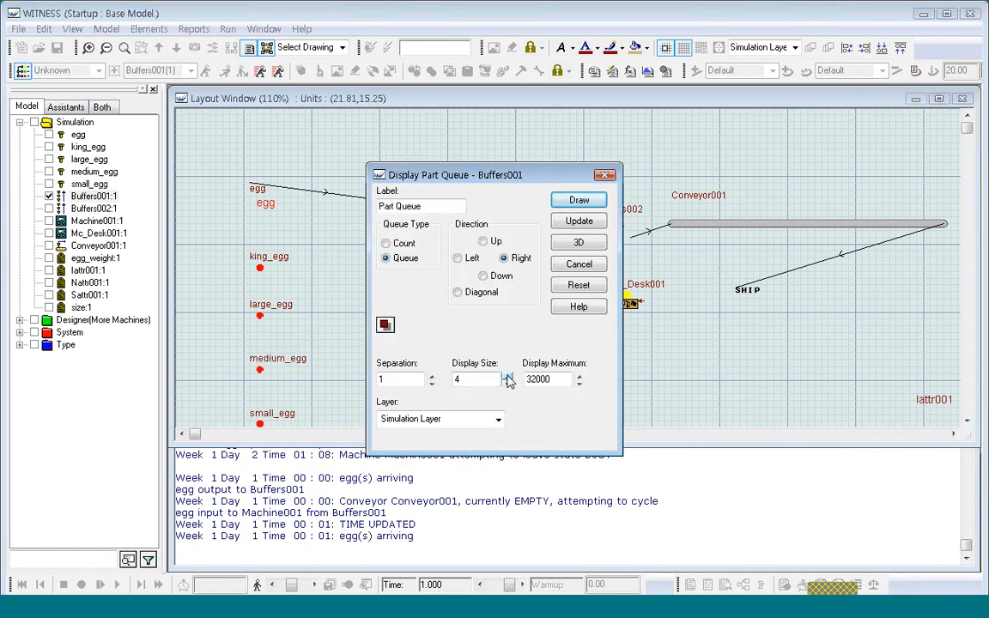
pyautogui.click(508, 377)
pyautogui.click(507, 377)
pyautogui.click(507, 377)
pyautogui.click(508, 377)
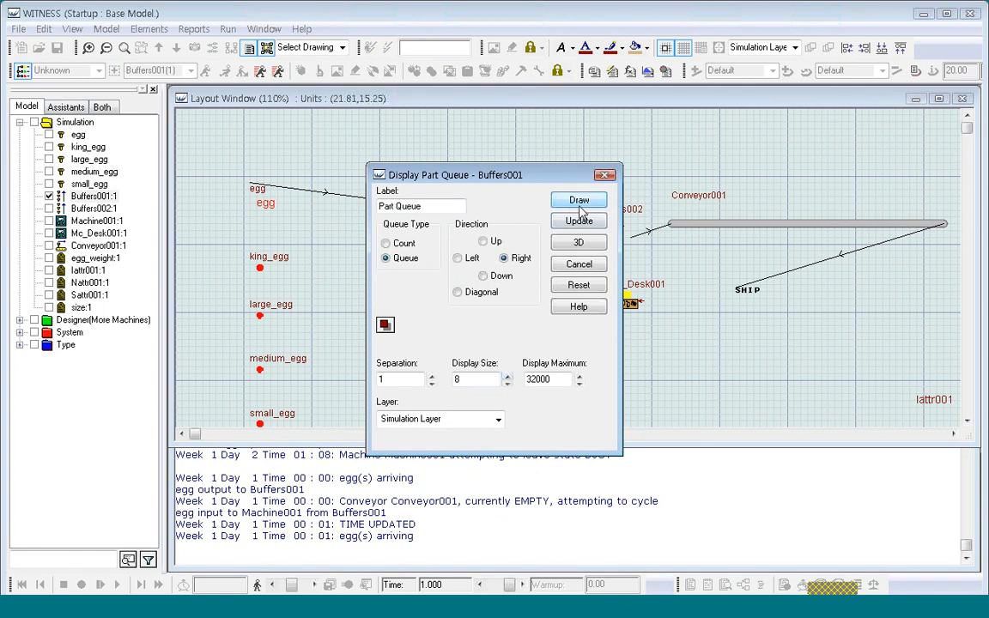
pyautogui.click(579, 220)
pyautogui.click(640, 328)
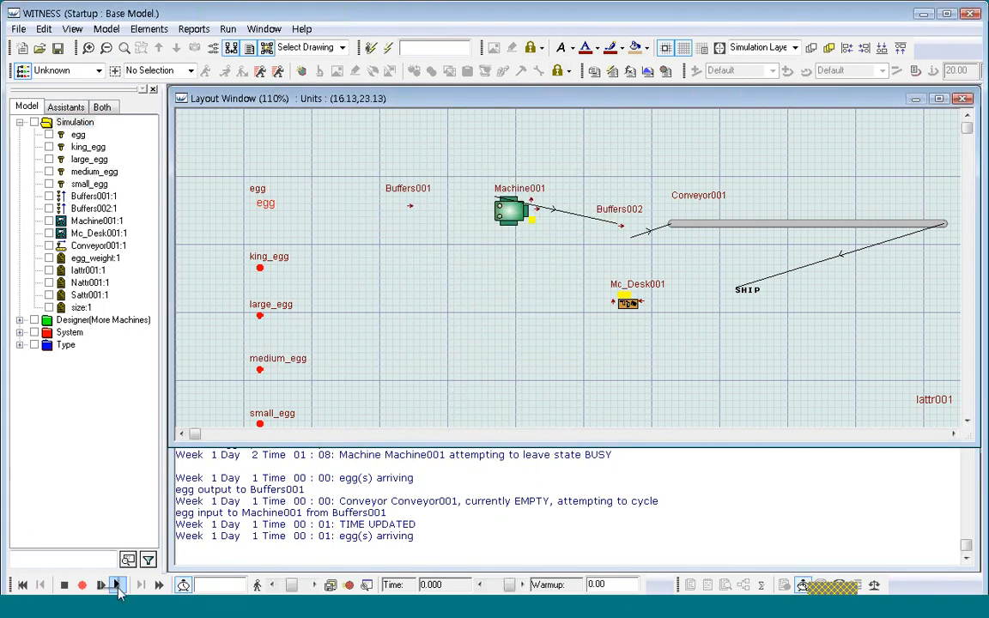
# Step: Run the model to watch the egg descriptions move through the buffers and conveyor, and stop the run
pyautogui.click(100, 585)
pyautogui.click(63, 585)
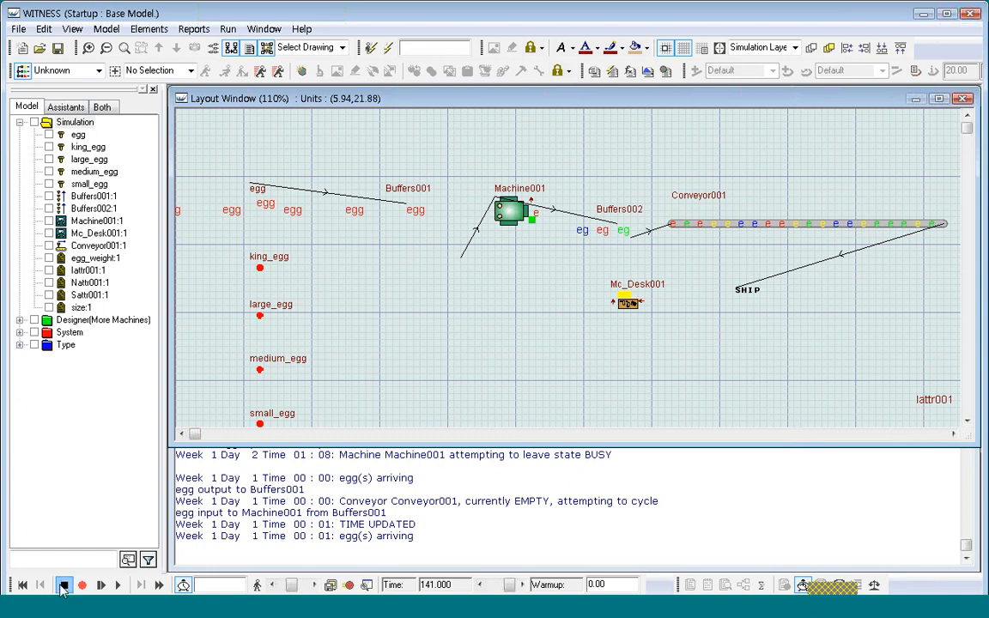
pyautogui.rightClick(268, 207)
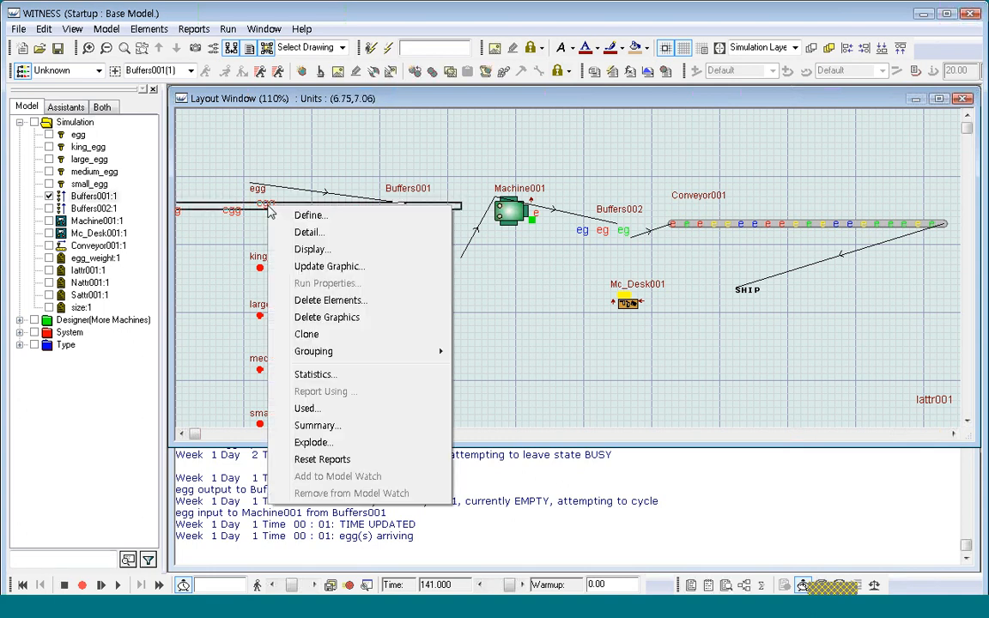
pyautogui.click(311, 250)
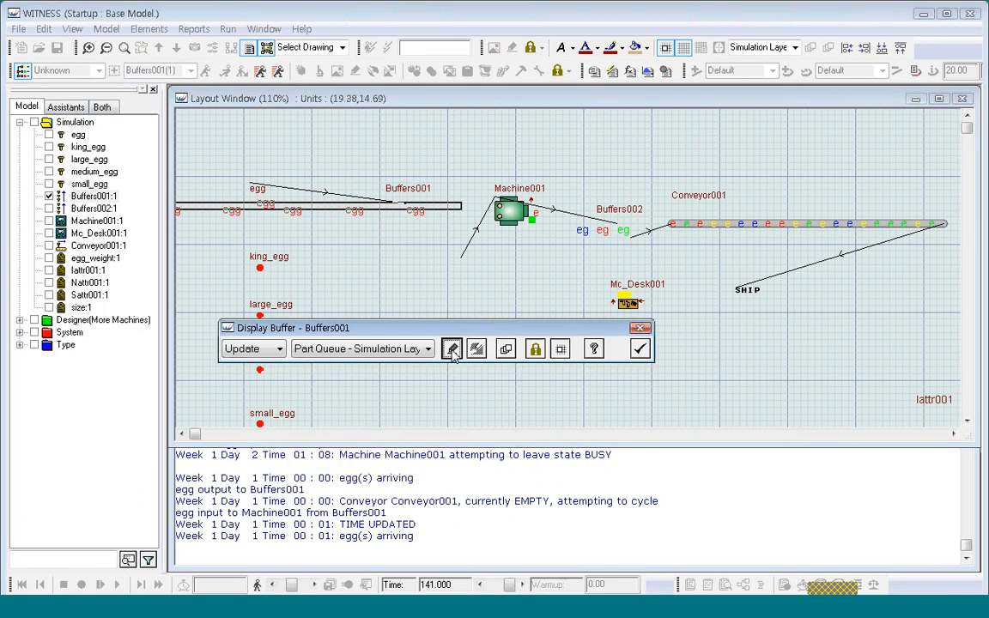
pyautogui.click(451, 350)
pyautogui.click(390, 245)
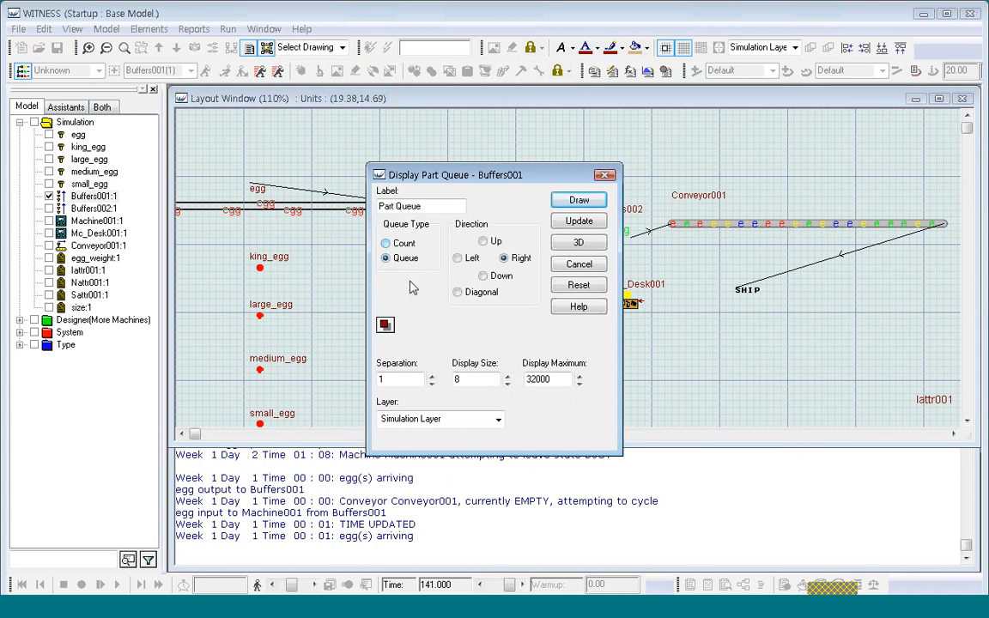
pyautogui.click(581, 265)
pyautogui.click(640, 359)
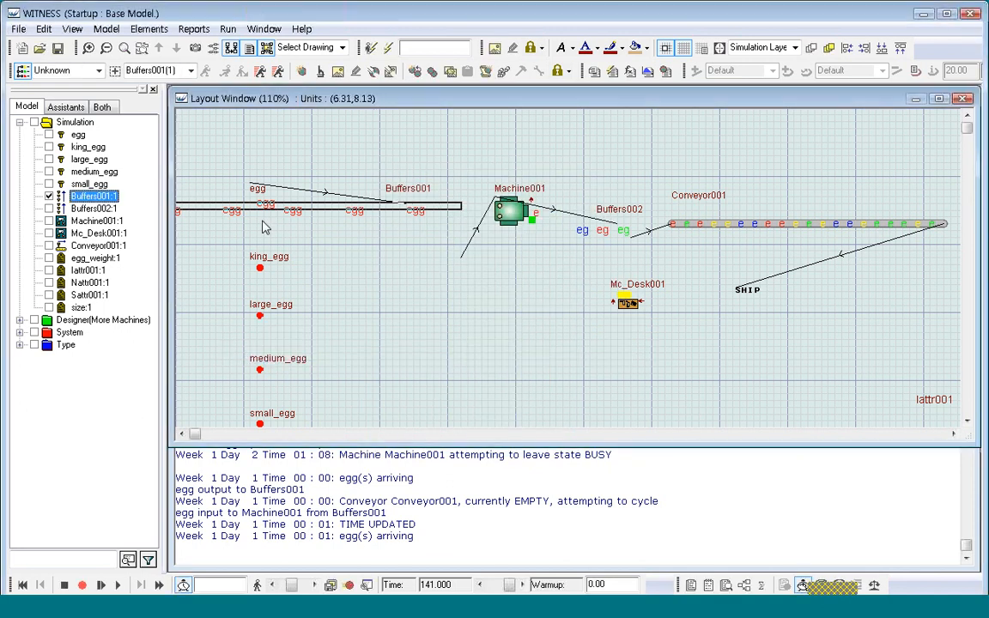
# Step: Reset the model, switch the egg part's display style back to Icon and choose icon 21
pyautogui.click(23, 585)
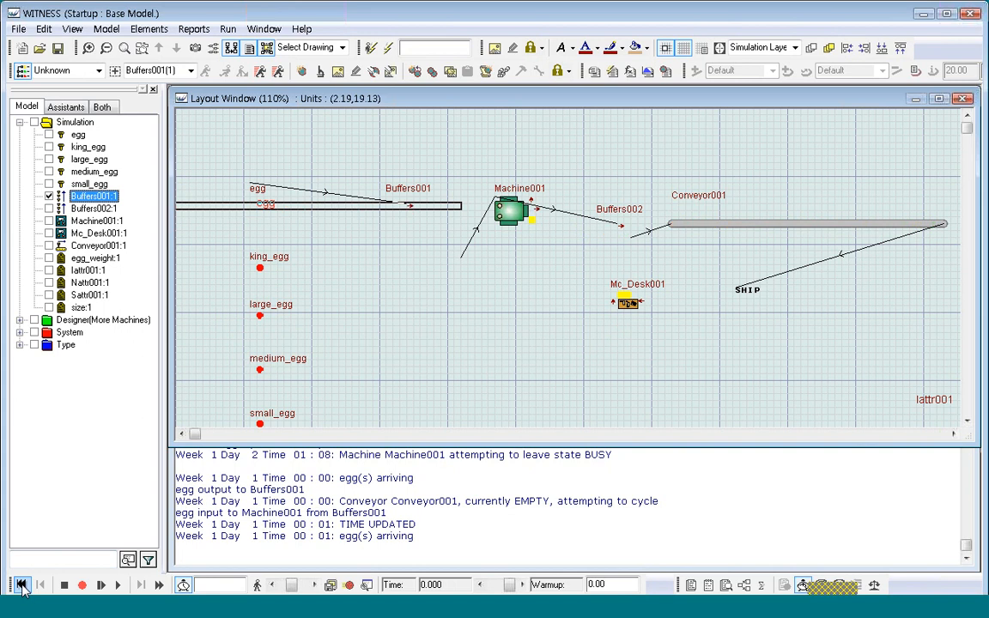
pyautogui.click(265, 202)
pyautogui.rightClick(262, 204)
pyautogui.click(298, 252)
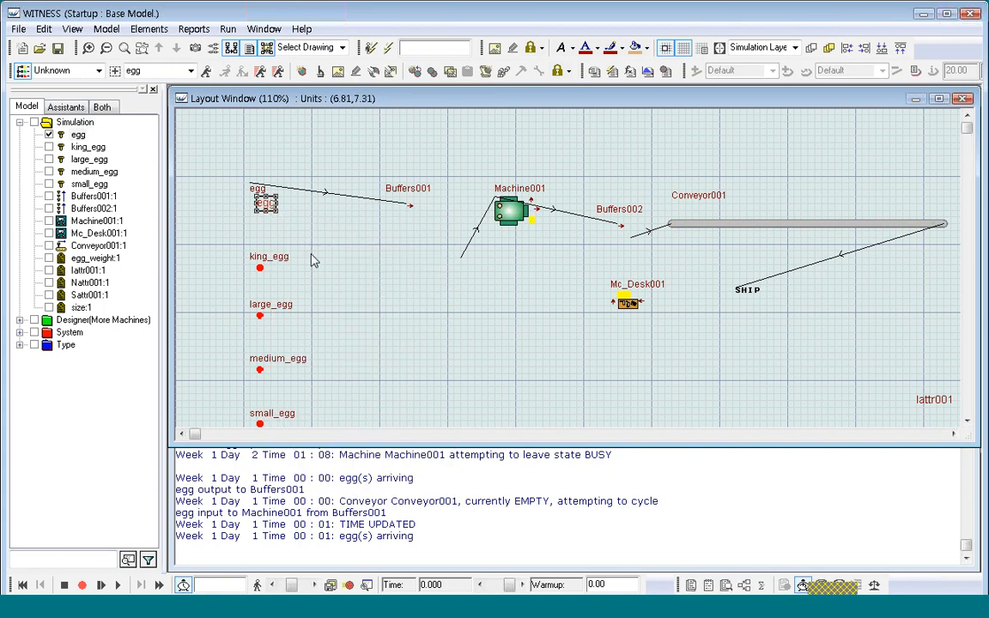
pyautogui.click(454, 348)
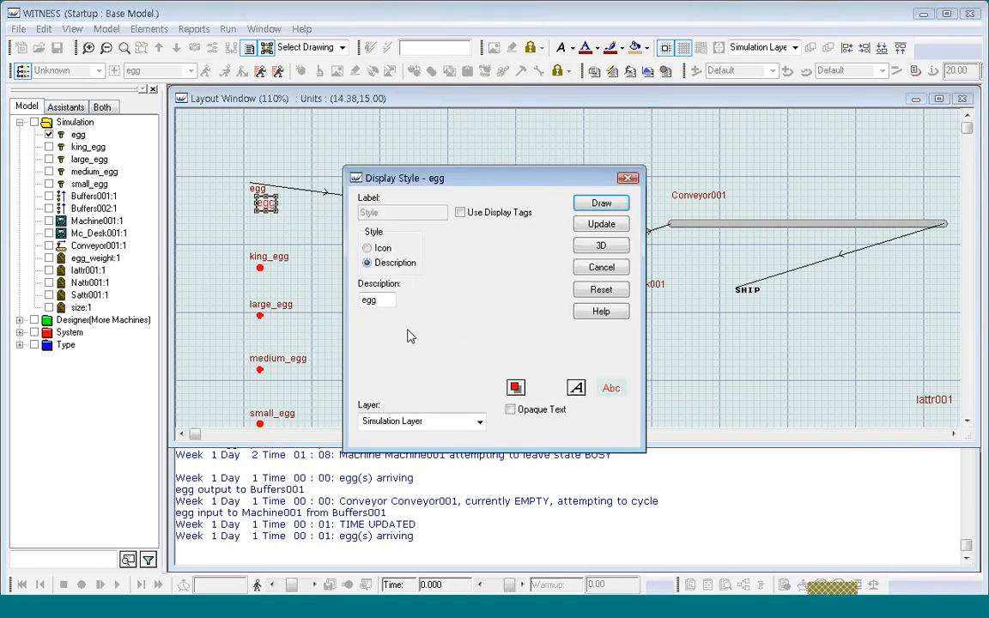
pyautogui.click(368, 248)
pyautogui.click(424, 344)
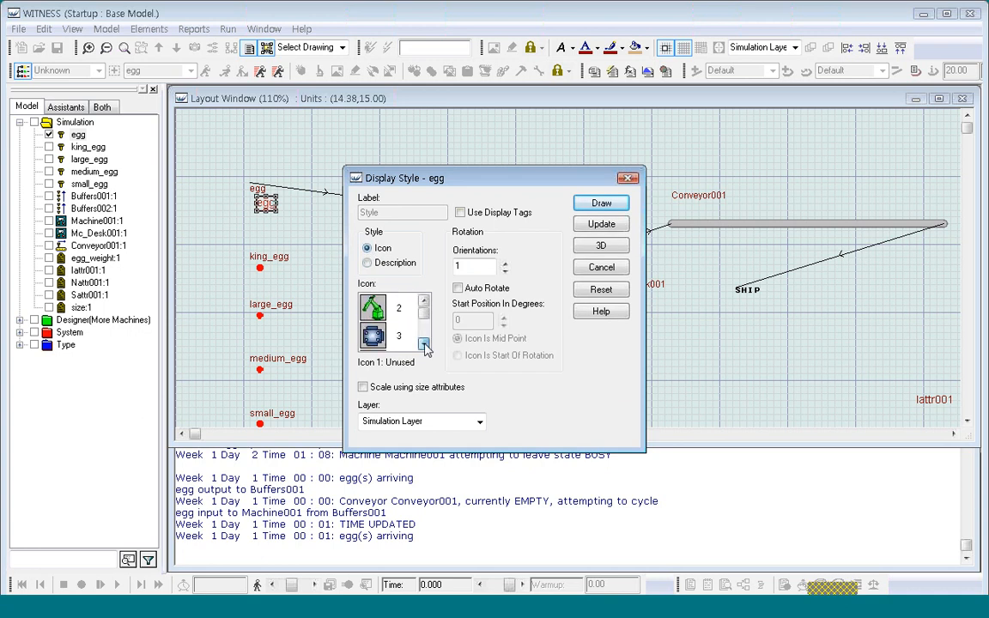
pyautogui.click(424, 344)
pyautogui.moveTo(424, 344); pyautogui.dragTo(424, 343)
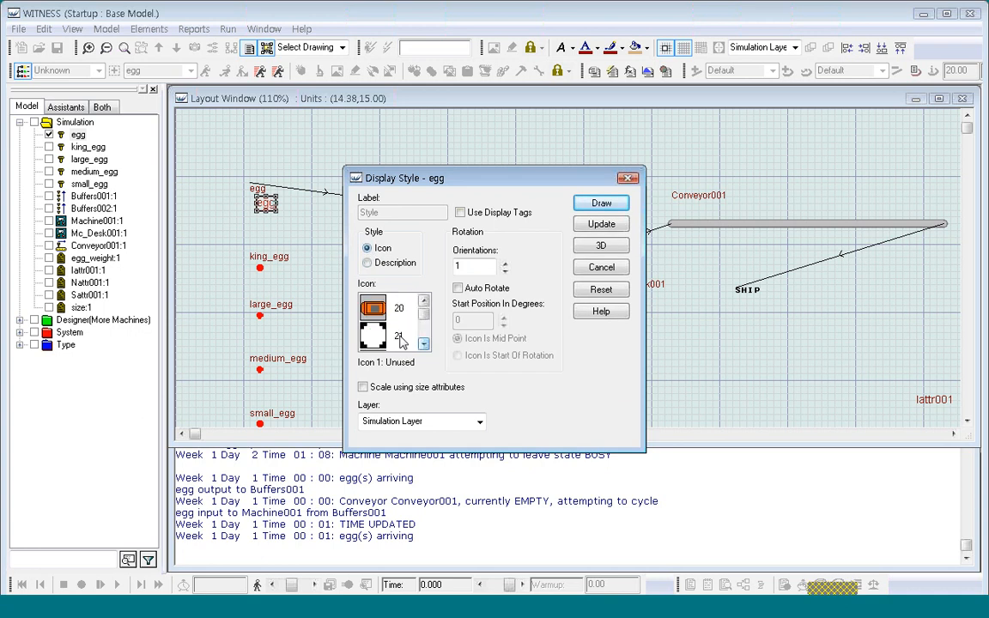
pyautogui.click(386, 340)
# Step: Colour the egg's icon red and update its display on the layout
pyautogui.click(513, 387)
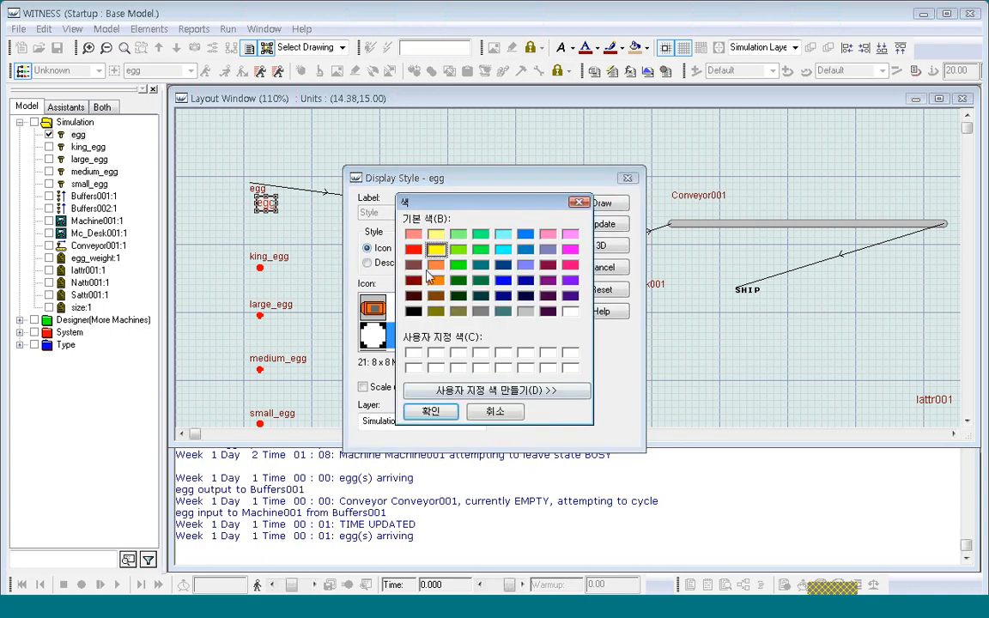
pyautogui.click(414, 249)
pyautogui.click(431, 411)
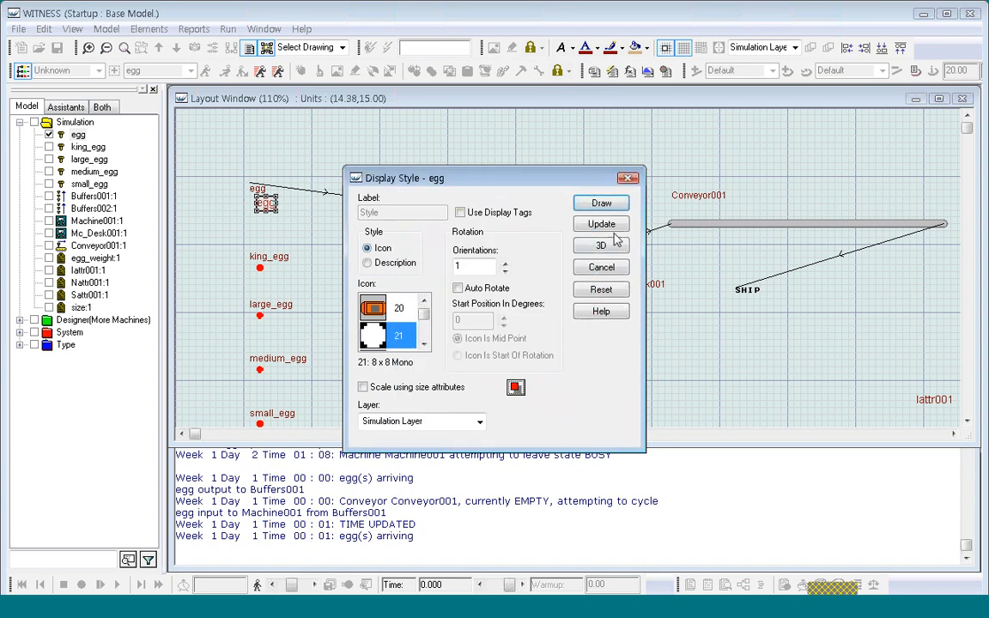
pyautogui.click(601, 225)
pyautogui.click(641, 347)
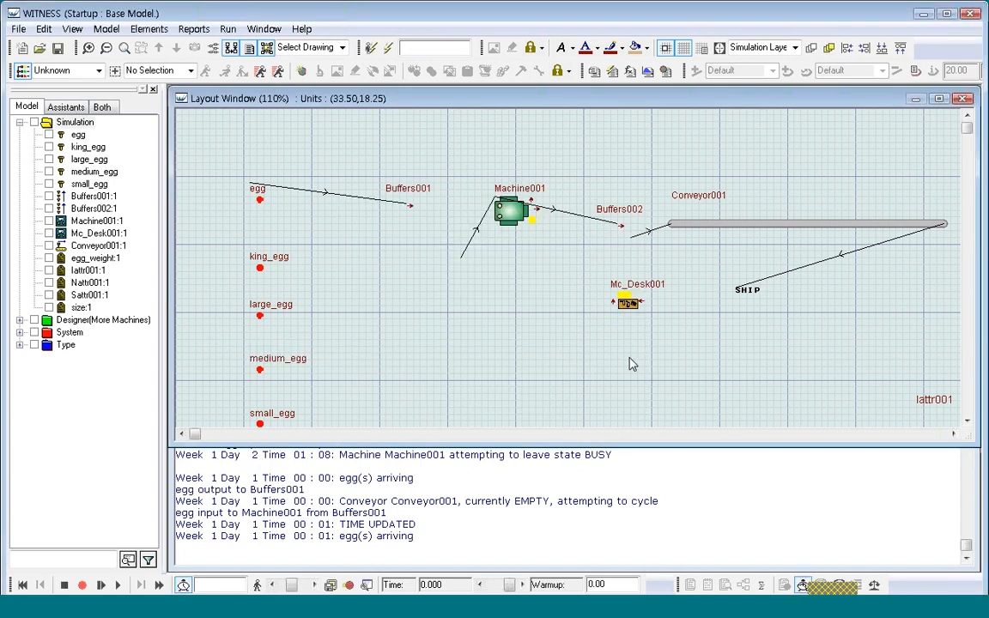
# Step: In Machine001's Actions on Finish, add desc = "왕란" below PEN = 1 in the king_egg branch
pyautogui.click(510, 215)
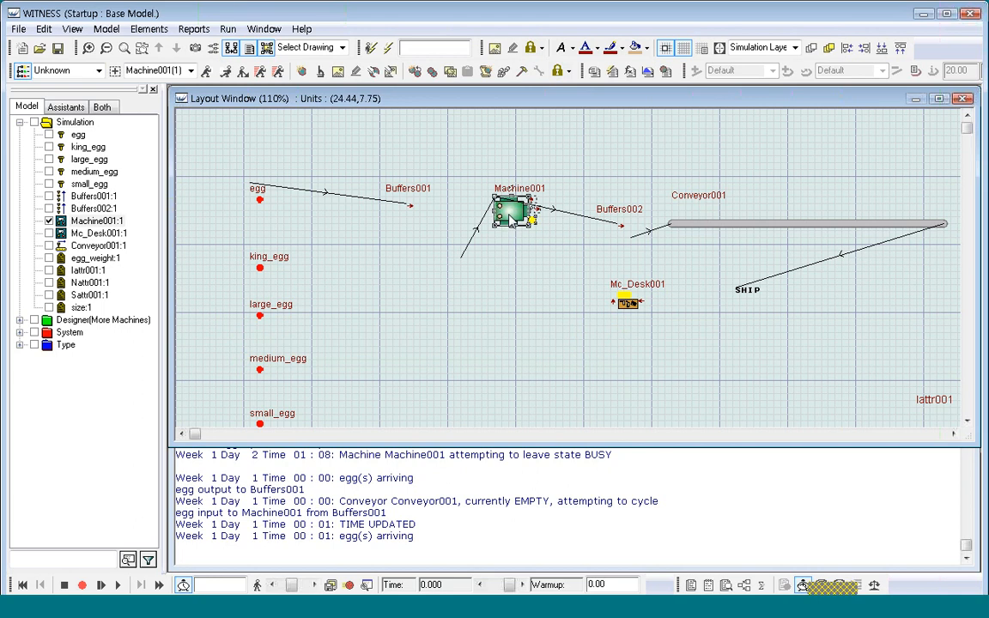
pyautogui.doubleClick(510, 214)
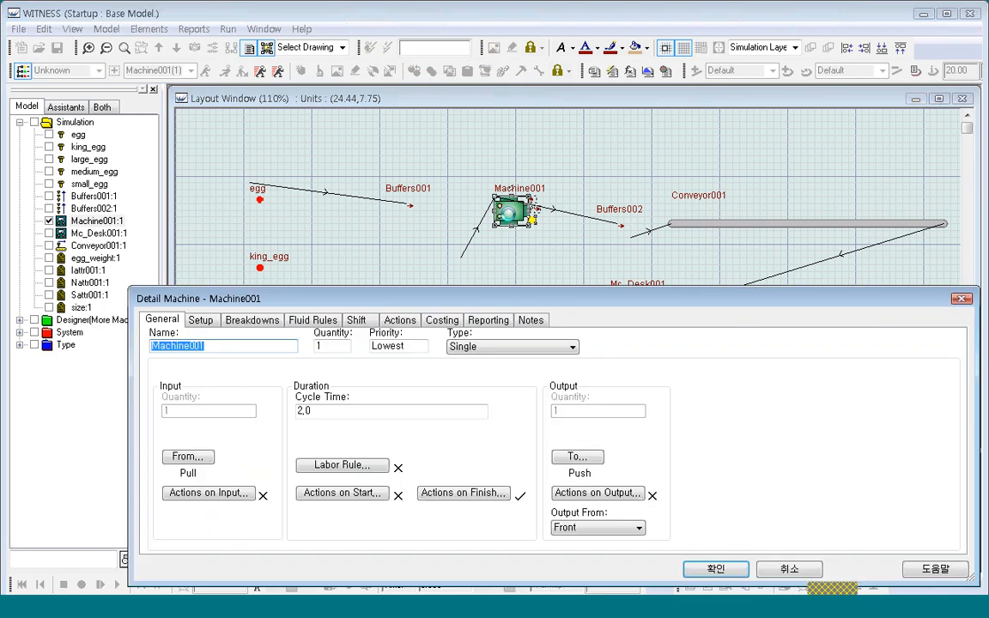
pyautogui.click(477, 495)
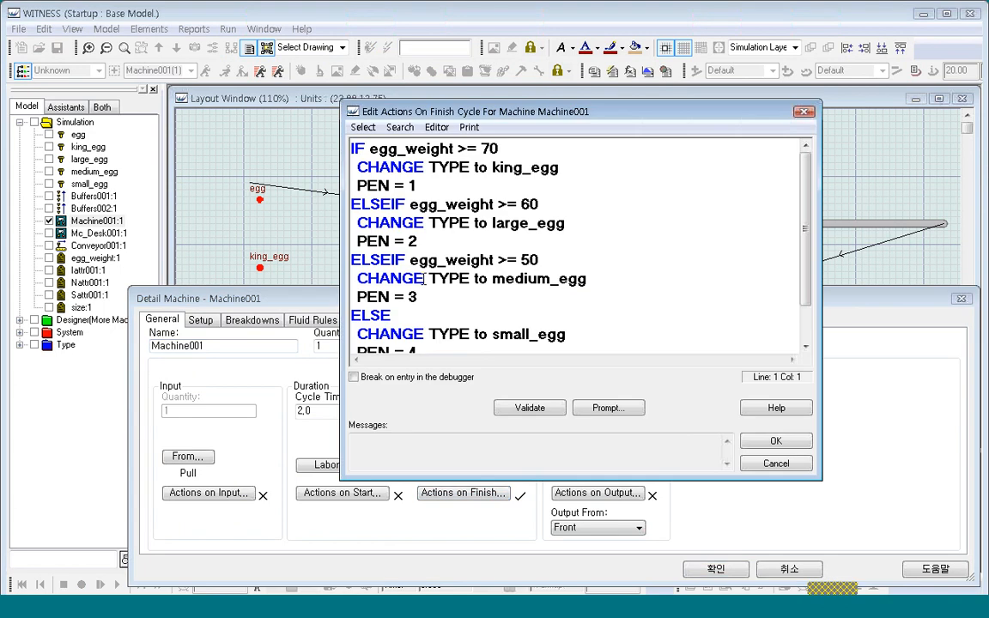
pyautogui.click(437, 182)
pyautogui.press('Return')
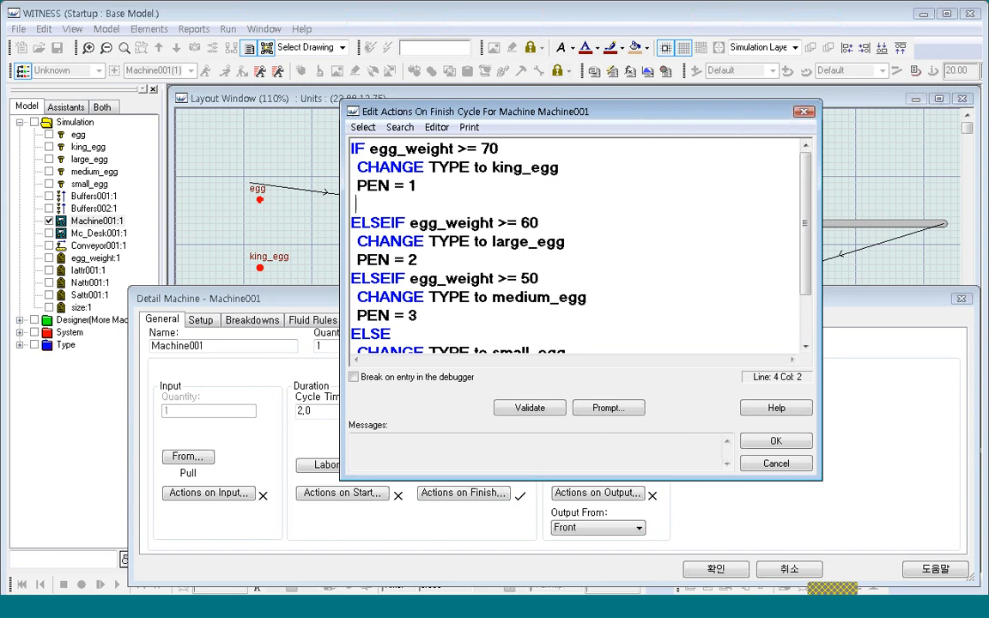
pyautogui.write('desc = "왕')
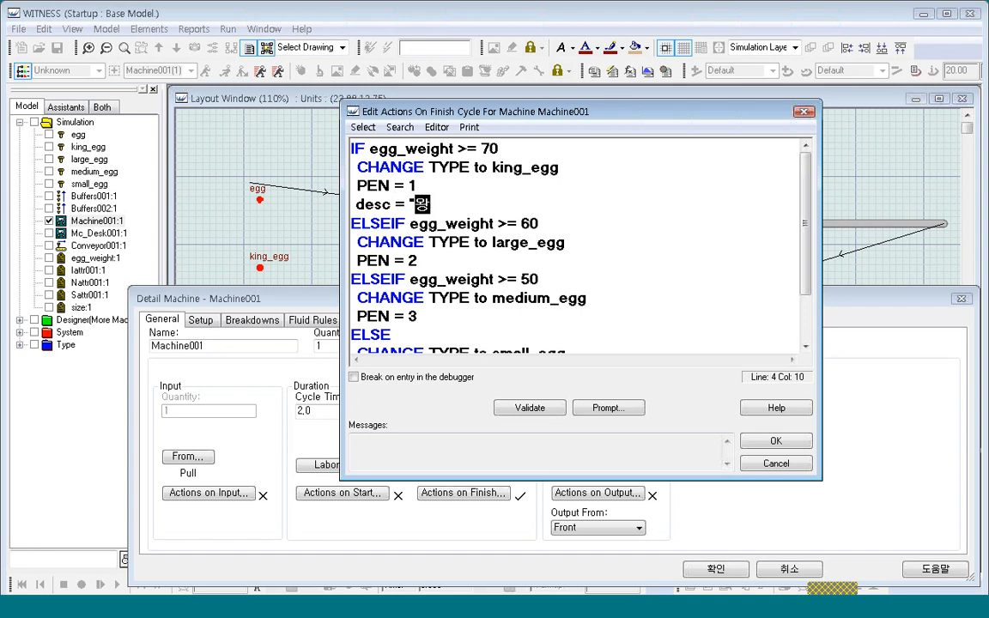
pyautogui.write('란"')
# Step: Add desc ="특란" below PEN = 2 in the large_egg branch
pyautogui.click(442, 261)
pyautogui.press('Return')
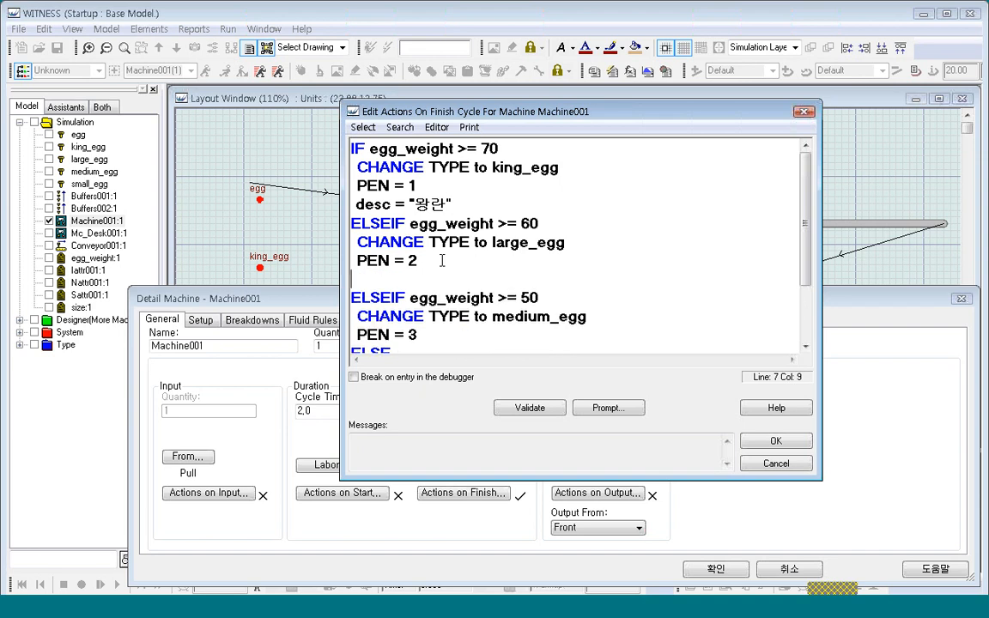
pyautogui.write('desc =')
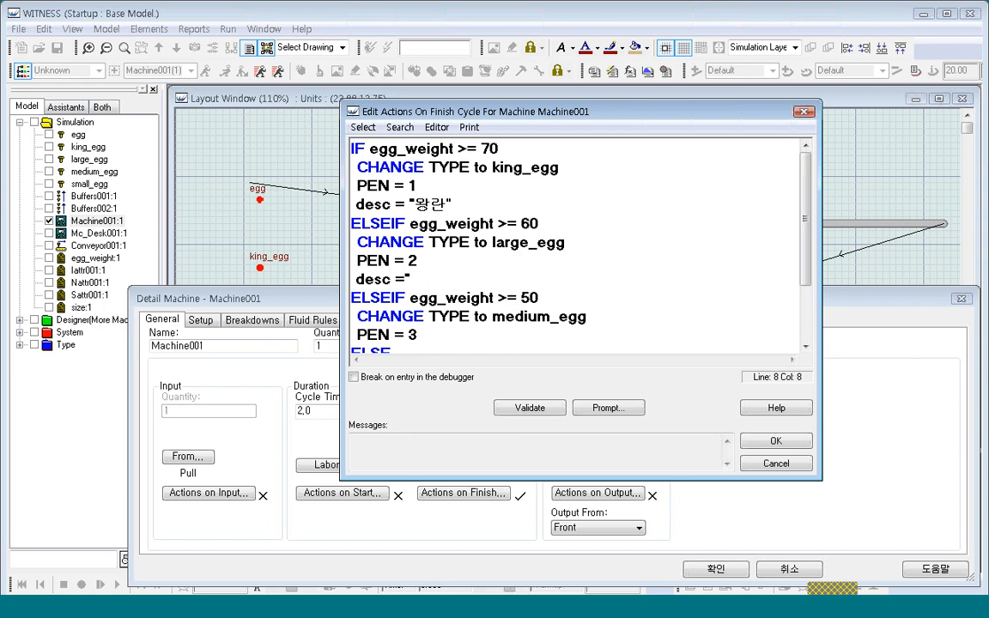
pyautogui.write('"특ㄹㅏㄴ')
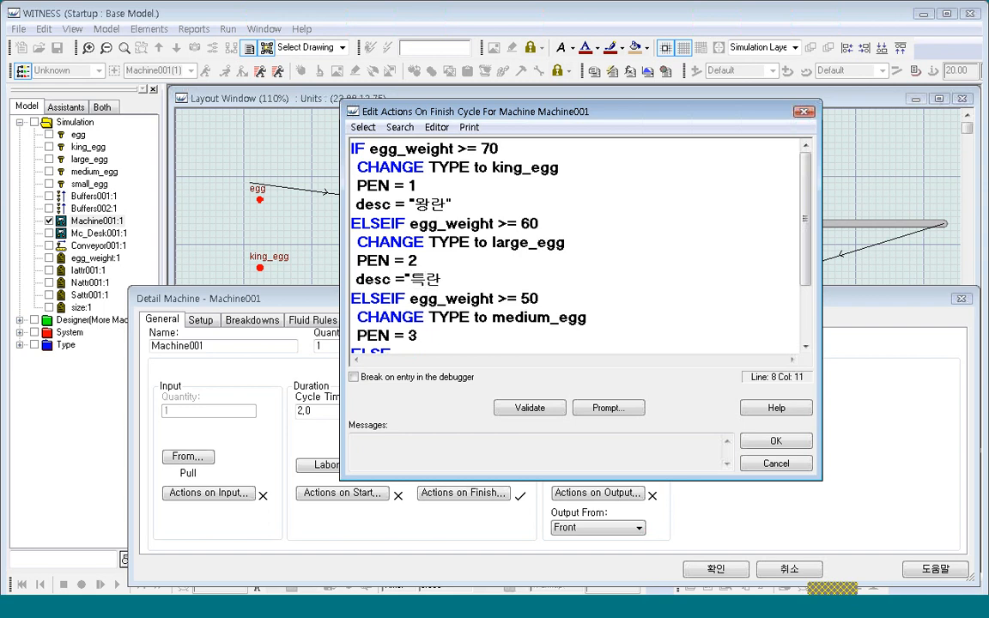
pyautogui.write('"')
# Step: Add desc = "대란" below PEN = 3 in the medium_egg branch and accept the finish actions
pyautogui.click(436, 337)
pyautogui.press('Return')
pyautogui.scroll(-3, 436, 295)
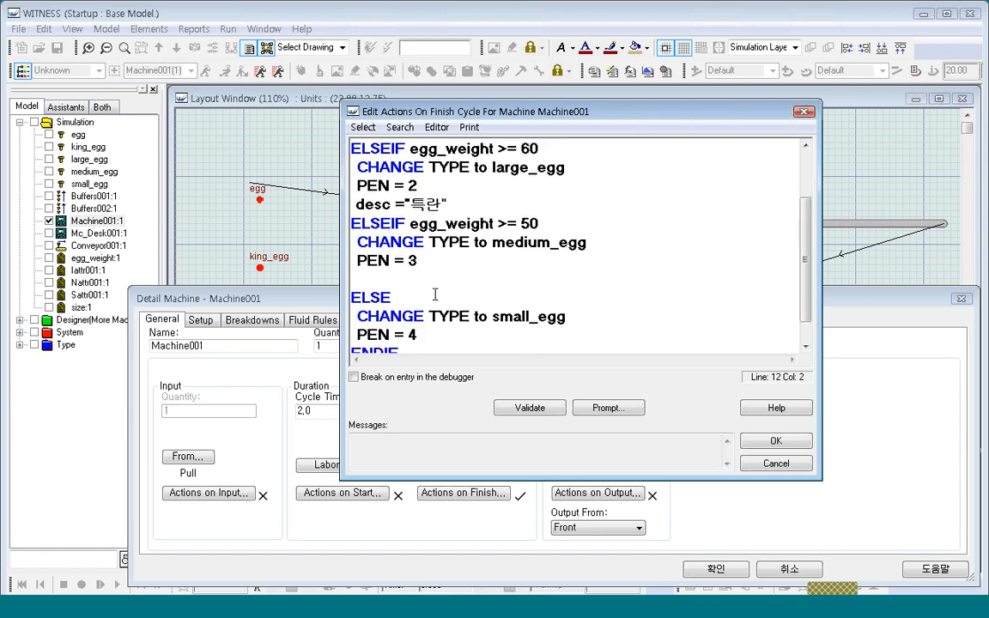
pyautogui.write('desc = "대')
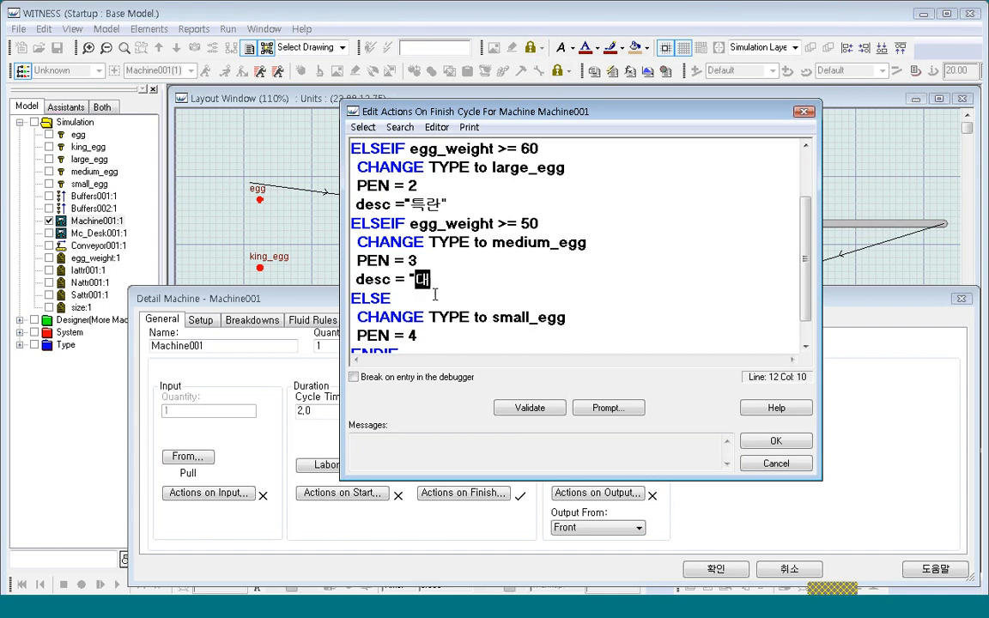
pyautogui.write('란"')
pyautogui.scroll(-1, 435, 301)
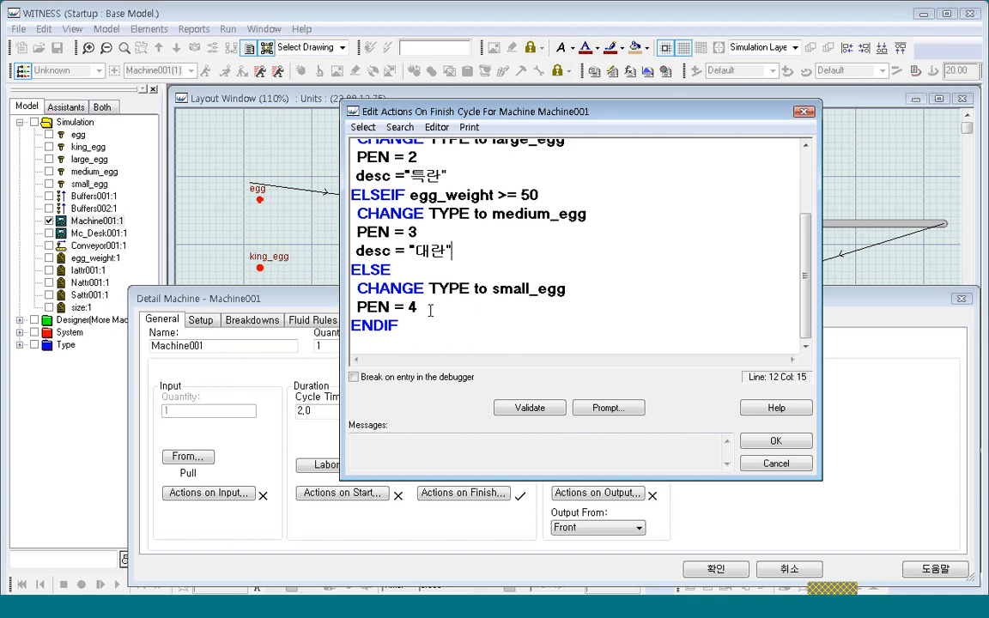
pyautogui.click(431, 311)
pyautogui.click(775, 443)
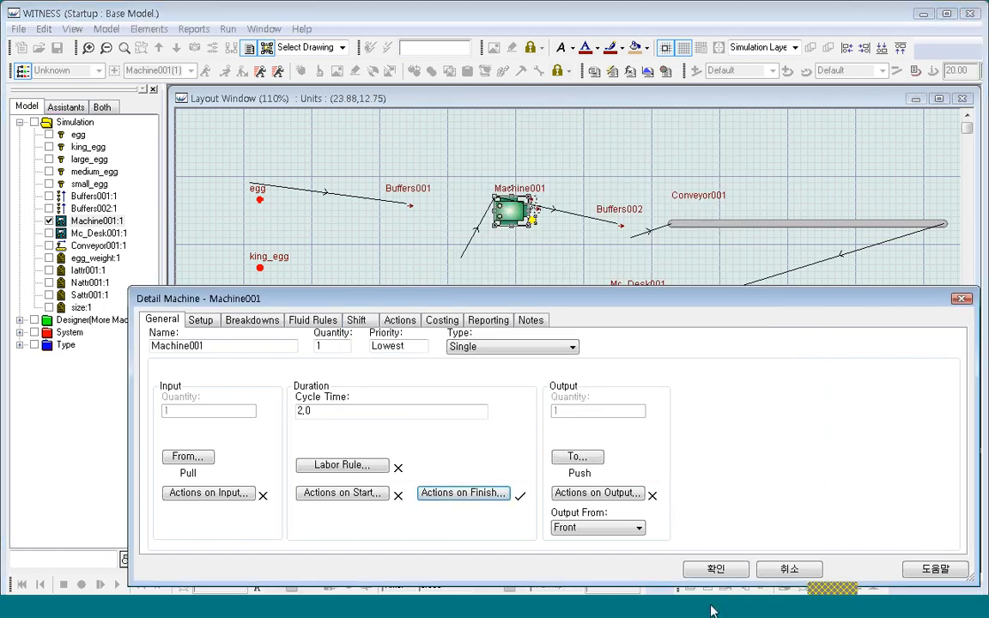
# Step: Accept Machine001's detail settings, then run the simulation briefly and stop it
pyautogui.click(718, 572)
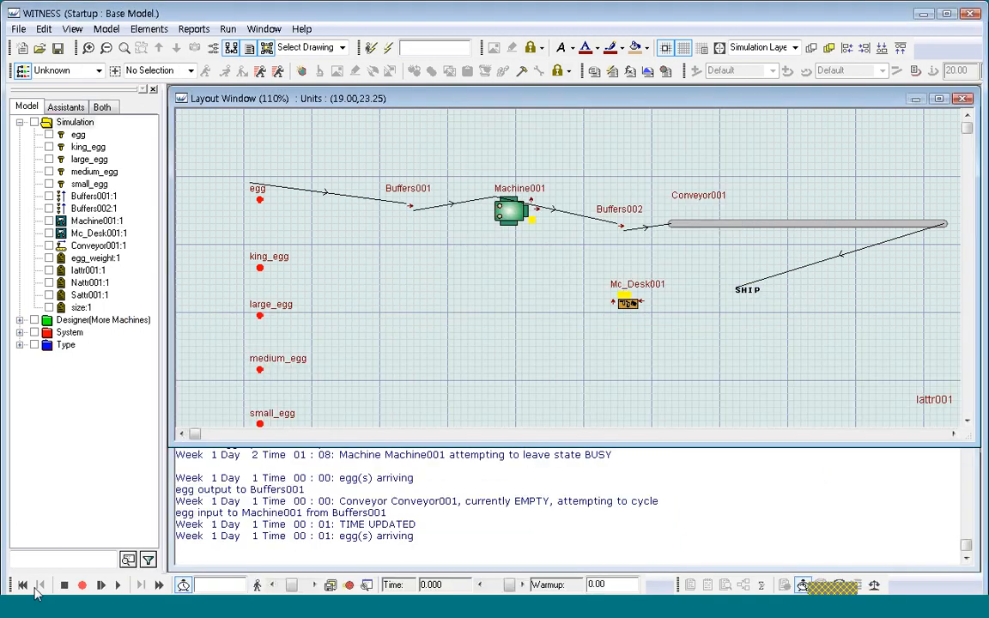
pyautogui.click(118, 585)
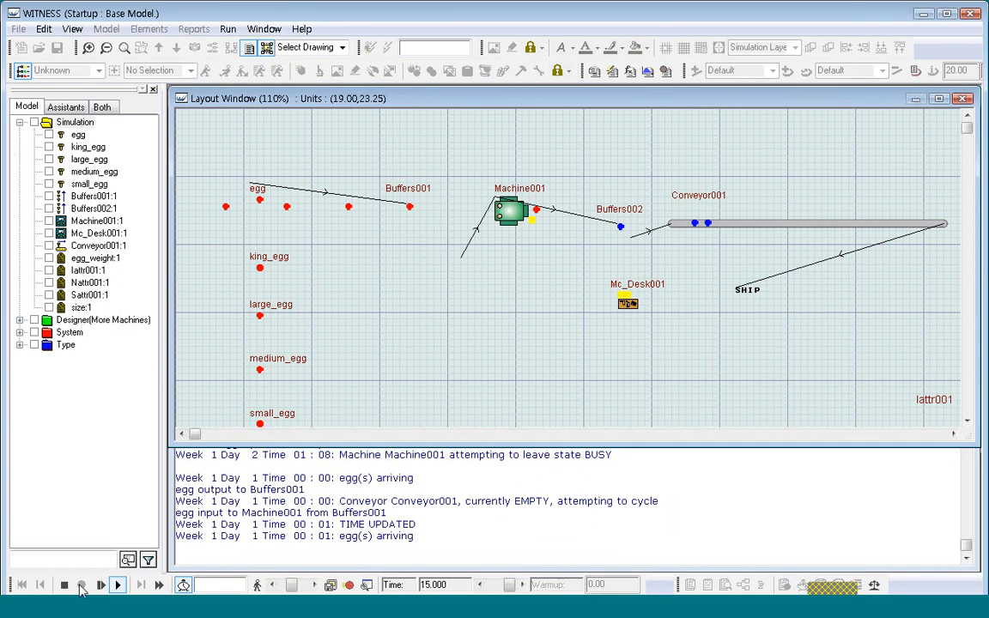
pyautogui.click(63, 585)
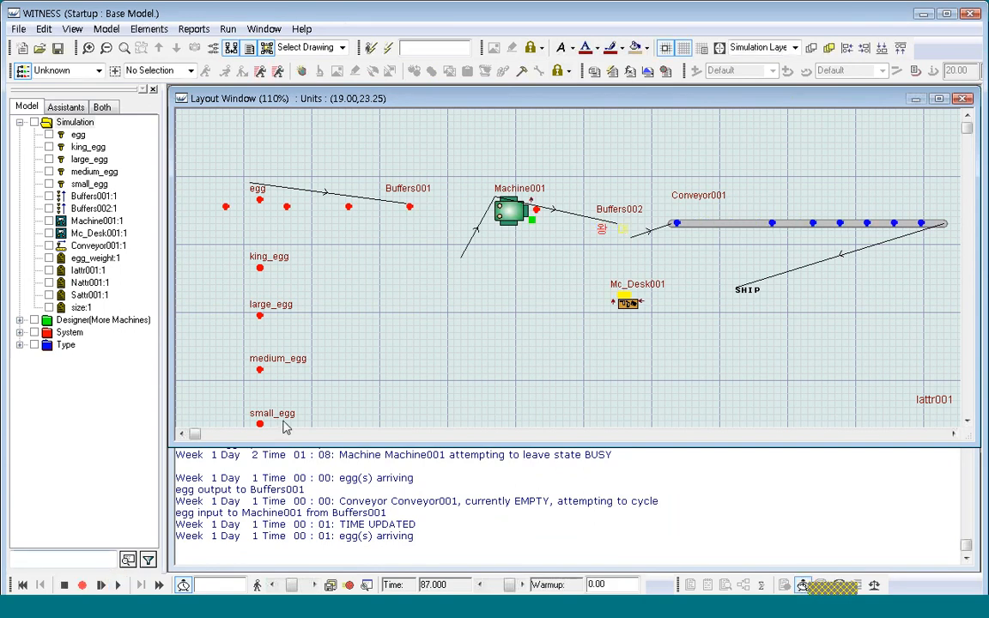
# Step: Set the display size of Buffers002's part queue to 4, update its graphic, and briefly resume the simulation
pyautogui.rightClick(623, 238)
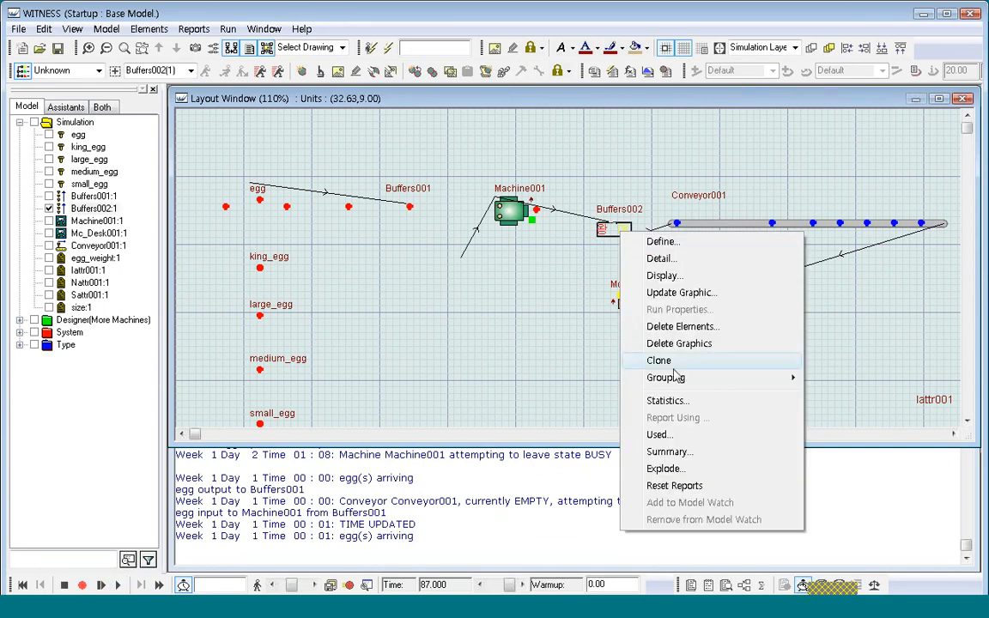
pyautogui.click(676, 282)
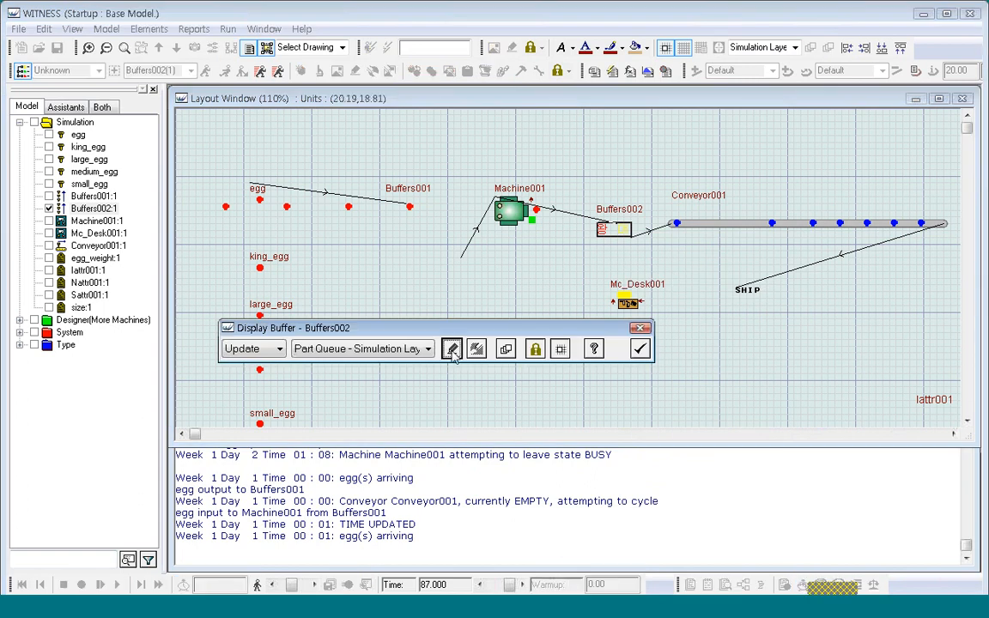
pyautogui.click(450, 347)
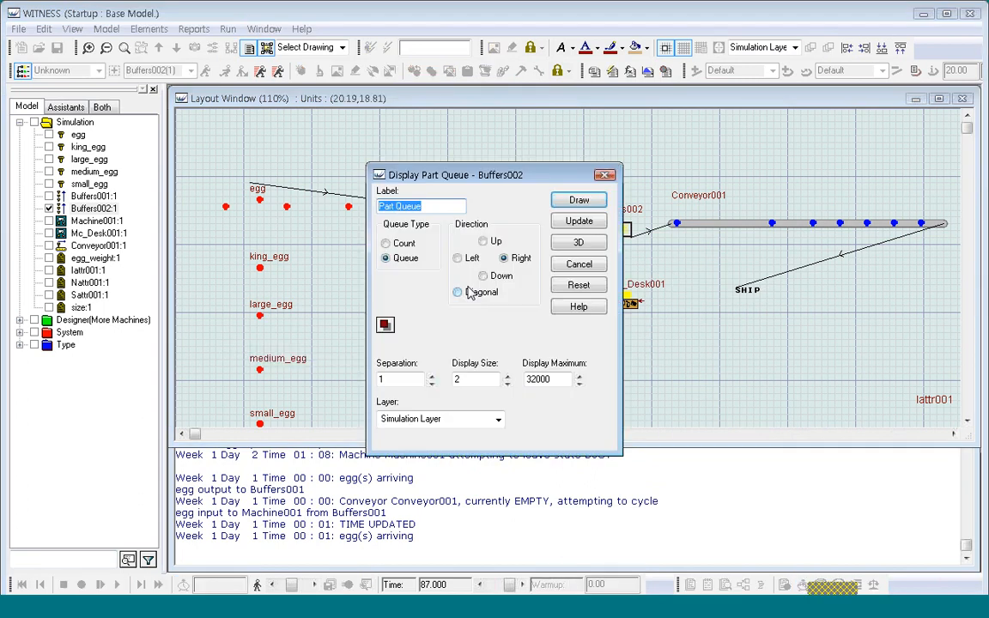
pyautogui.click(508, 375)
pyautogui.click(507, 375)
pyautogui.click(507, 375)
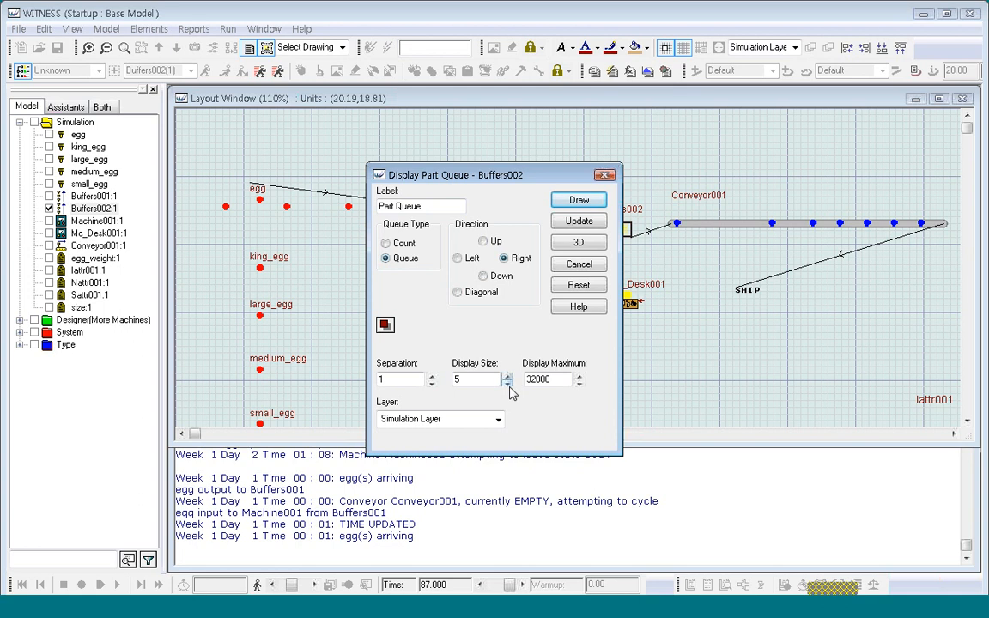
pyautogui.click(508, 383)
pyautogui.click(578, 221)
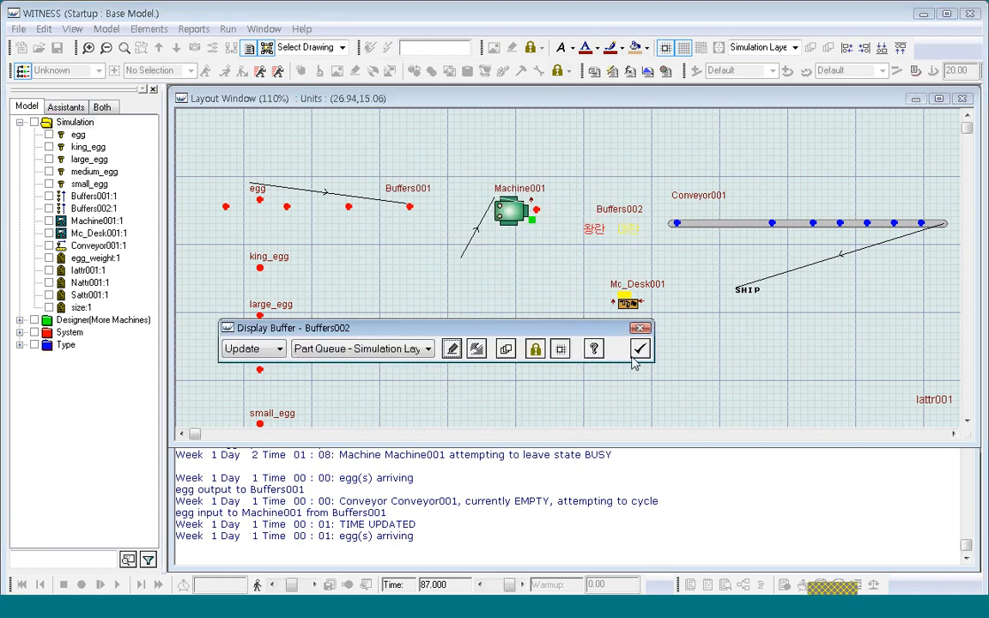
pyautogui.click(639, 347)
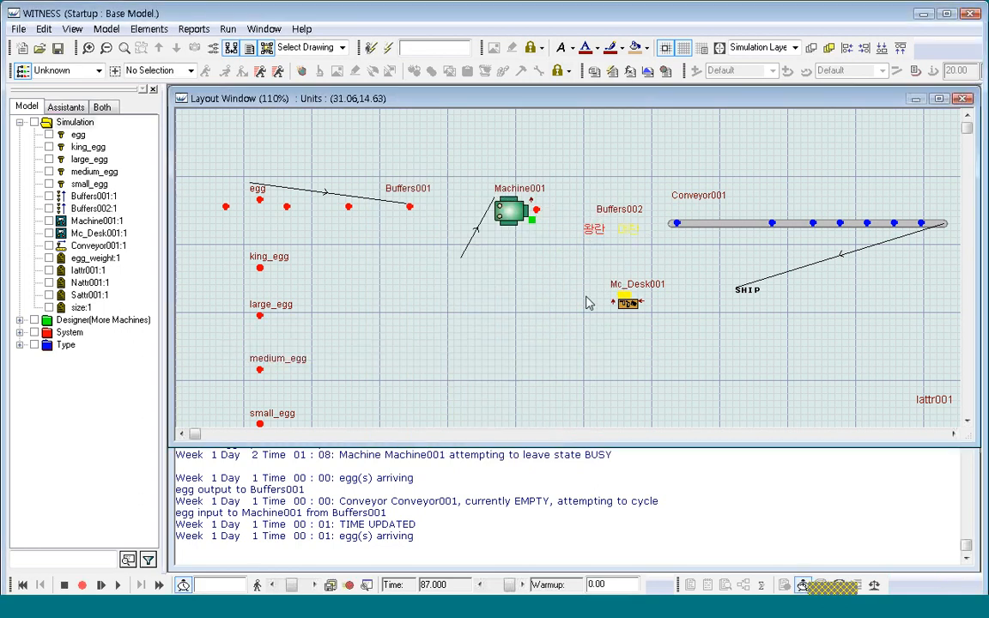
pyautogui.click(118, 585)
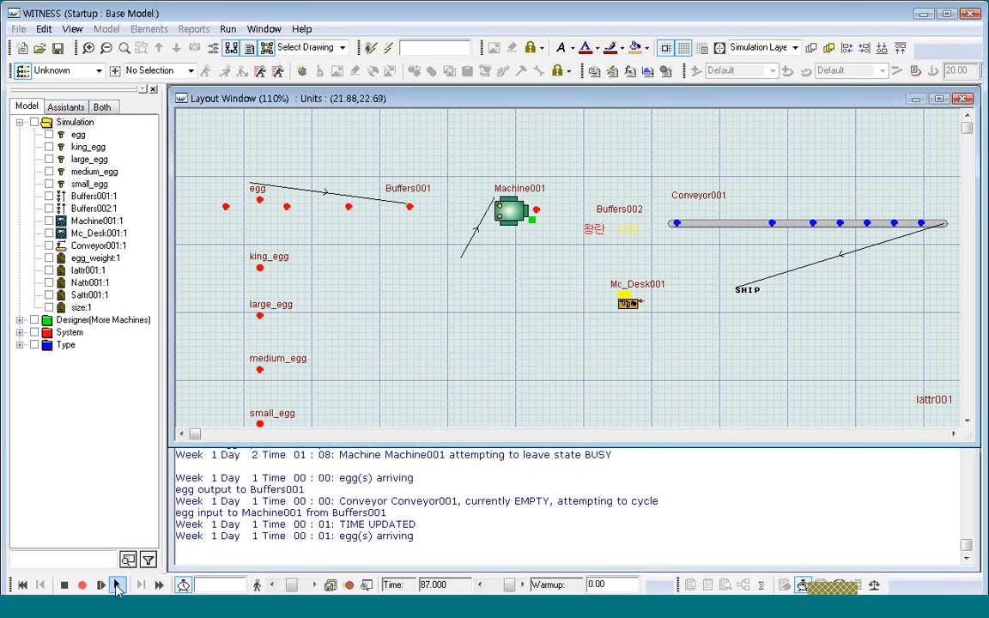
pyautogui.click(64, 585)
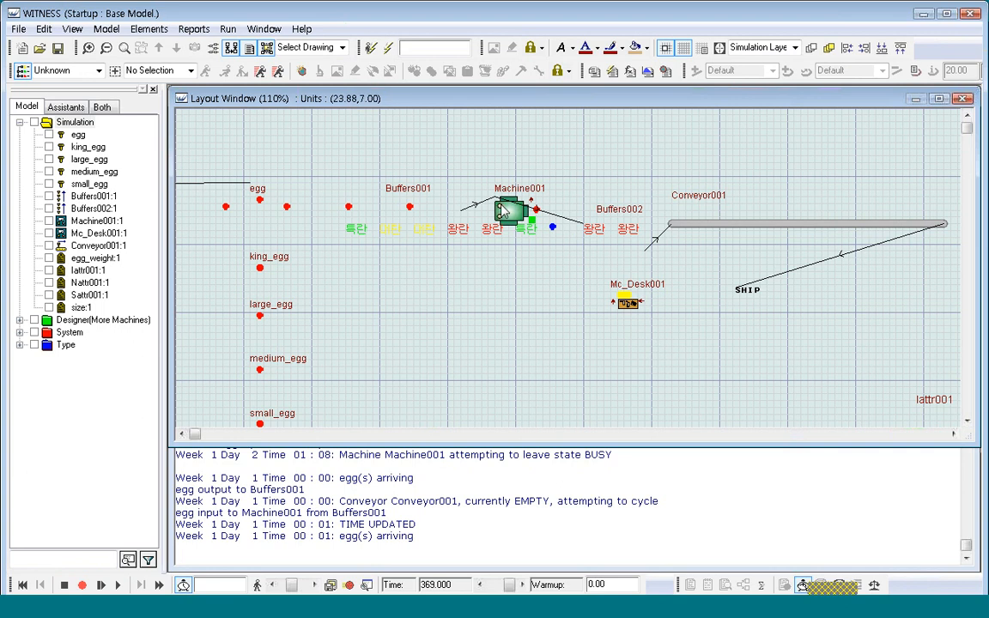
# Step: Move the whole Mc_Desk001 graphic with its label slightly up and to the left, beneath Buffers002
pyautogui.moveTo(563, 275); pyautogui.dragTo(700, 352)
pyautogui.moveTo(623, 283)
pyautogui.mouseDown()
pyautogui.moveTo(621, 294)
pyautogui.moveTo(599, 280)
pyautogui.moveTo(616, 279)
pyautogui.mouseUp()
pyautogui.click(657, 322)
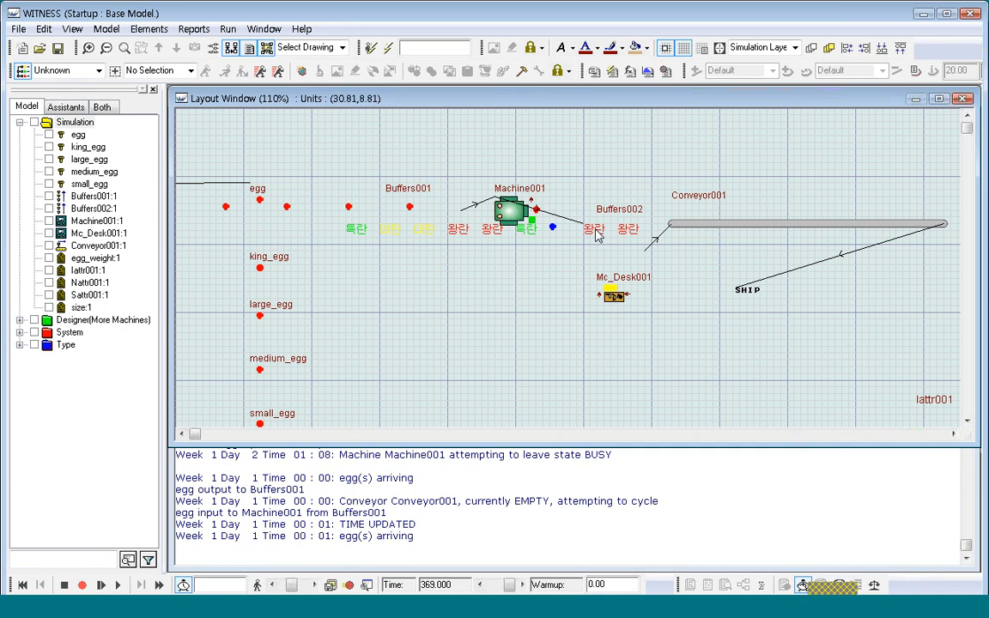
pyautogui.click(619, 299)
pyautogui.click(618, 297)
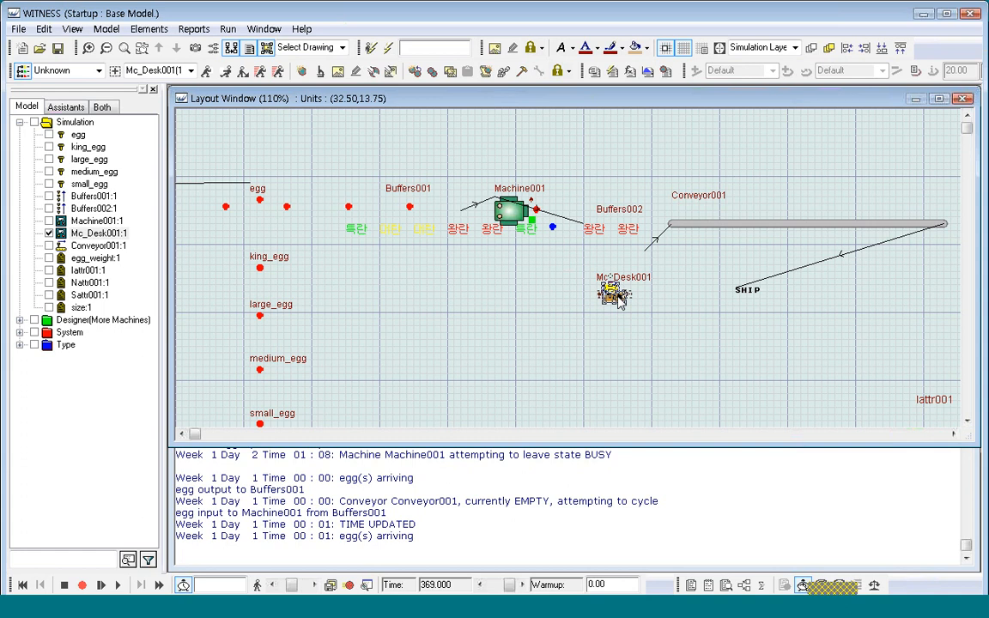
pyautogui.click(619, 319)
pyautogui.moveTo(575, 262); pyautogui.dragTo(688, 334)
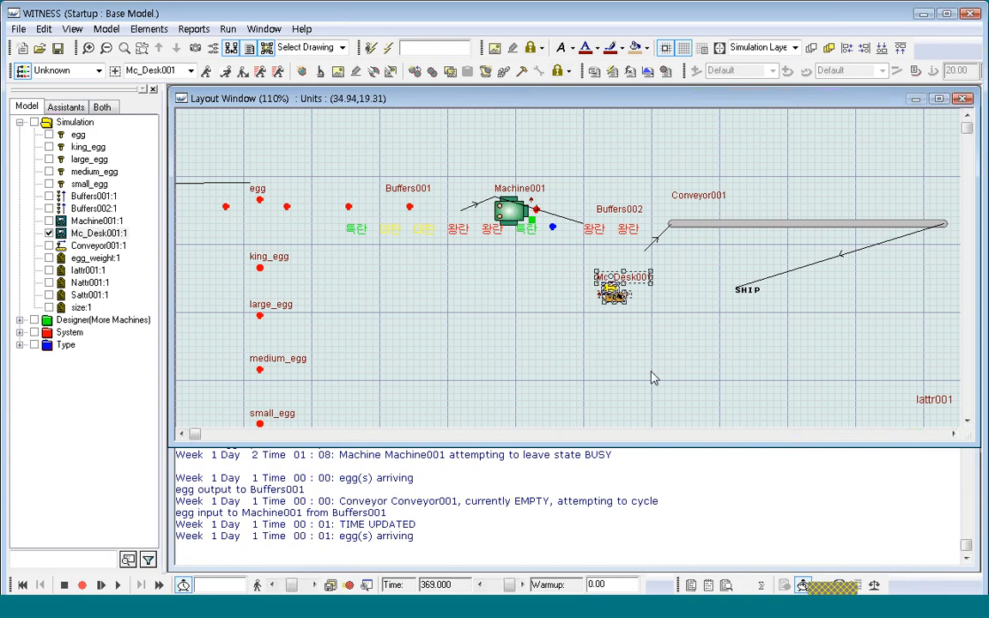
pyautogui.click(622, 328)
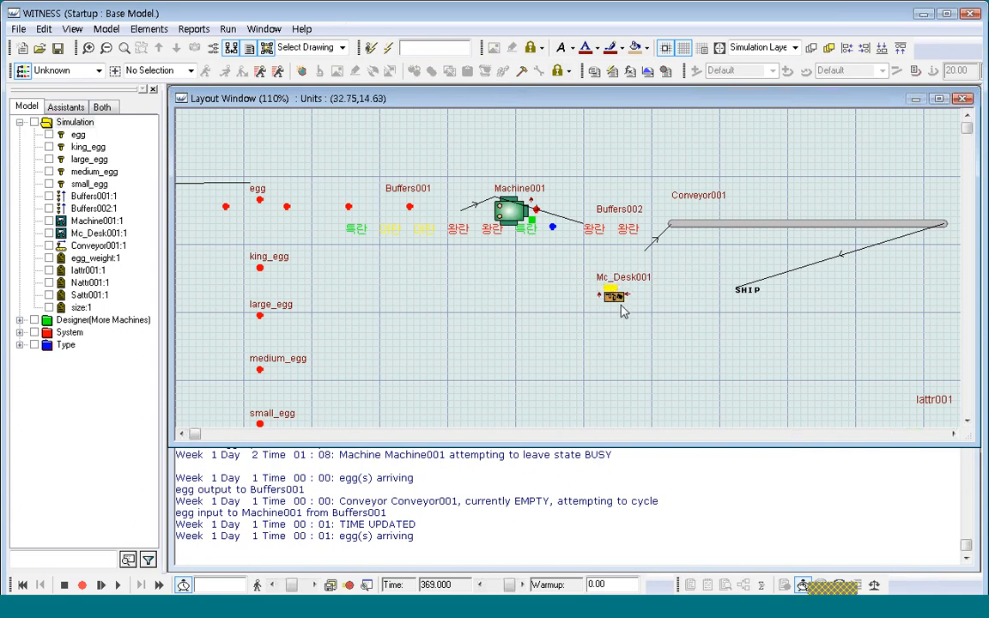
pyautogui.click(620, 299)
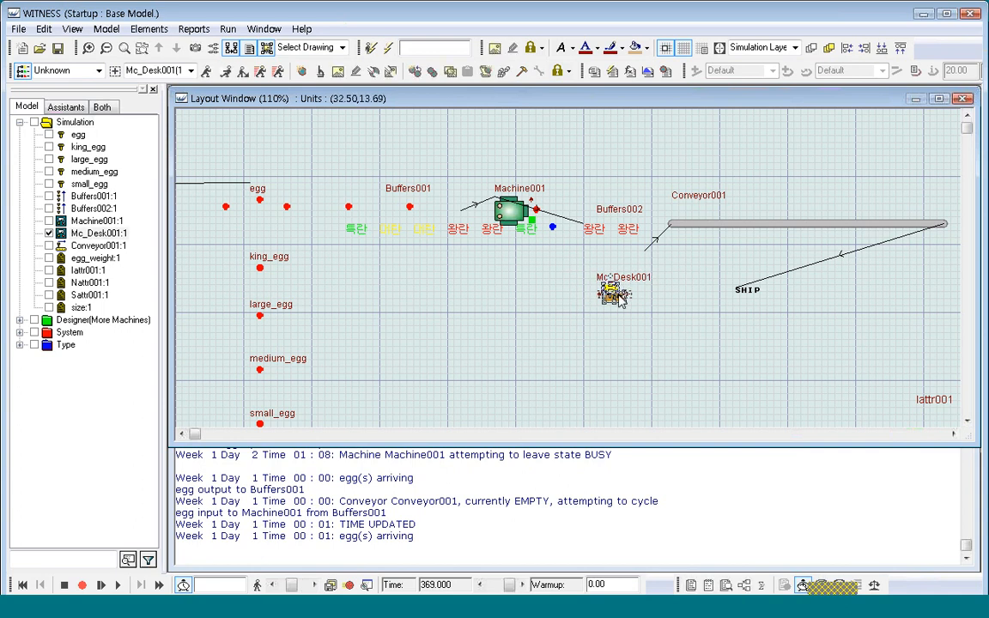
pyautogui.click(631, 320)
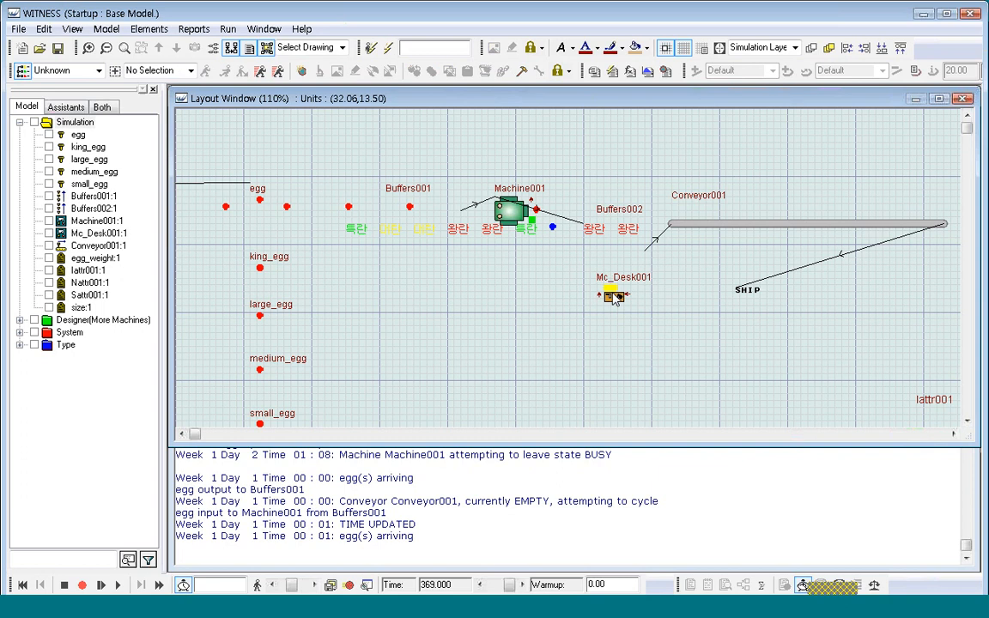
# Step: Resume the simulation briefly and stop it to observe the eggs flowing through Buffers002 and the conveyor
pyautogui.click(117, 585)
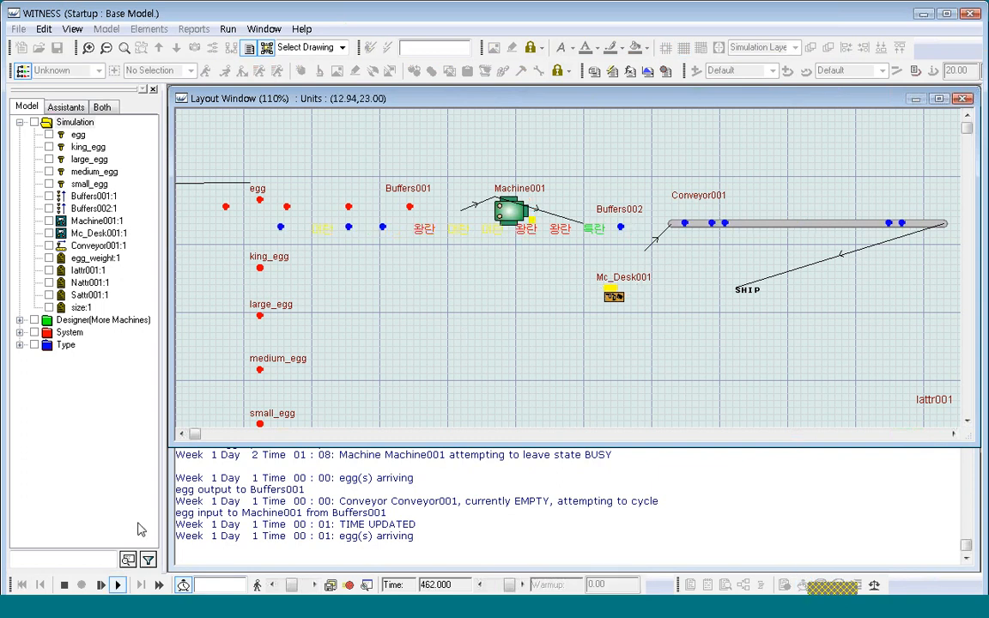
pyautogui.click(64, 585)
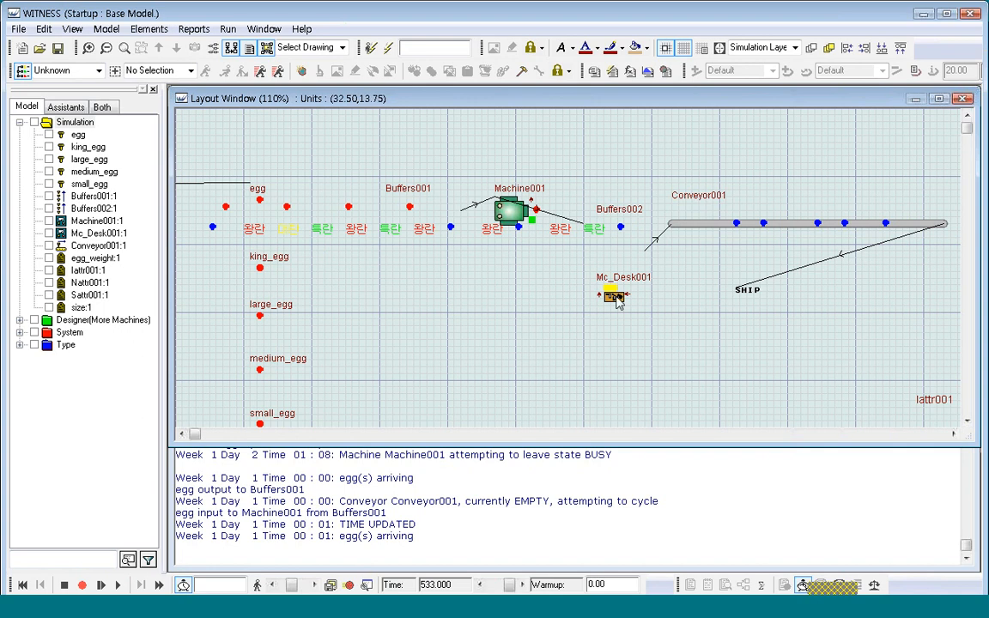
# Step: Add a Part from the Basic designer elements to the layout, below and to the left of Mc_Desk001
pyautogui.click(505, 509)
pyautogui.click(965, 428)
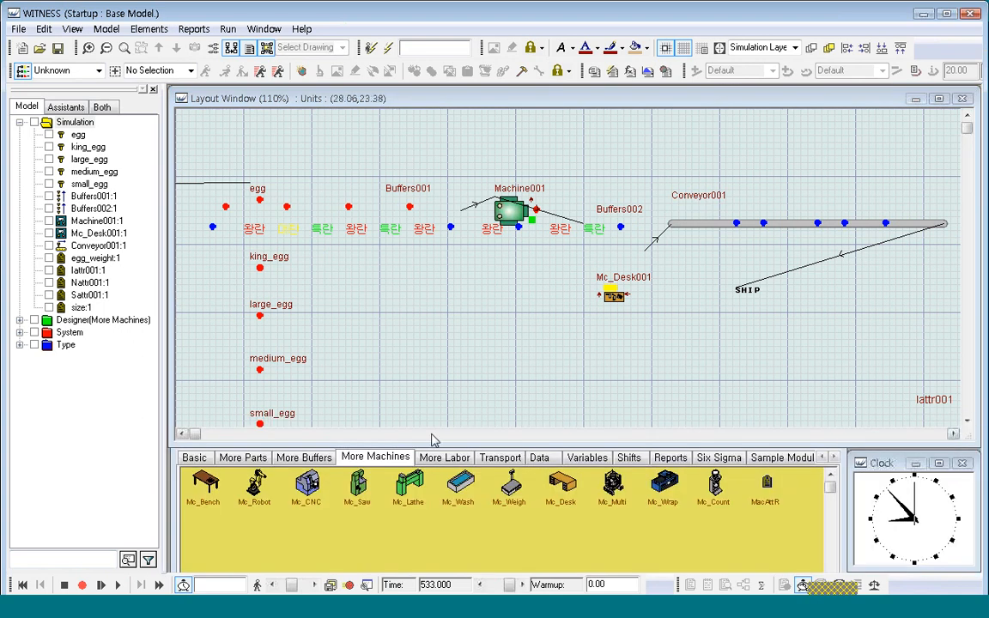
pyautogui.click(194, 457)
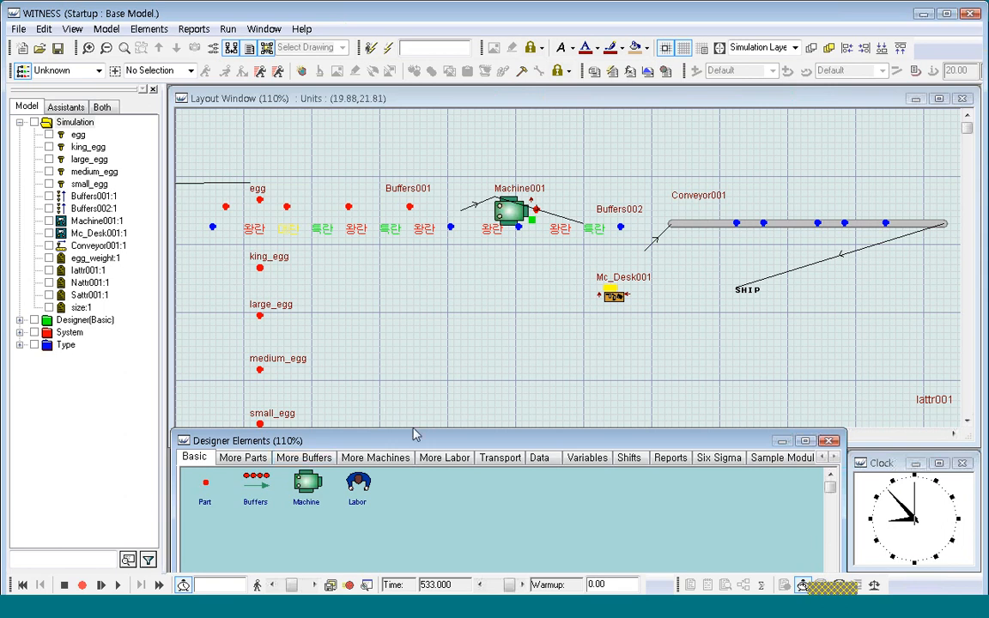
pyautogui.moveTo(206, 486); pyautogui.dragTo(534, 316)
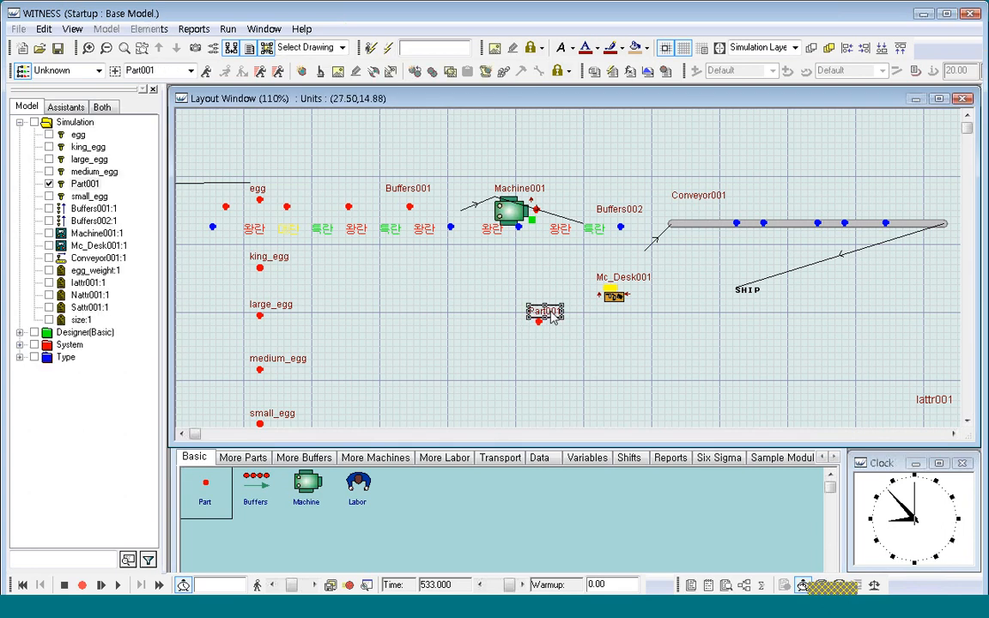
# Step: Rename the new part as dummy and accept its details
pyautogui.doubleClick(536, 315)
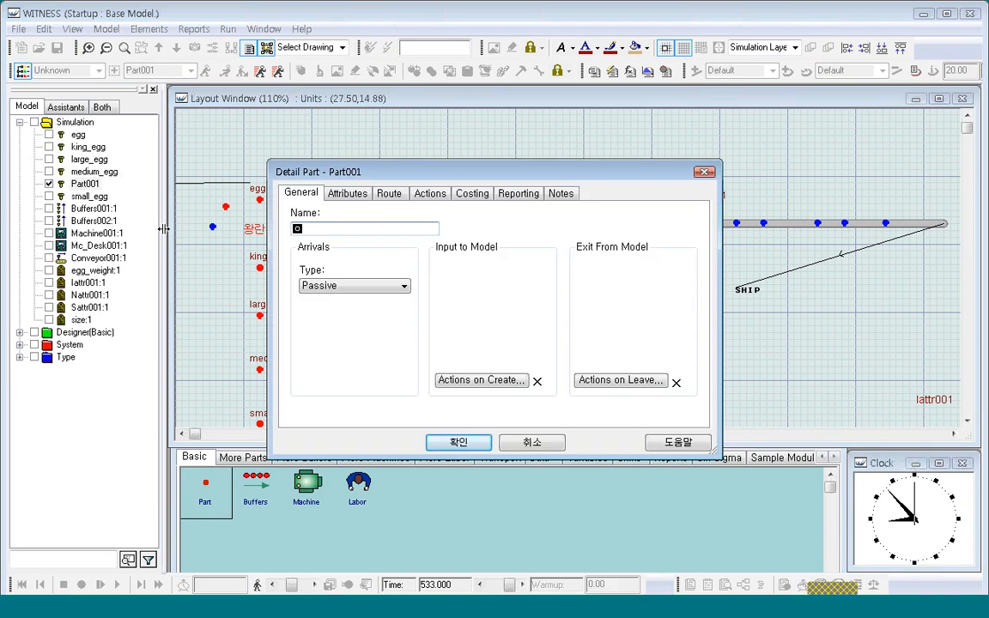
pyautogui.write('어')
pyautogui.press('BackSpace')
pyautogui.press('BackSpace')
pyautogui.write('dummy')
pyautogui.click(458, 443)
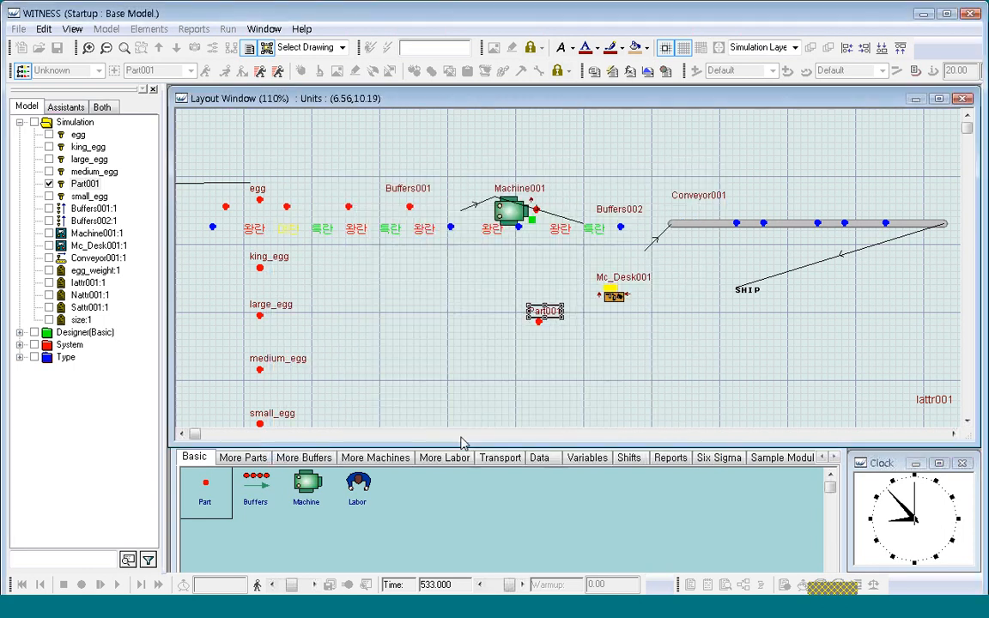
# Step: Set Mc_Desk001's input rule to PULL dummy out of WORLD
pyautogui.click(617, 301)
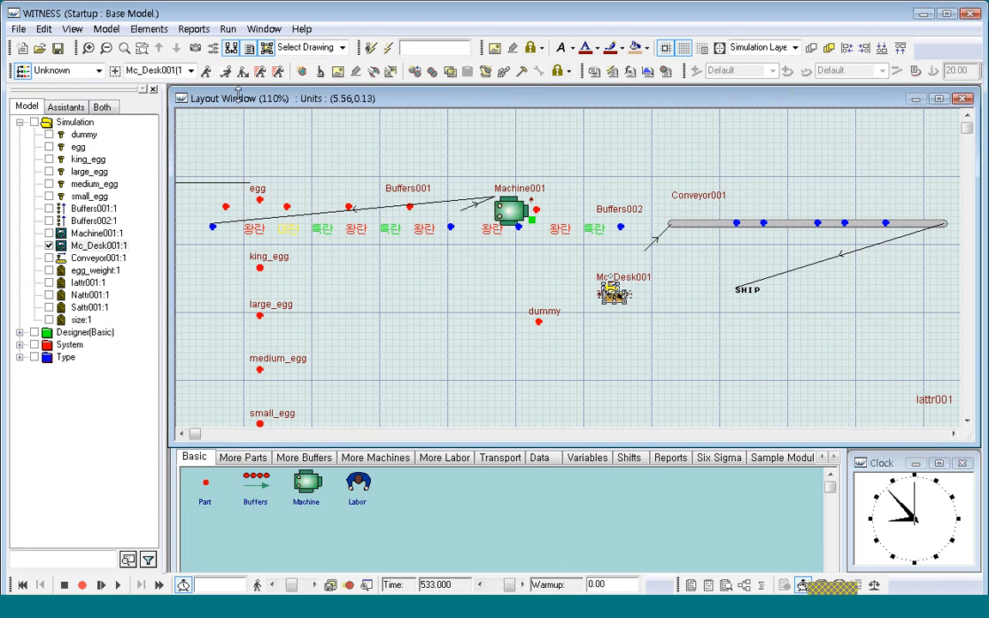
pyautogui.click(226, 73)
pyautogui.click(547, 314)
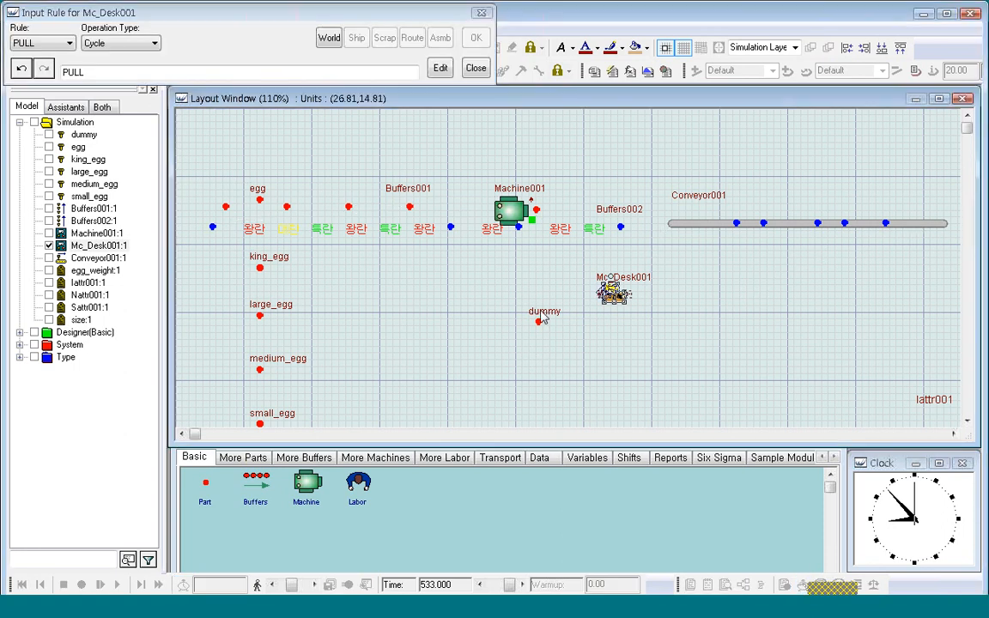
pyautogui.click(330, 38)
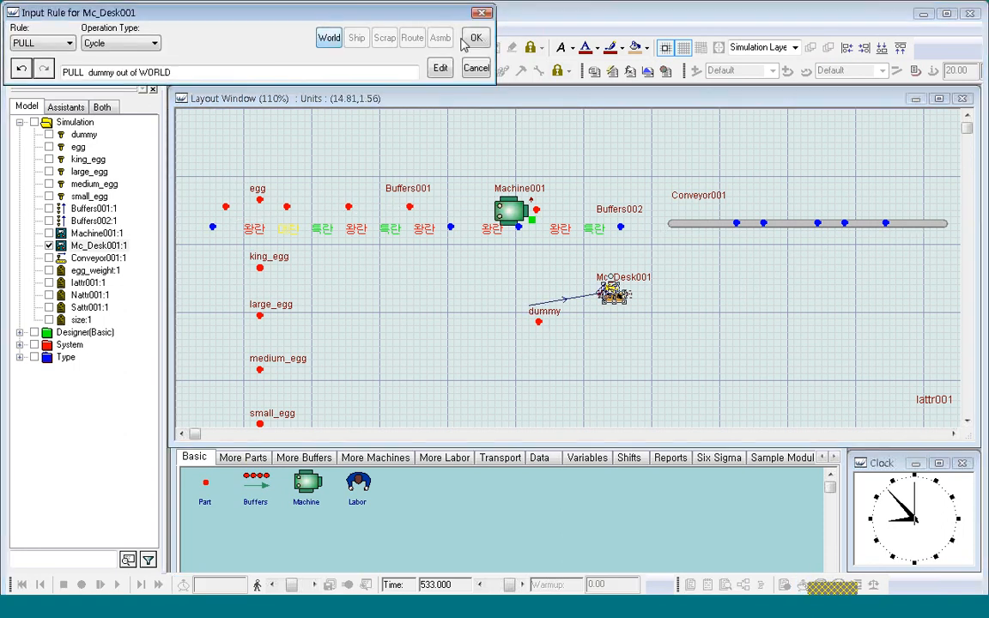
pyautogui.click(474, 38)
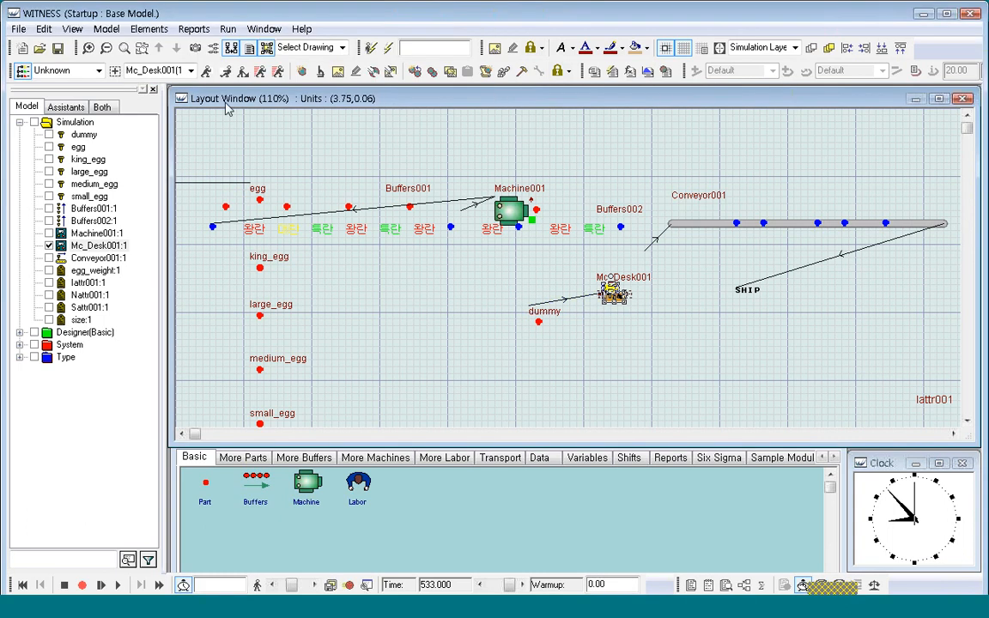
# Step: Set Mc_Desk001's output rule to push finished parts to SHIP
pyautogui.click(208, 73)
pyautogui.click(357, 38)
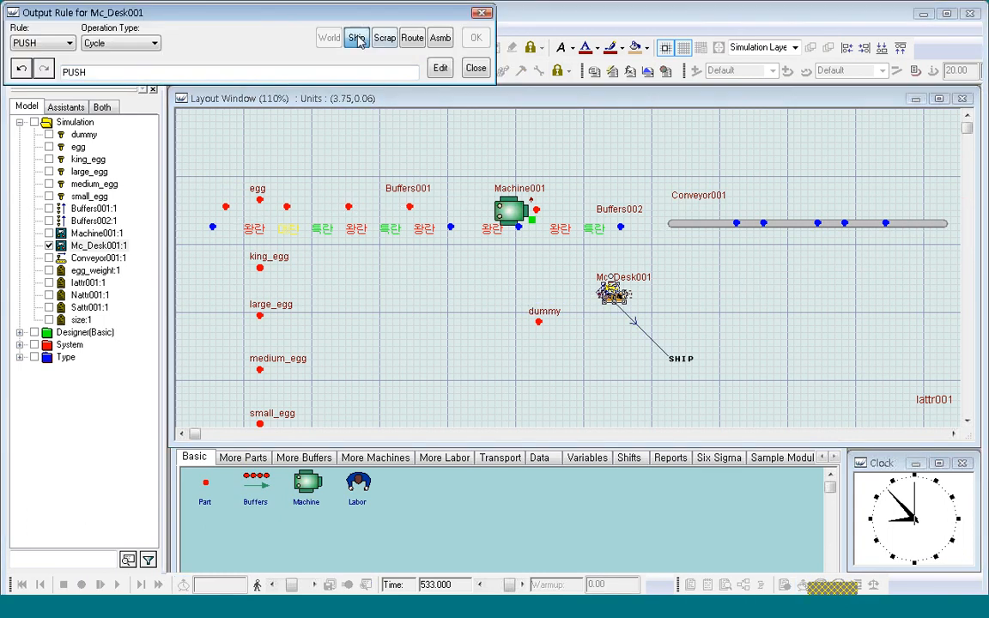
pyautogui.click(476, 39)
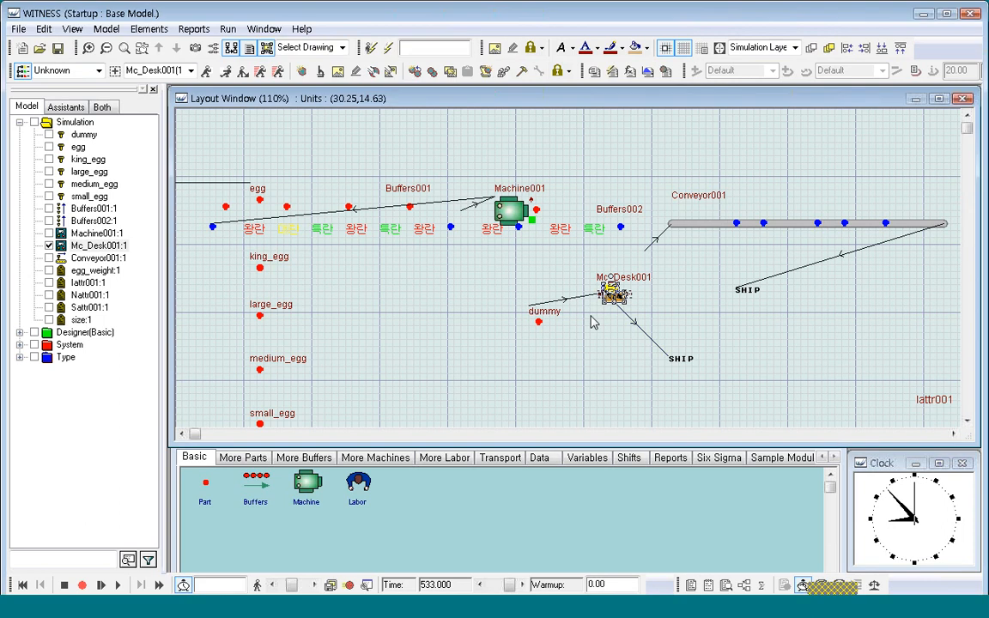
# Step: Set Mc_Desk001's cycle time to 10
pyautogui.doubleClick(612, 295)
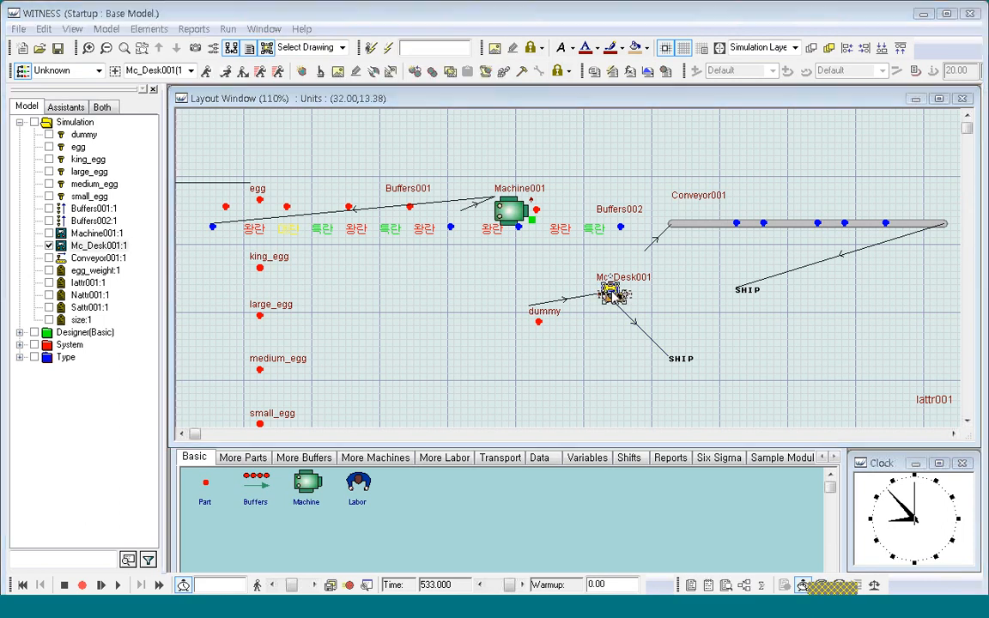
pyautogui.click(340, 411)
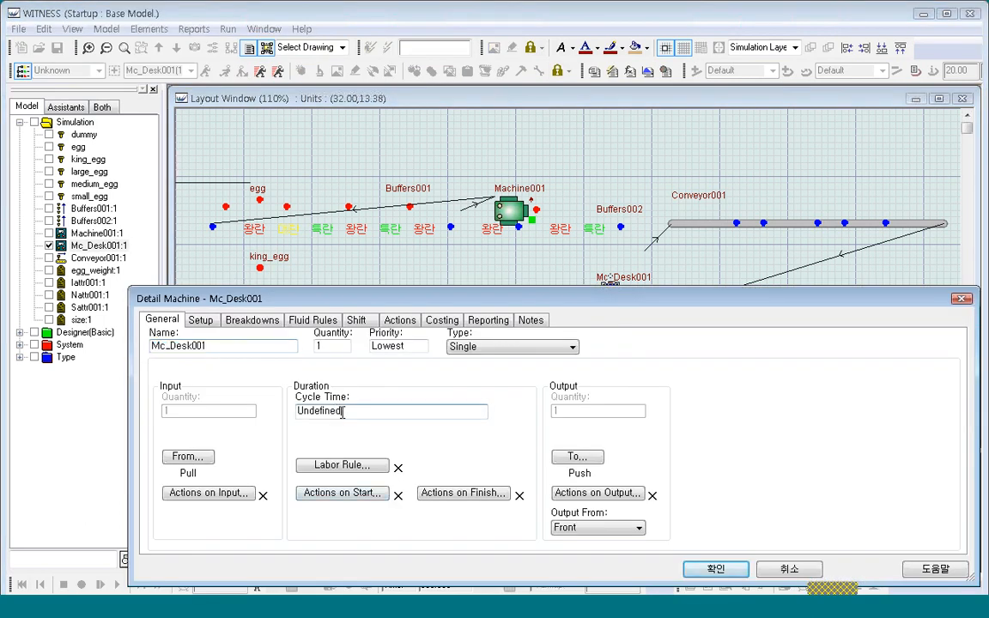
pyautogui.doubleClick(335, 411)
pyautogui.write('10')
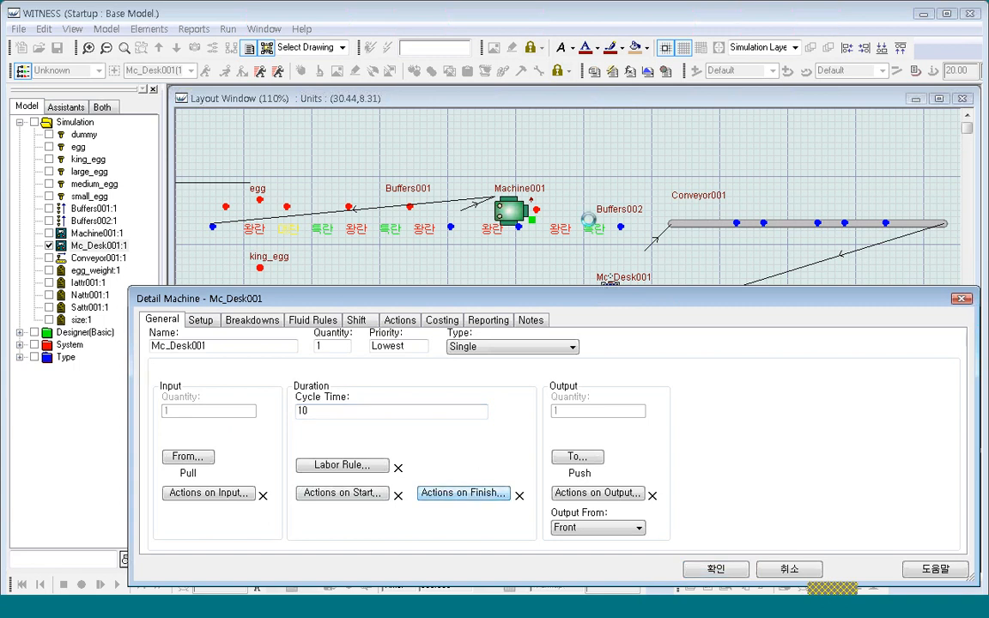
# Step: Start Mc_Desk001's finish actions with the condition if machine001 at 2 = "왕란"
pyautogui.click(464, 493)
pyautogui.moveTo(554, 118); pyautogui.dragTo(564, 349)
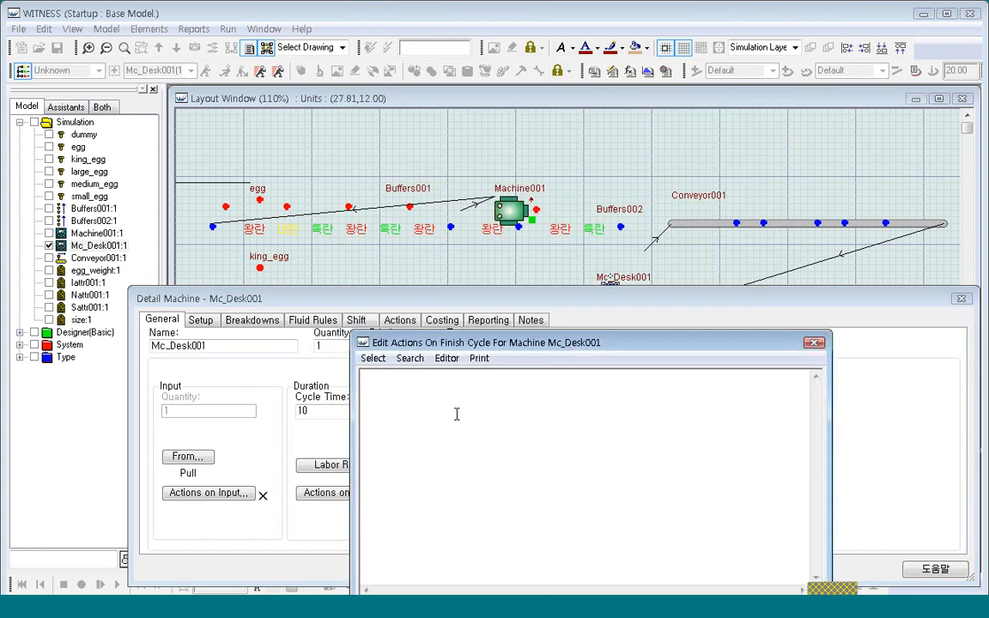
pyautogui.write('if')
pyautogui.write('machine001')
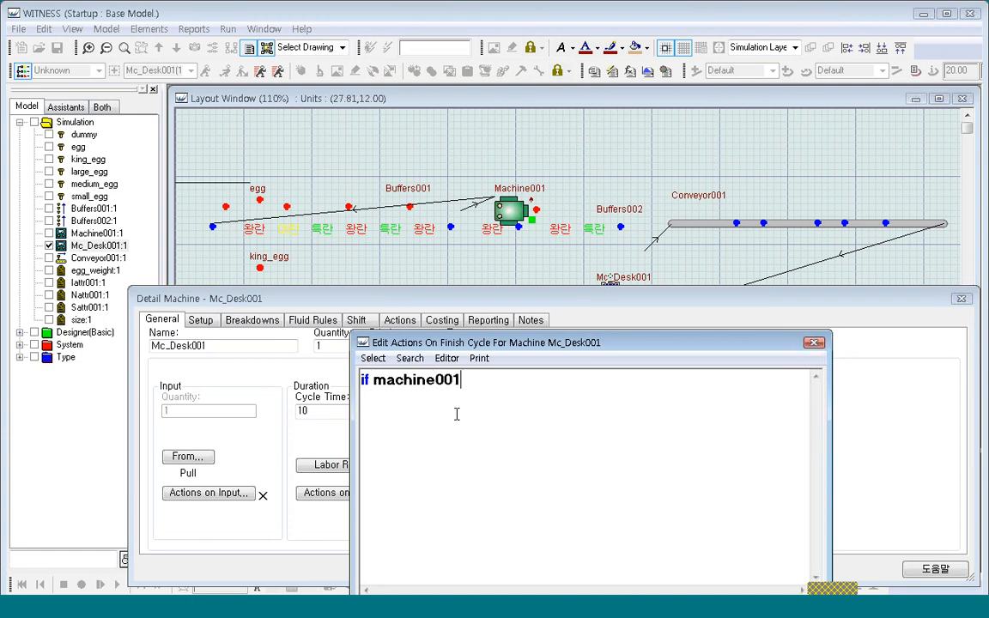
pyautogui.write(' at')
pyautogui.write('2 = "왕란')
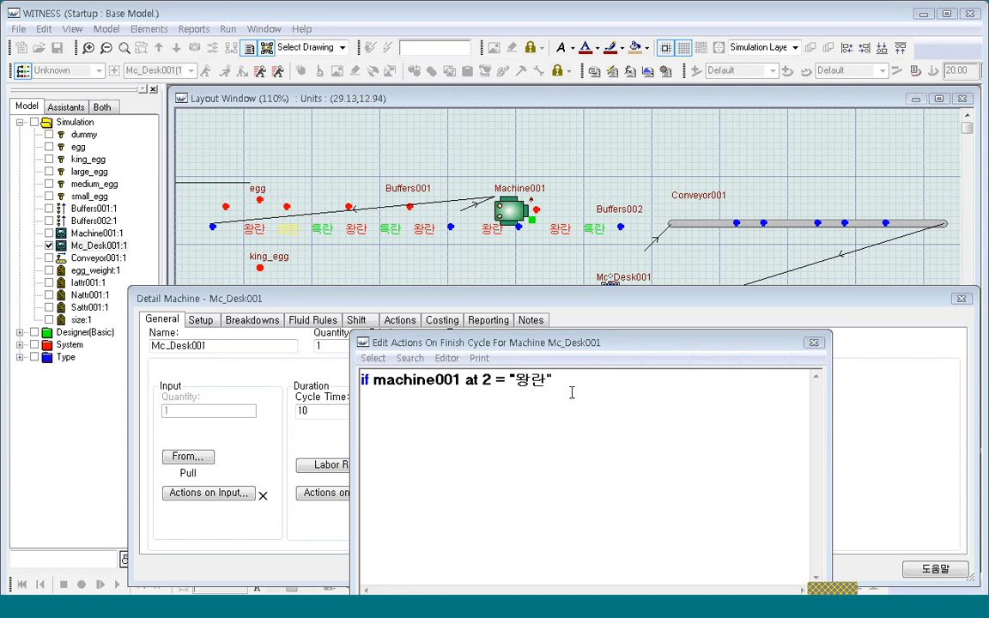
# Step: Correct the condition so it compares the description attribute: machine001 at 2 : desc = "왕란"
pyautogui.click(480, 380)
pyautogui.press('End')
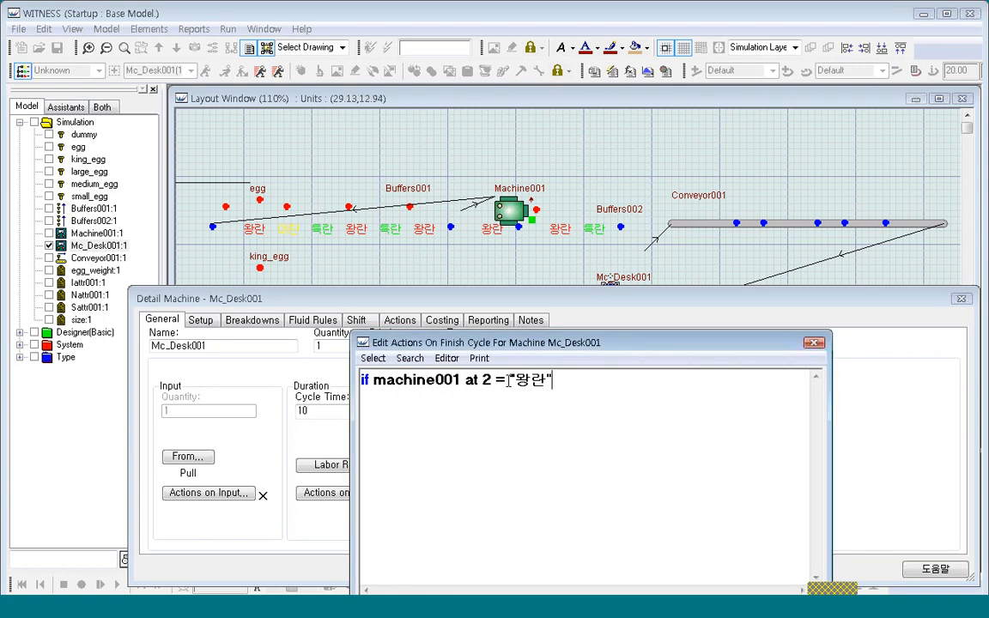
pyautogui.moveTo(490, 380); pyautogui.dragTo(498, 380)
pyautogui.write(':')
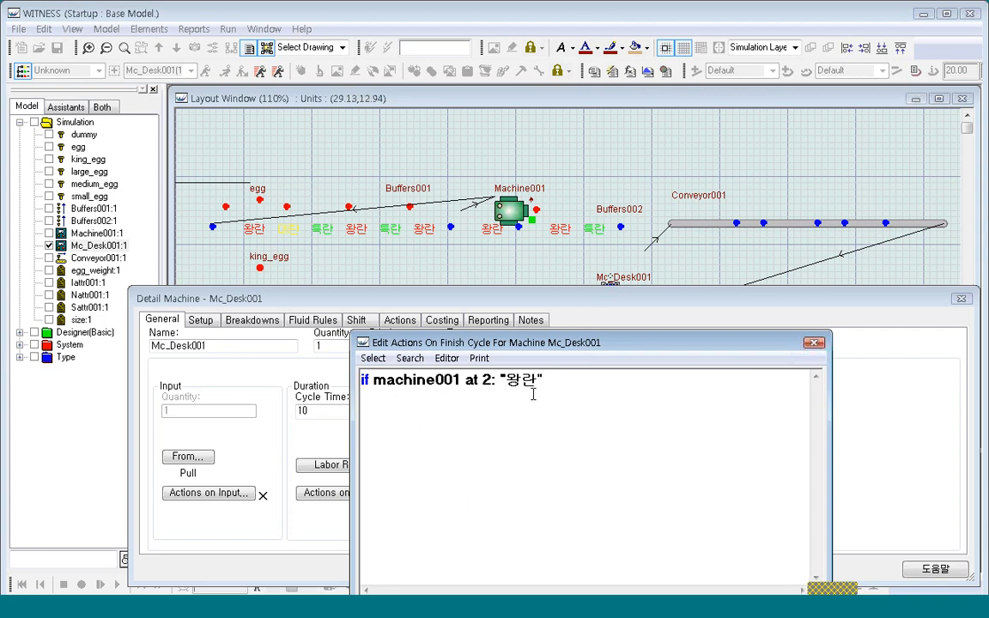
pyautogui.click(492, 381)
pyautogui.write('desc')
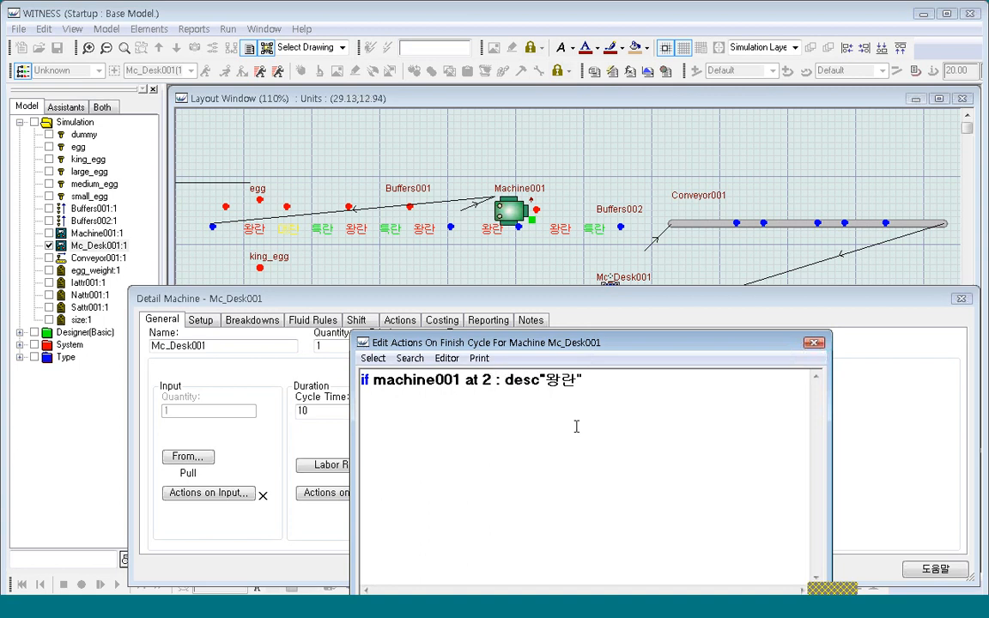
pyautogui.write(' =')
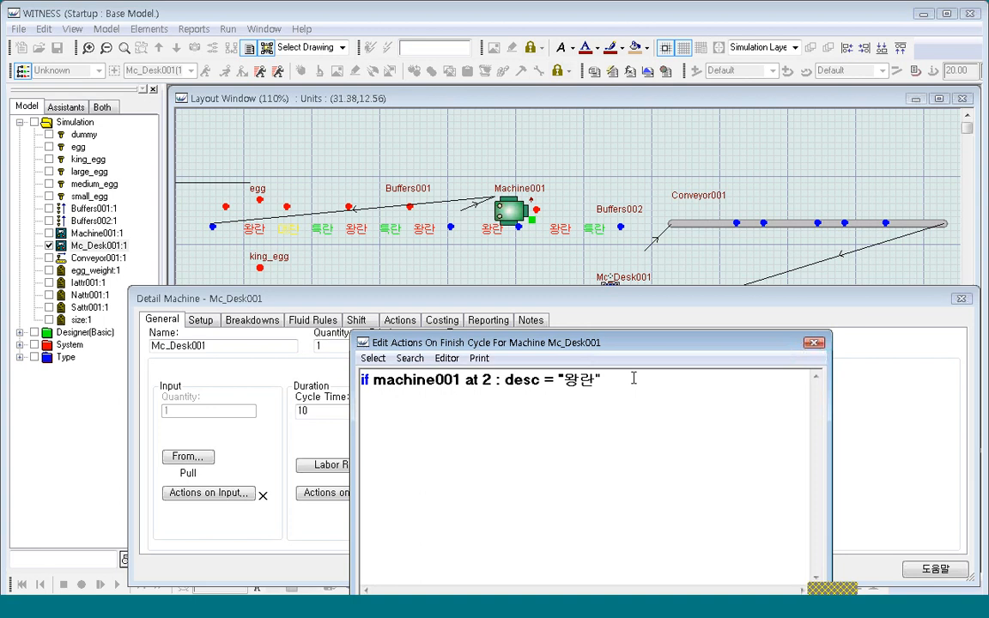
# Step: Begin an indented action line under the condition with machine001
pyautogui.write('ㅡㅁ초')
pyautogui.press('BackSpace')
pyautogui.press('BackSpace')
pyautogui.press('BackSpace')
pyautogui.press('BackSpace')
pyautogui.write('machine001')
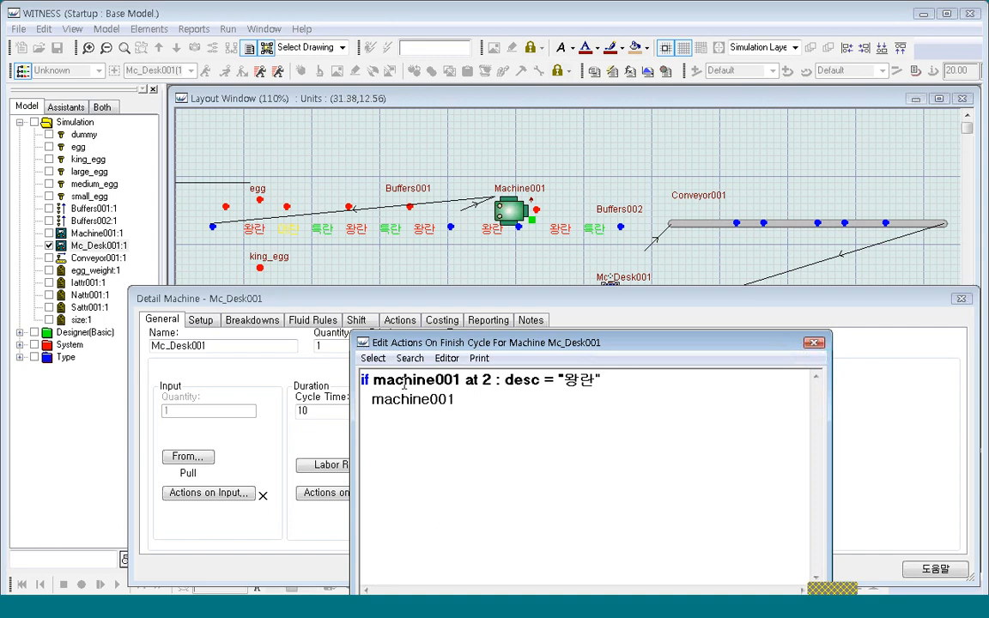
# Step: Replace machine001 with buffers002 in the if condition
pyautogui.moveTo(372, 380); pyautogui.dragTo(462, 380)
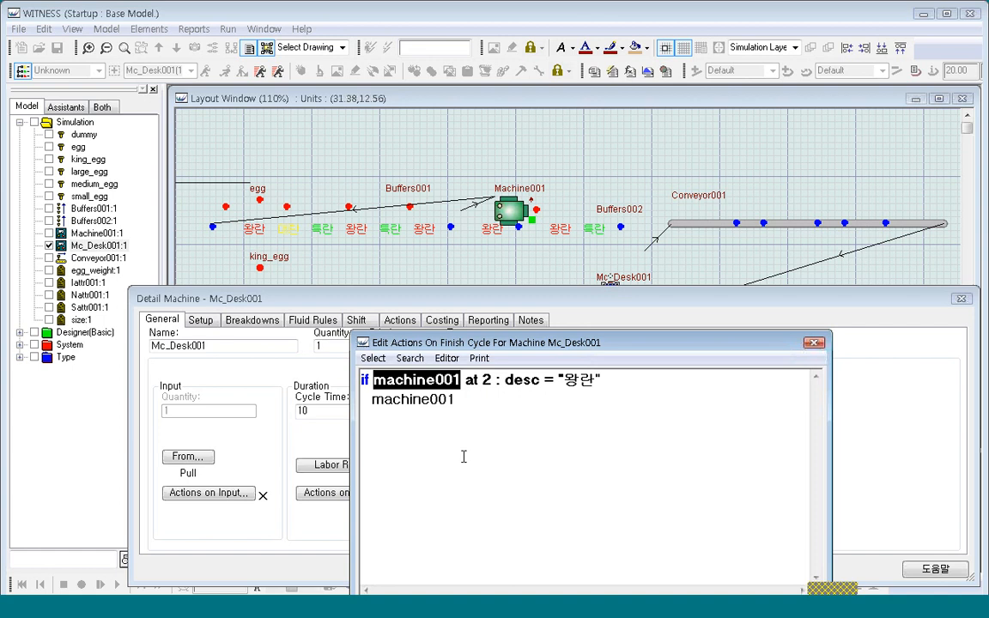
pyautogui.write('buffers00')
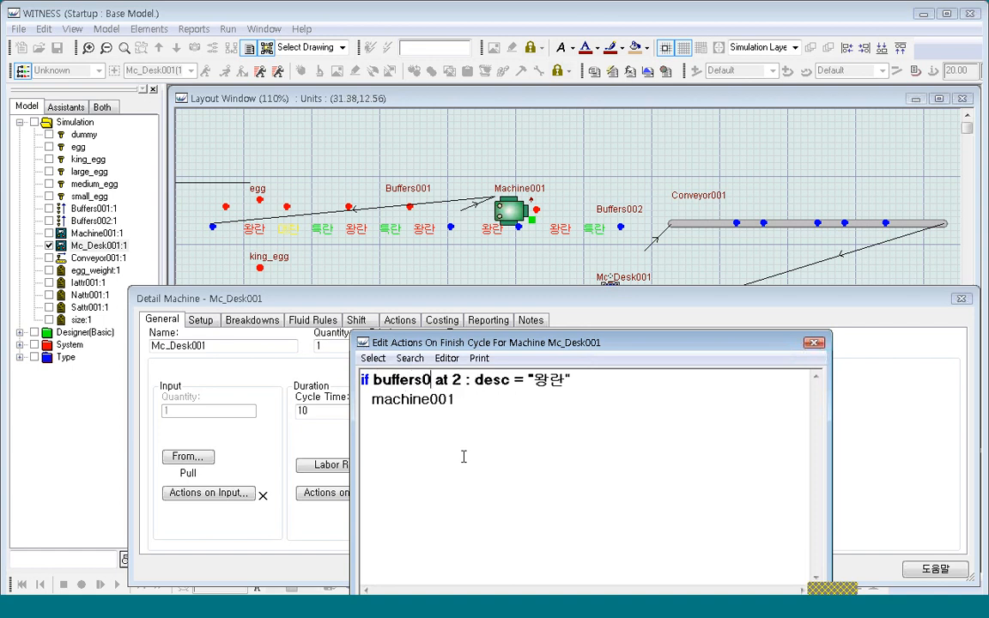
pyautogui.write('2')
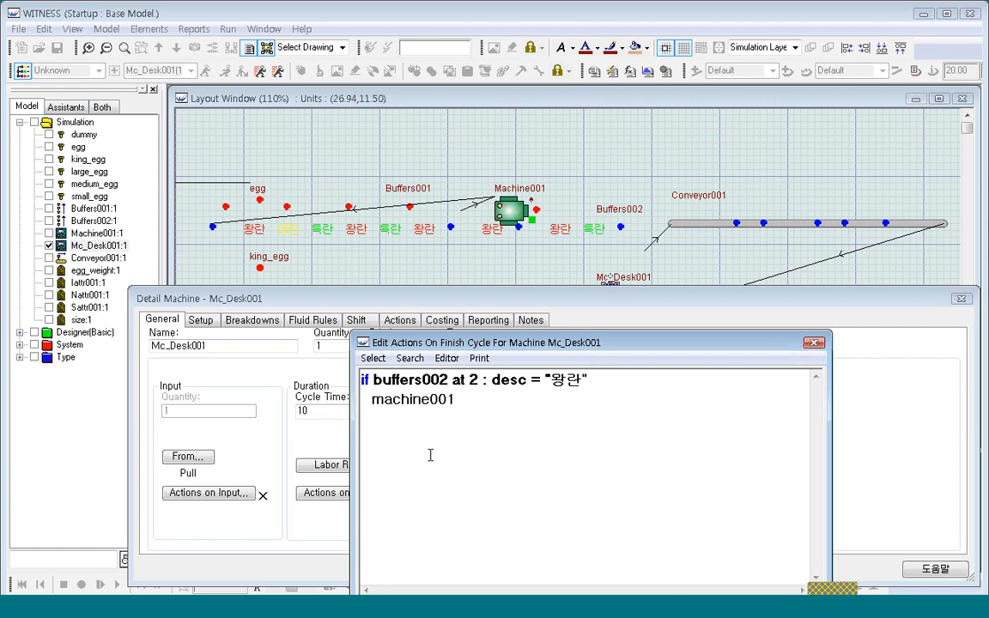
# Step: Make the action line buffers002 at 2 : desc = "검사", close the block with endif, and accept the actions and machine details
pyautogui.moveTo(373, 402); pyautogui.dragTo(455, 400)
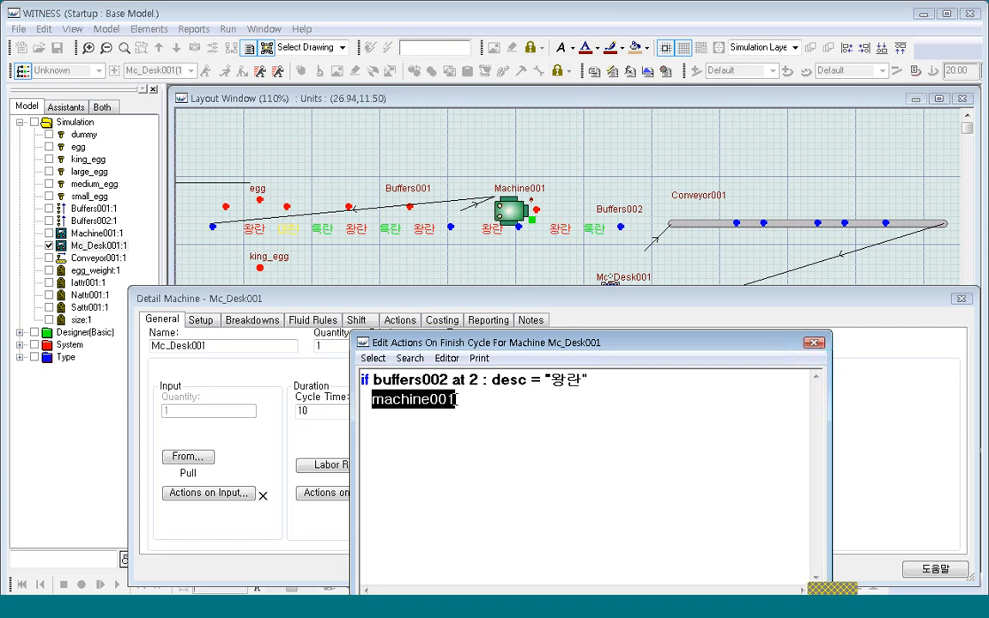
pyautogui.press('BackSpace')
pyautogui.write('buffers')
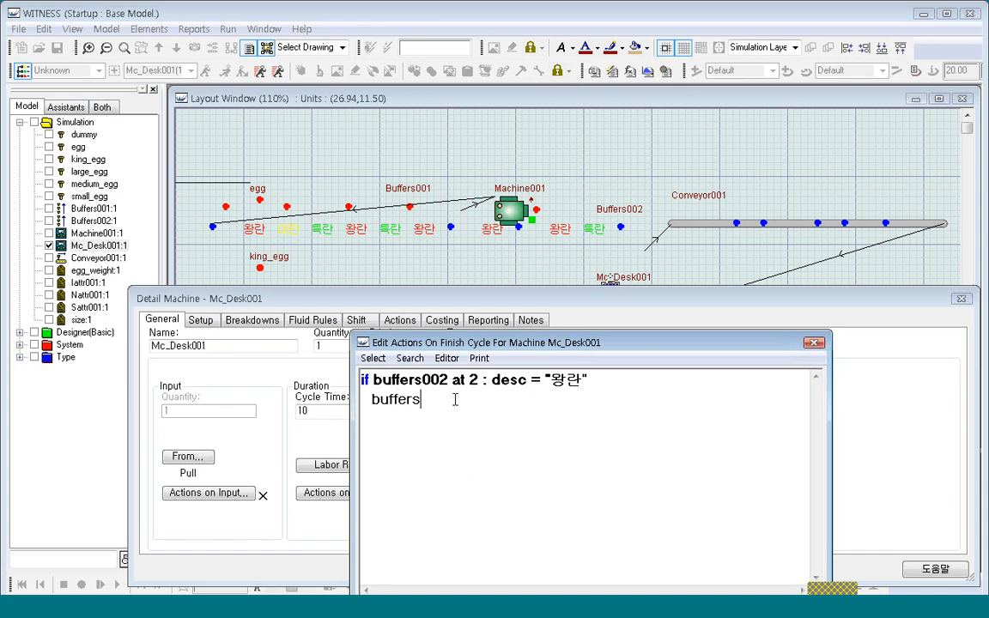
pyautogui.write('002 at 2 : desc = "검사')
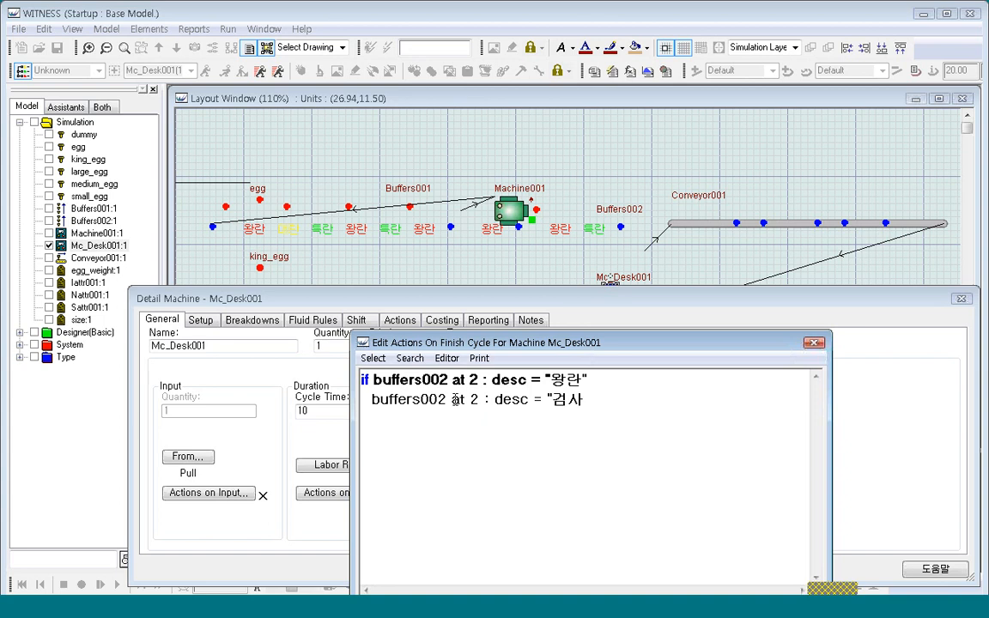
pyautogui.write('"')
pyautogui.press('Return')
pyautogui.write('endif')
pyautogui.moveTo(512, 342); pyautogui.dragTo(474, 192)
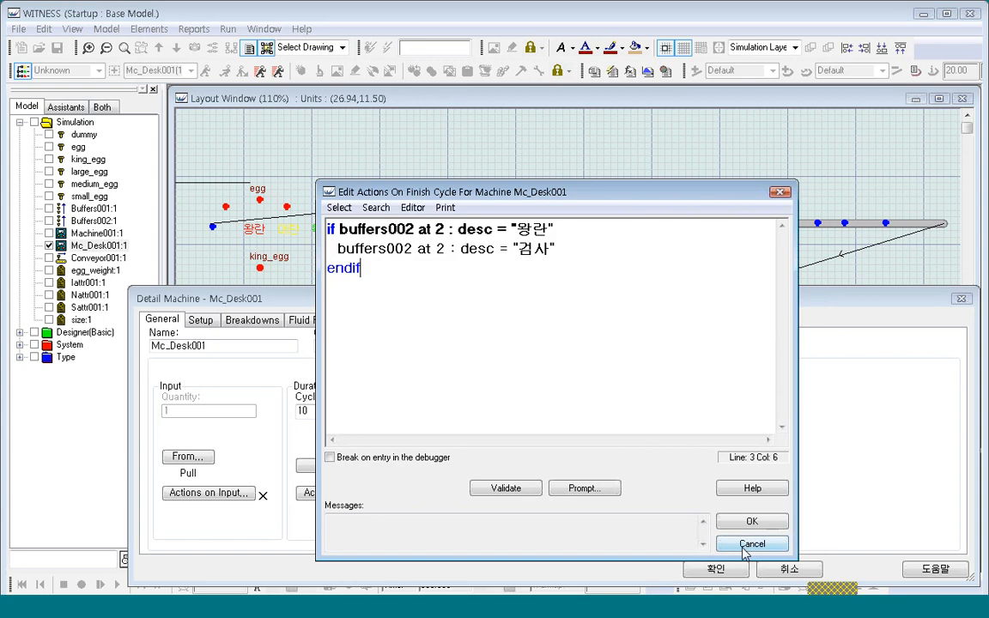
pyautogui.click(752, 522)
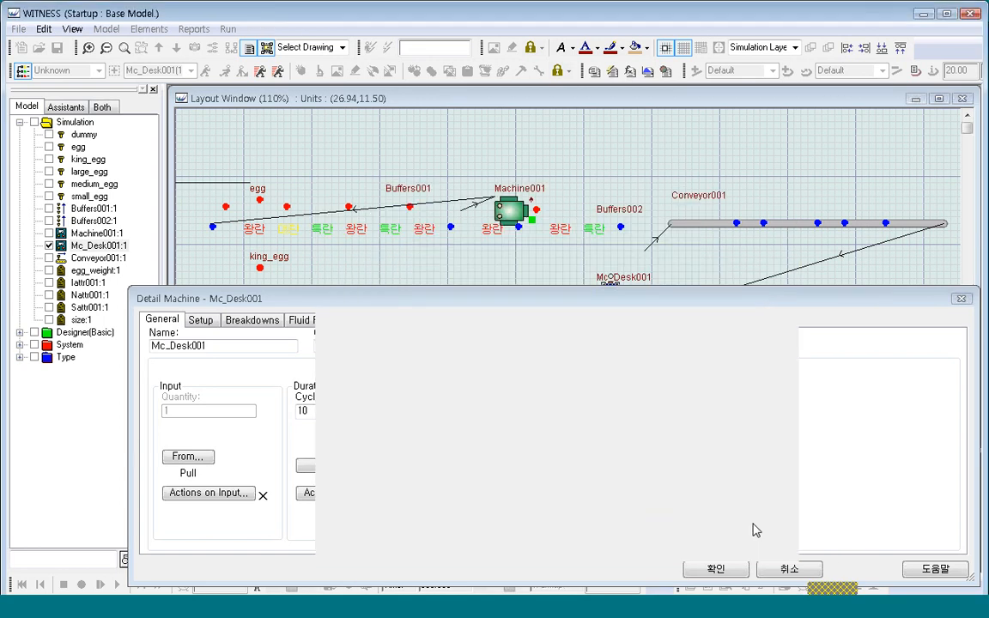
pyautogui.click(716, 570)
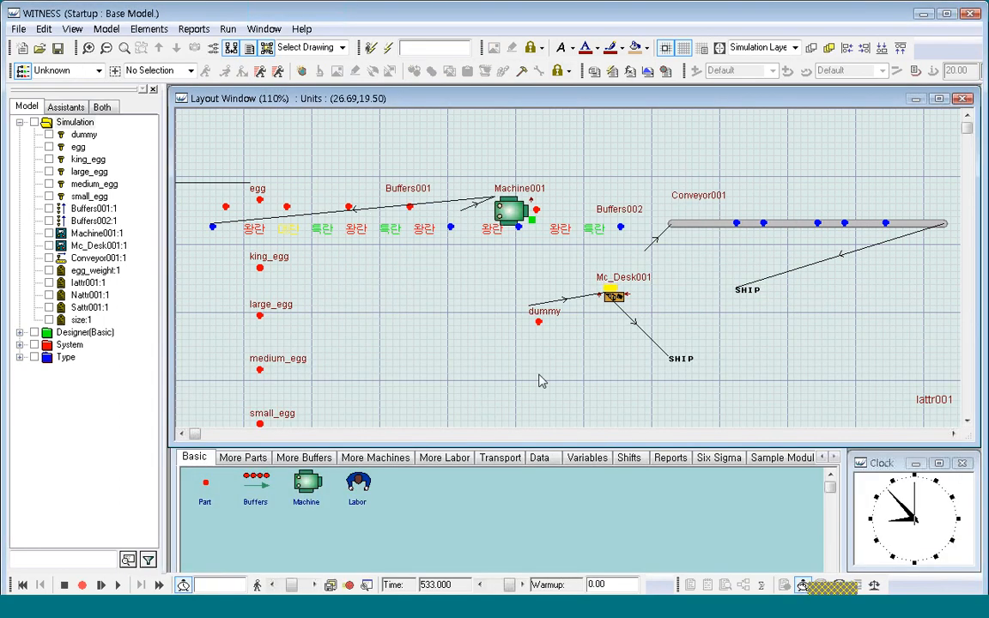
# Step: Reset the model to time zero, run the simulation, and dismiss the error message
pyautogui.click(22, 585)
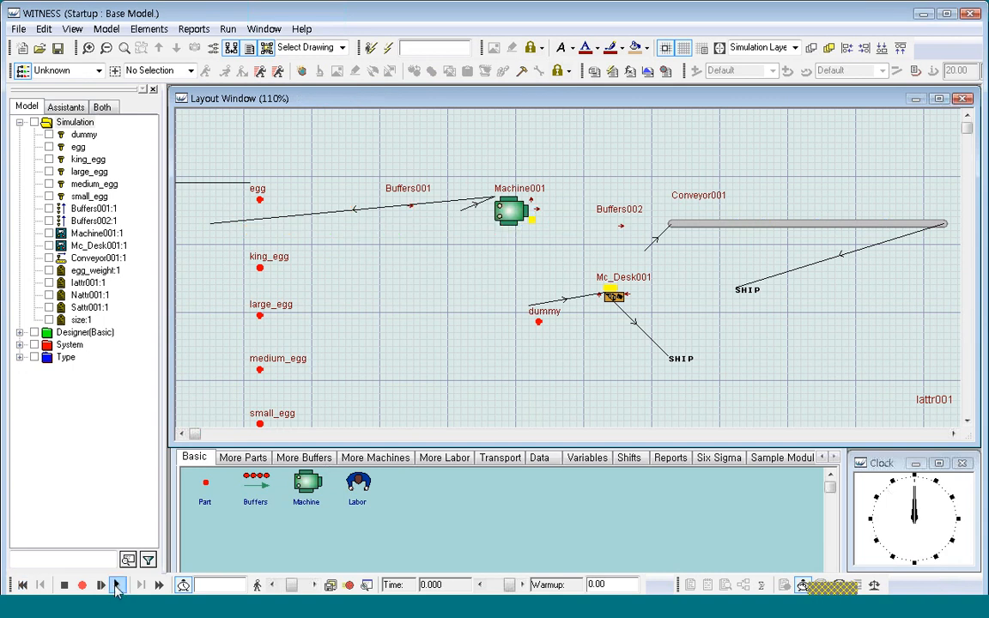
pyautogui.click(117, 585)
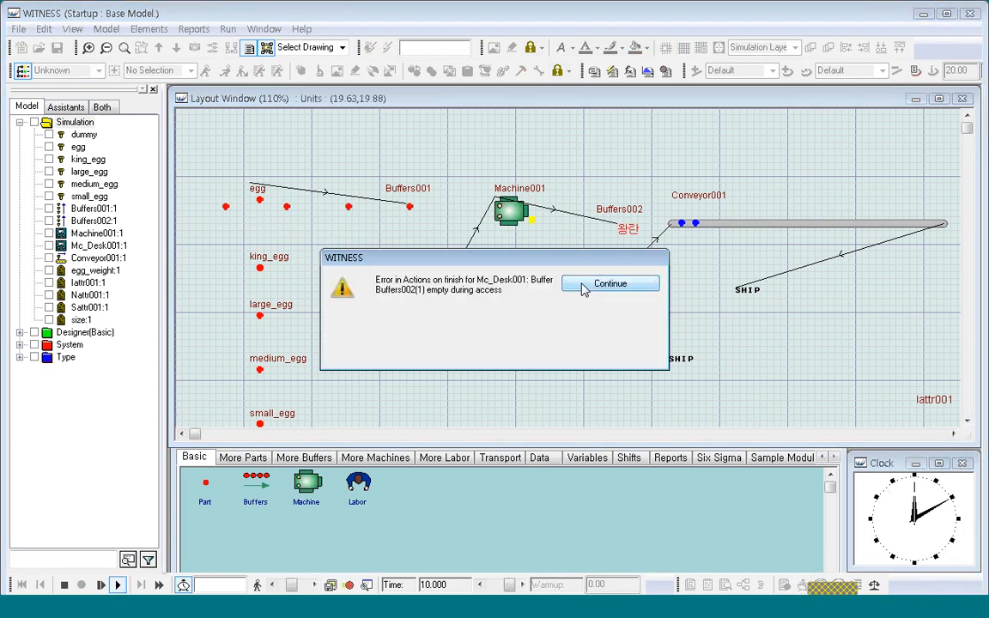
pyautogui.moveTo(552, 260); pyautogui.dragTo(549, 336)
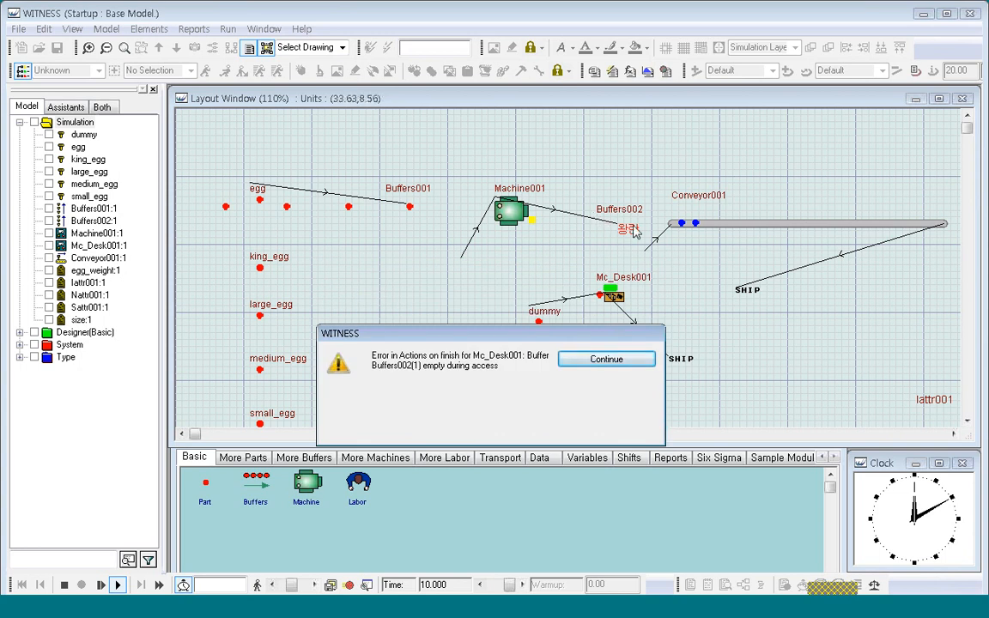
pyautogui.click(580, 361)
# Step: Add the outer condition if nparts(buffers002) > 2 above the existing IF block in Mc_Desk001's finish actions
pyautogui.doubleClick(613, 296)
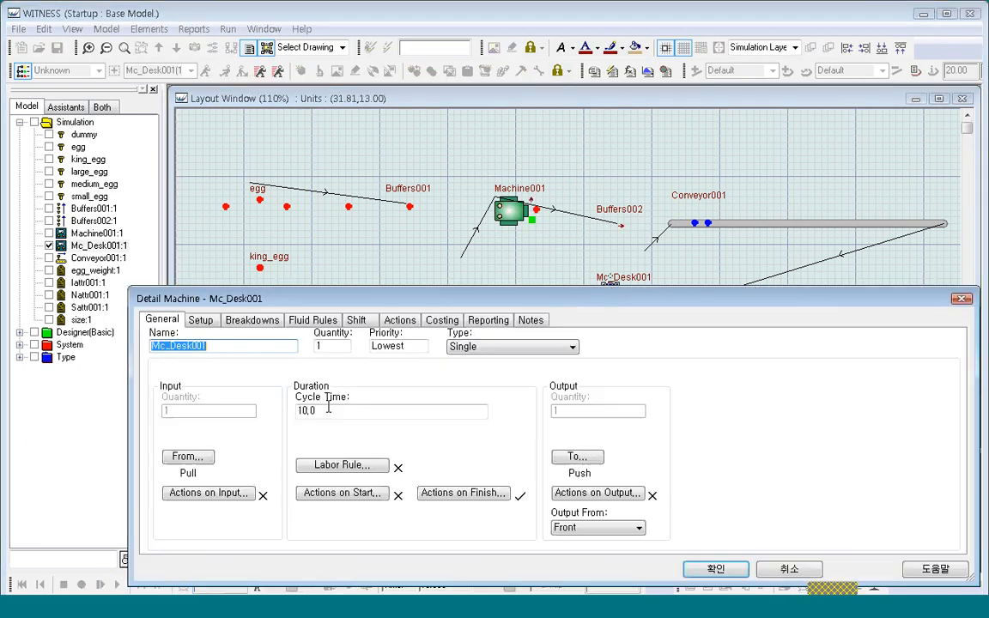
pyautogui.click(482, 496)
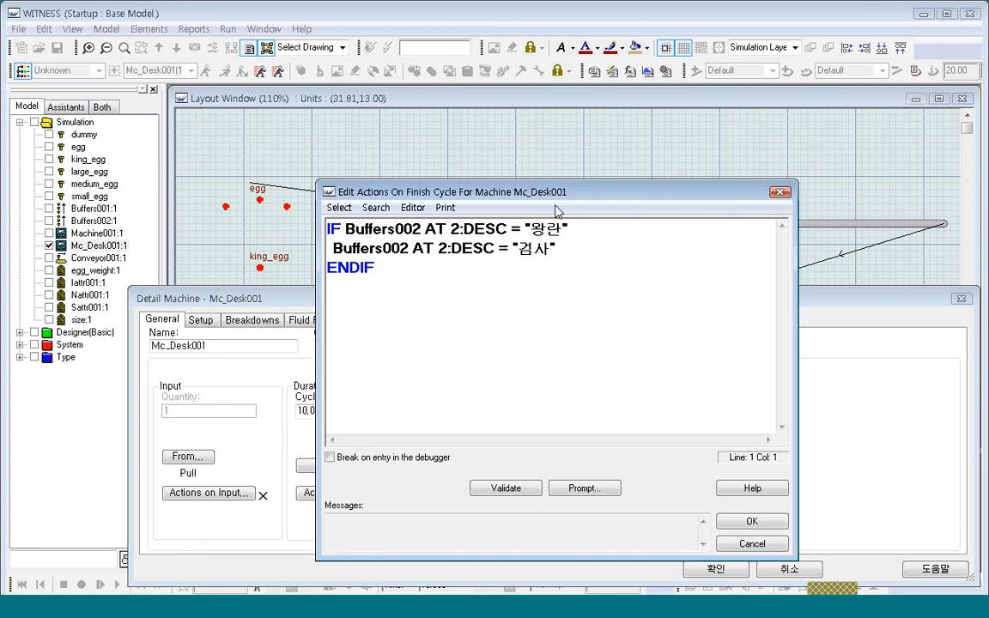
pyautogui.moveTo(559, 191); pyautogui.dragTo(565, 349)
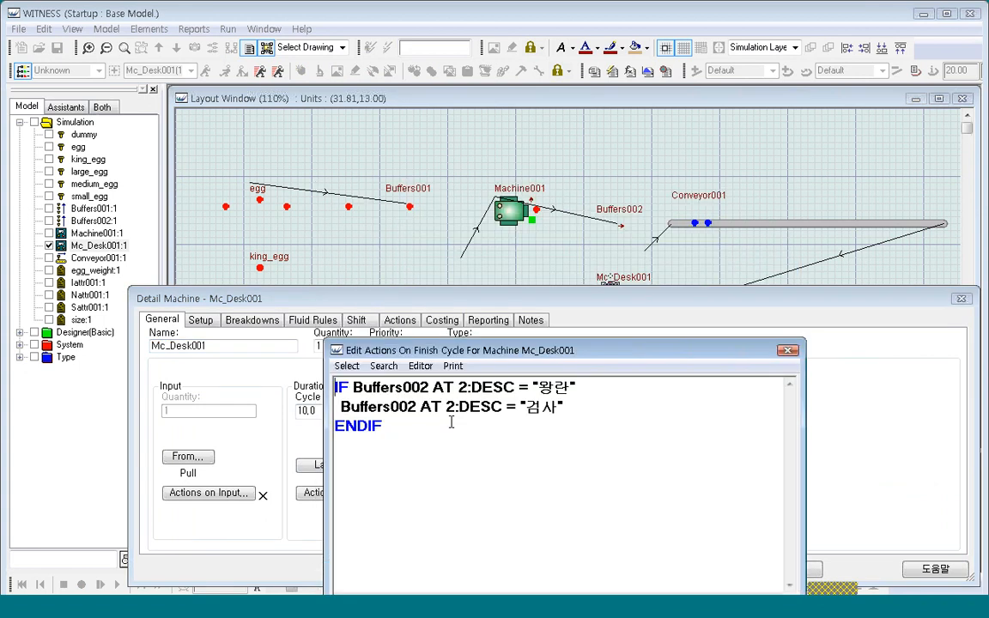
pyautogui.click(353, 389)
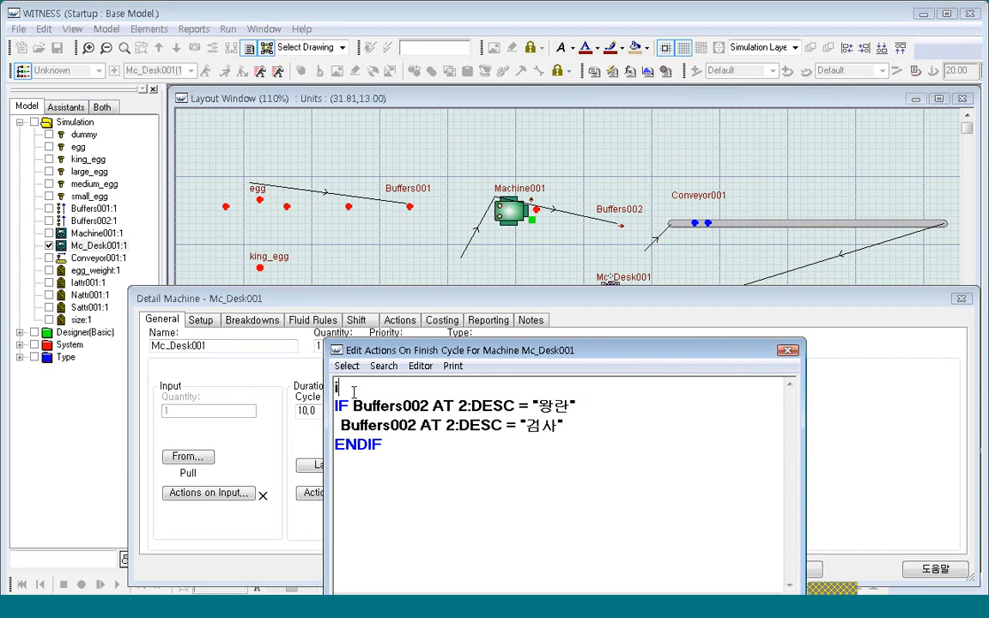
pyautogui.write('if nparts')
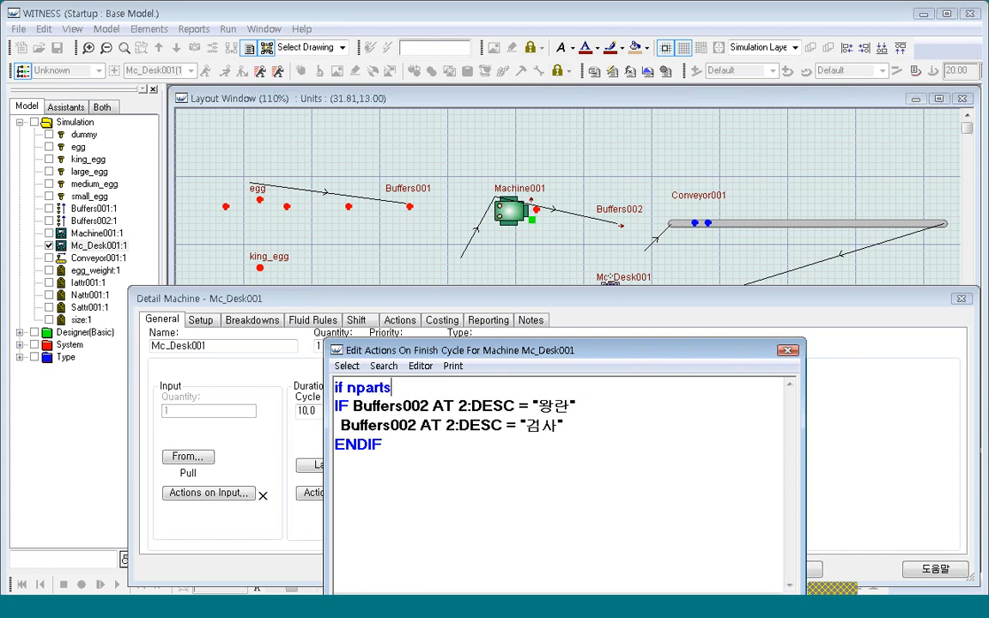
pyautogui.write('(buffers0')
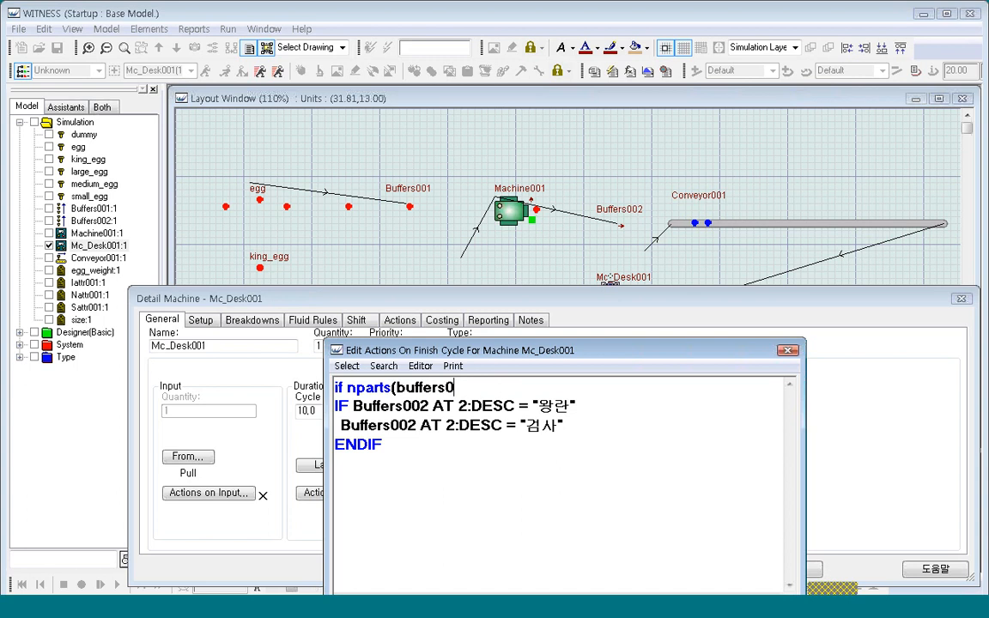
pyautogui.write('02) > 2 ')
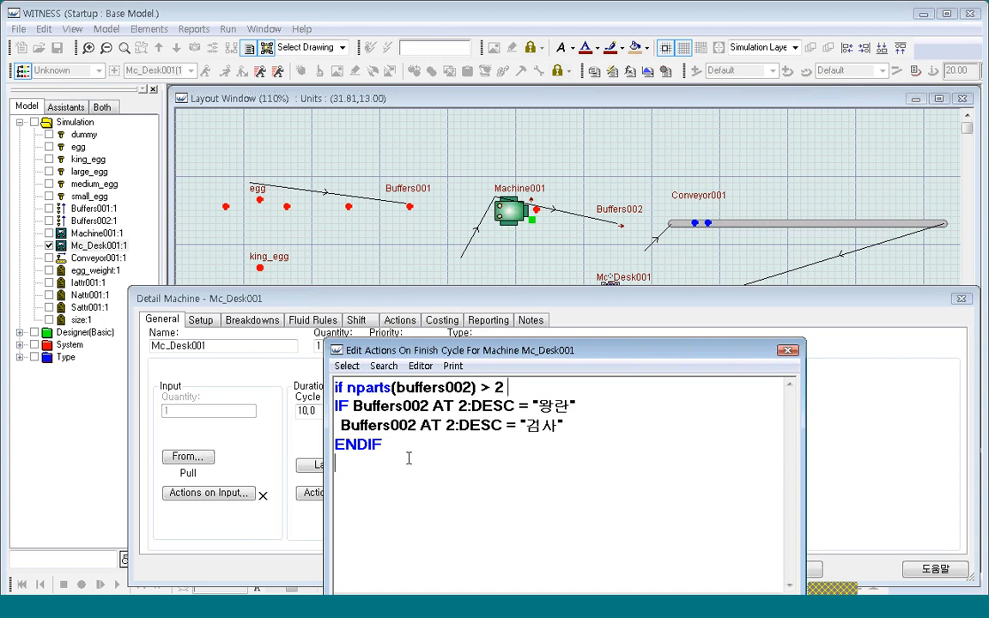
# Step: Close the outer condition with a second endif and accept the finish actions and machine details
pyautogui.write('endif')
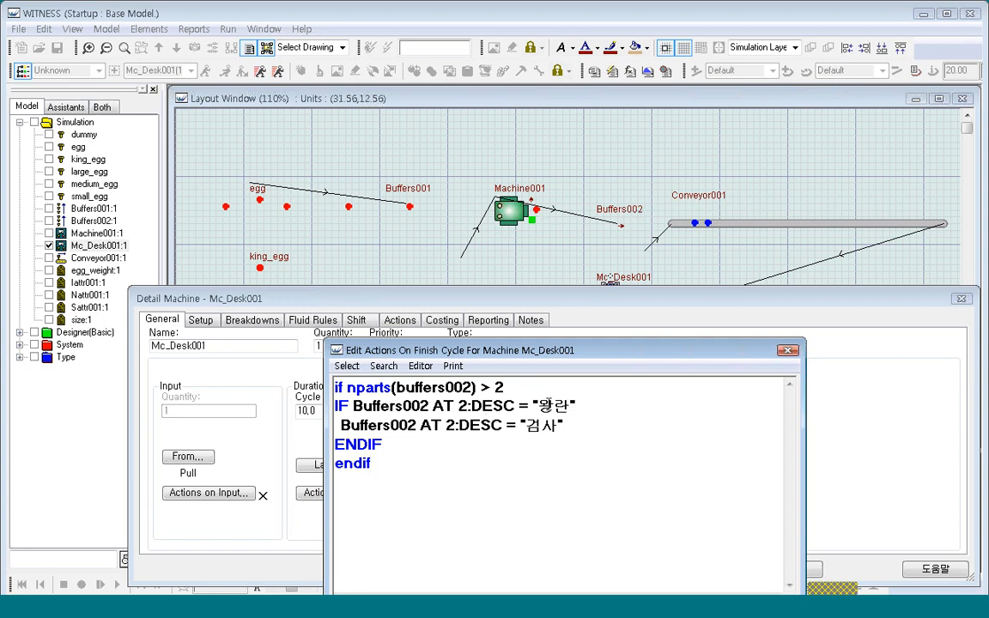
pyautogui.moveTo(540, 407); pyautogui.dragTo(559, 425)
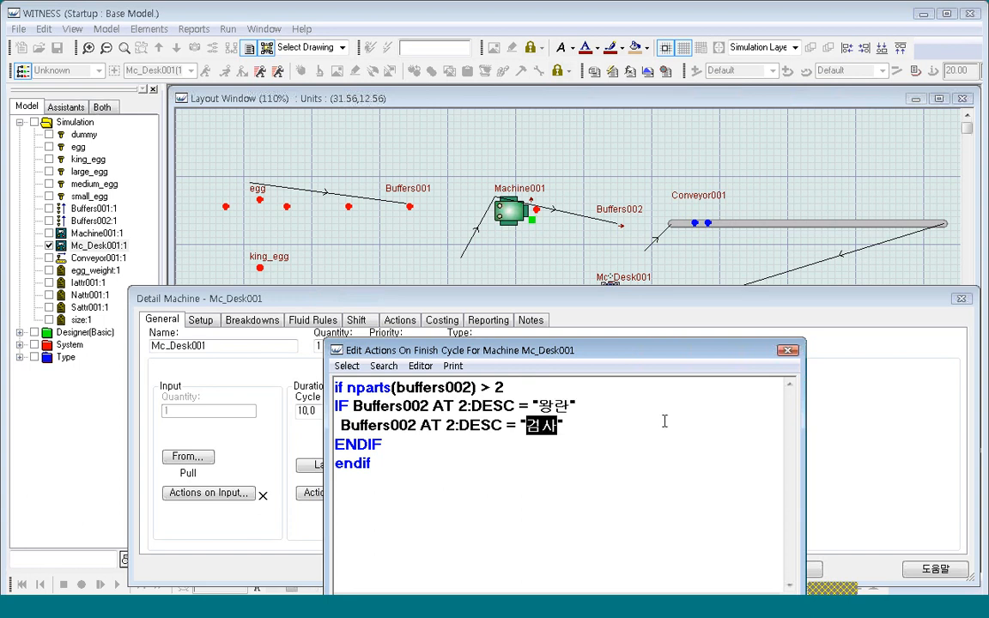
pyautogui.click(553, 451)
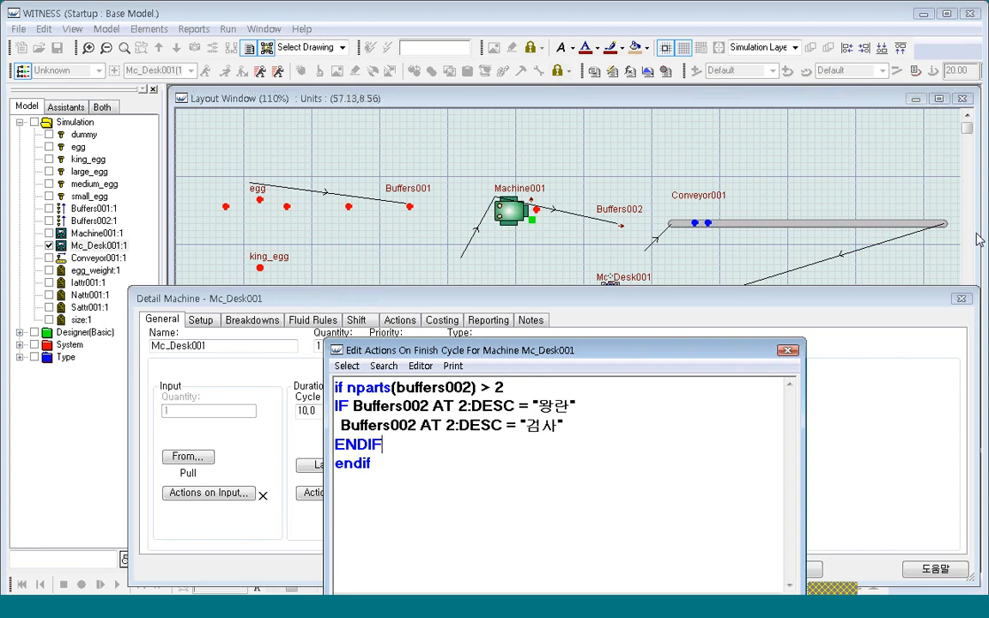
pyautogui.moveTo(655, 350); pyautogui.dragTo(669, 198)
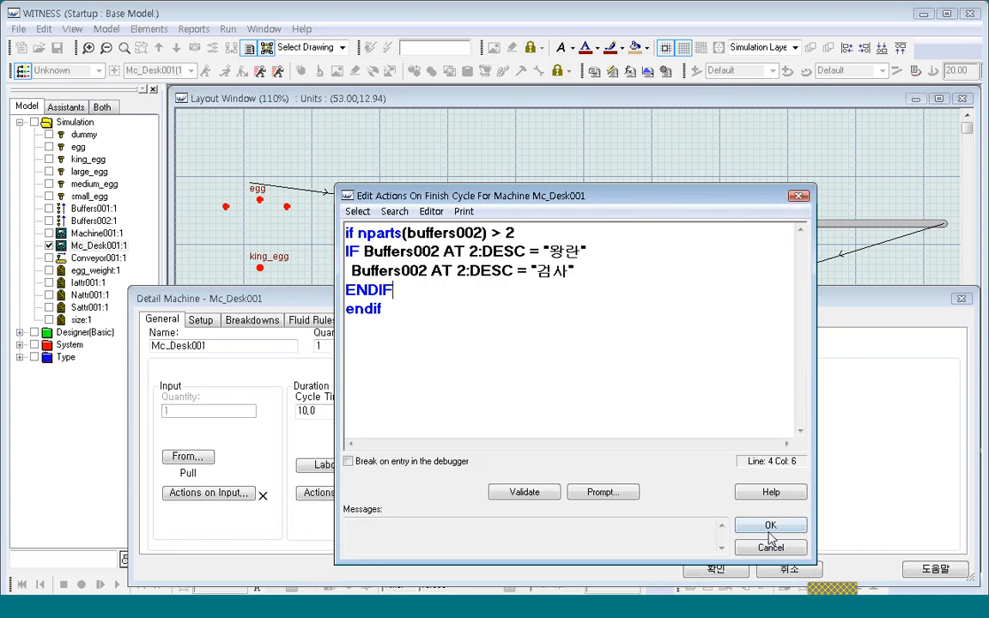
pyautogui.click(771, 529)
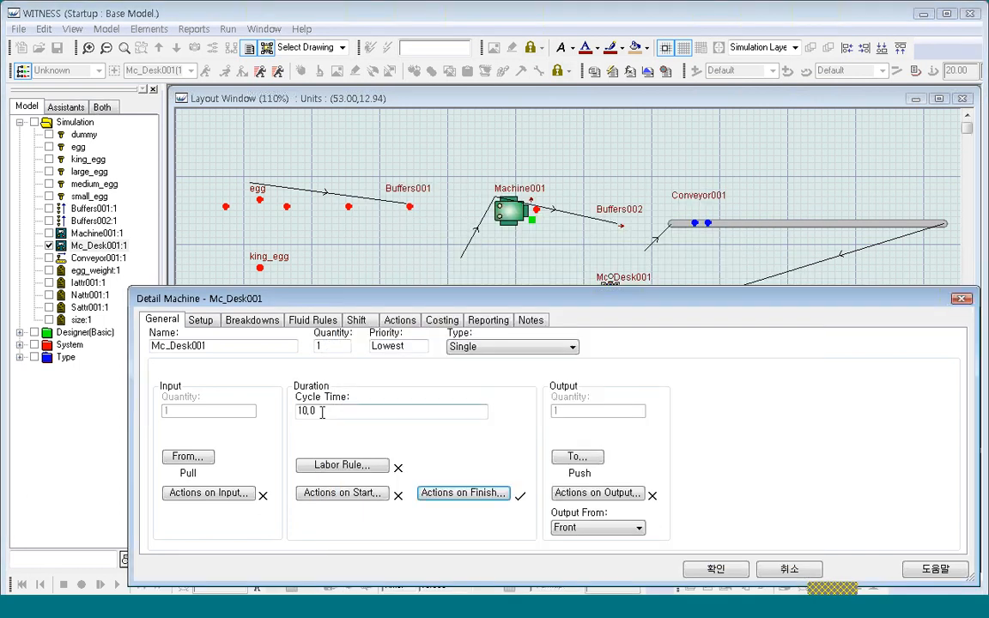
pyautogui.click(716, 570)
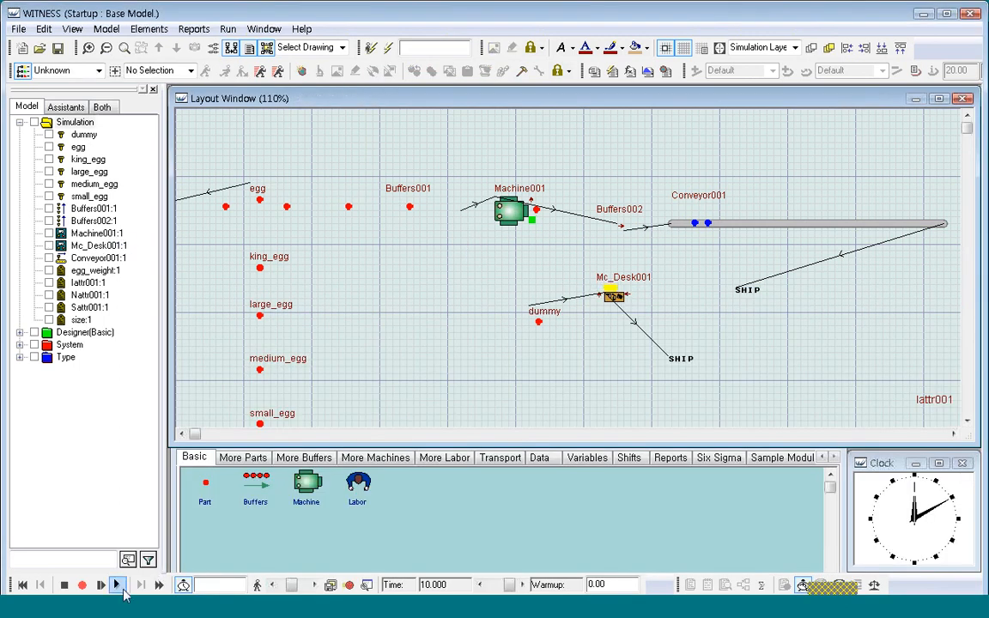
# Step: Run the simulation to check the egg labels in Buffers002, and stop it
pyautogui.click(121, 588)
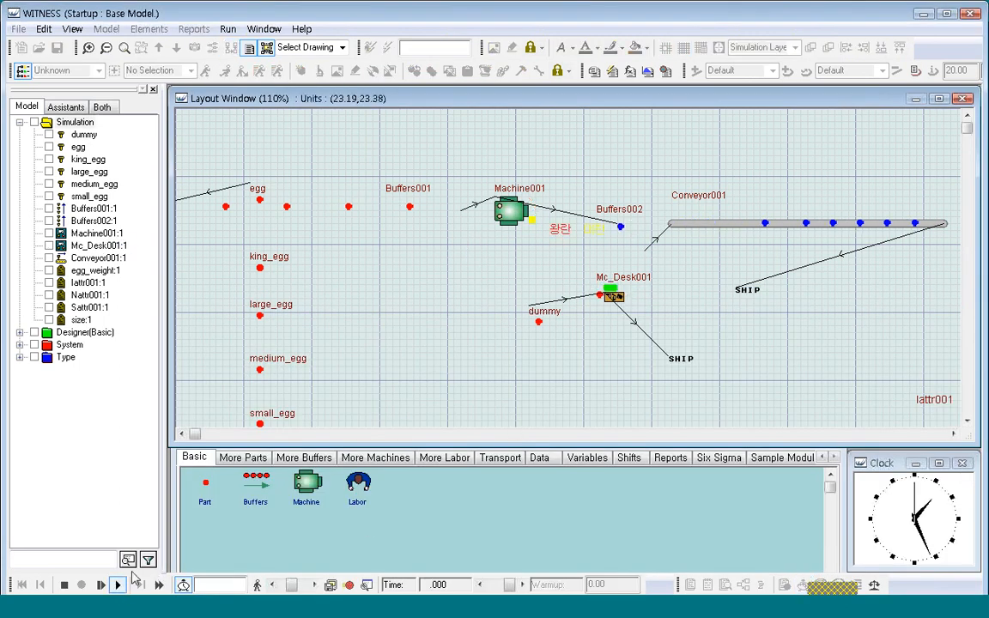
pyautogui.click(64, 585)
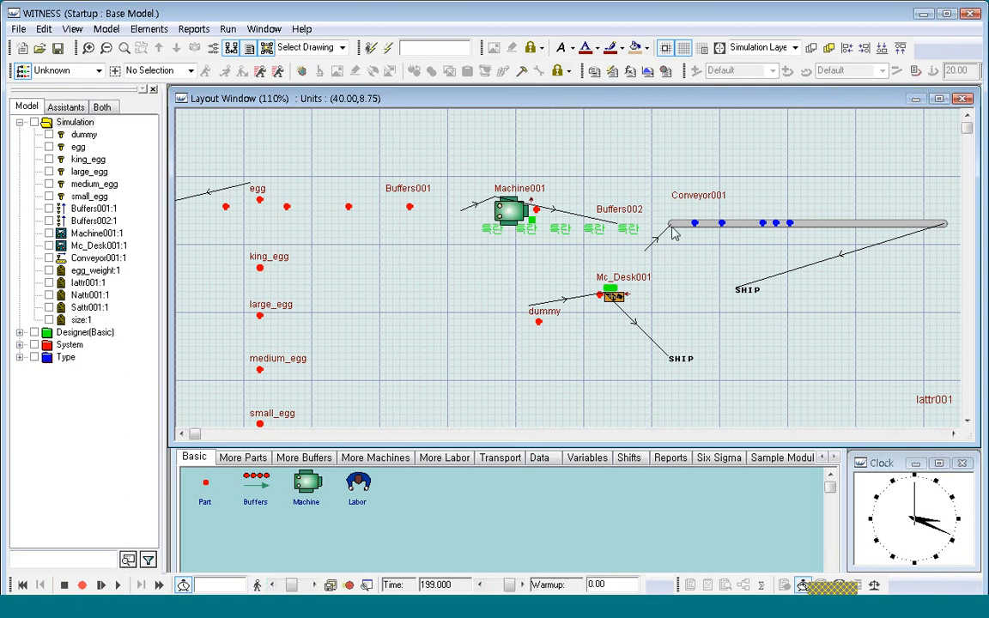
# Step: Set the display size of Conveyor001's path to 4 and update its graphics
pyautogui.click(773, 226)
pyautogui.rightClick(773, 228)
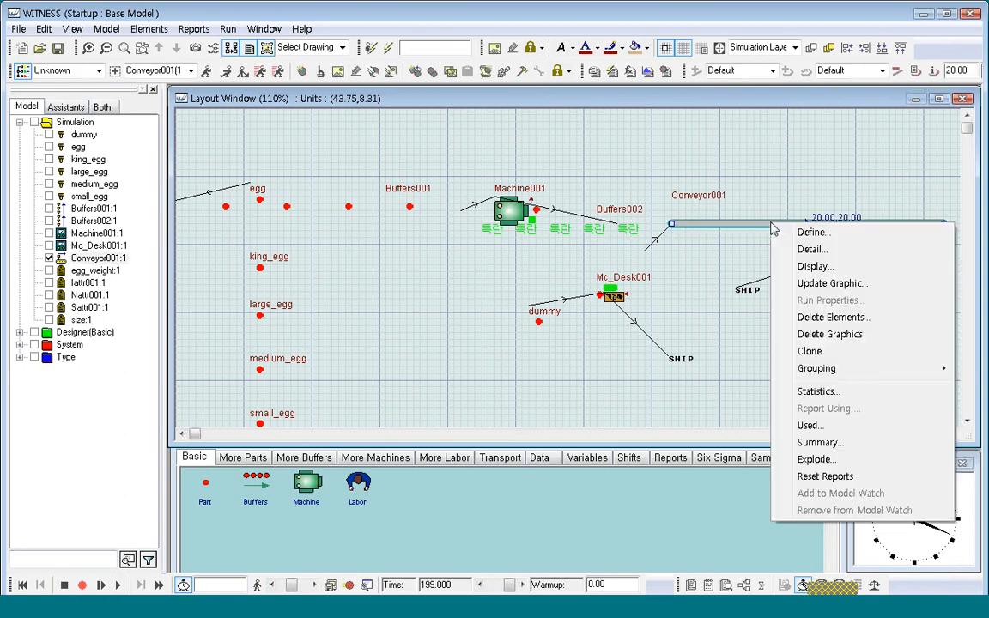
pyautogui.click(815, 266)
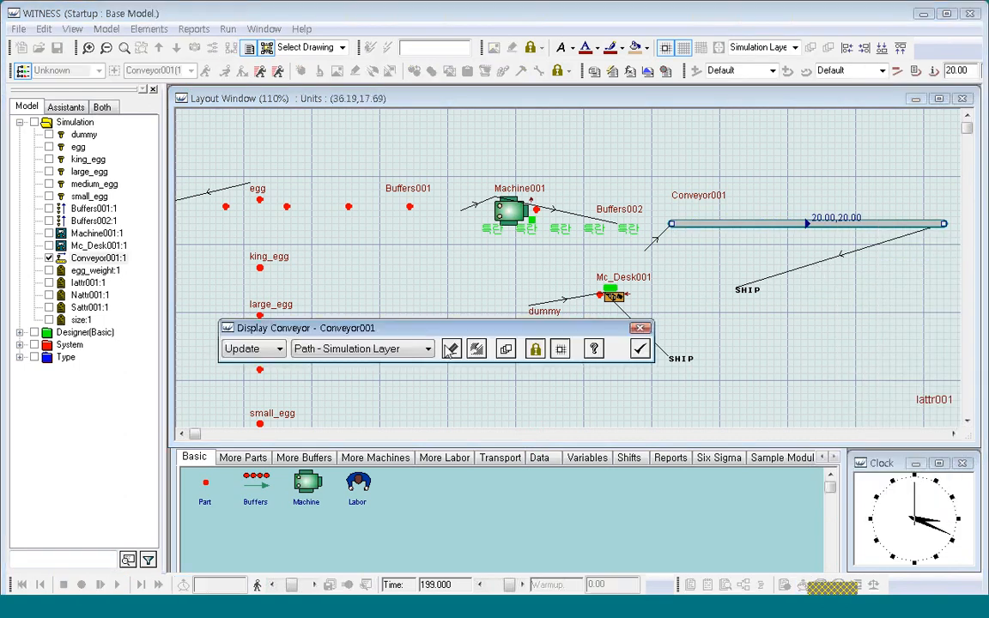
pyautogui.click(449, 352)
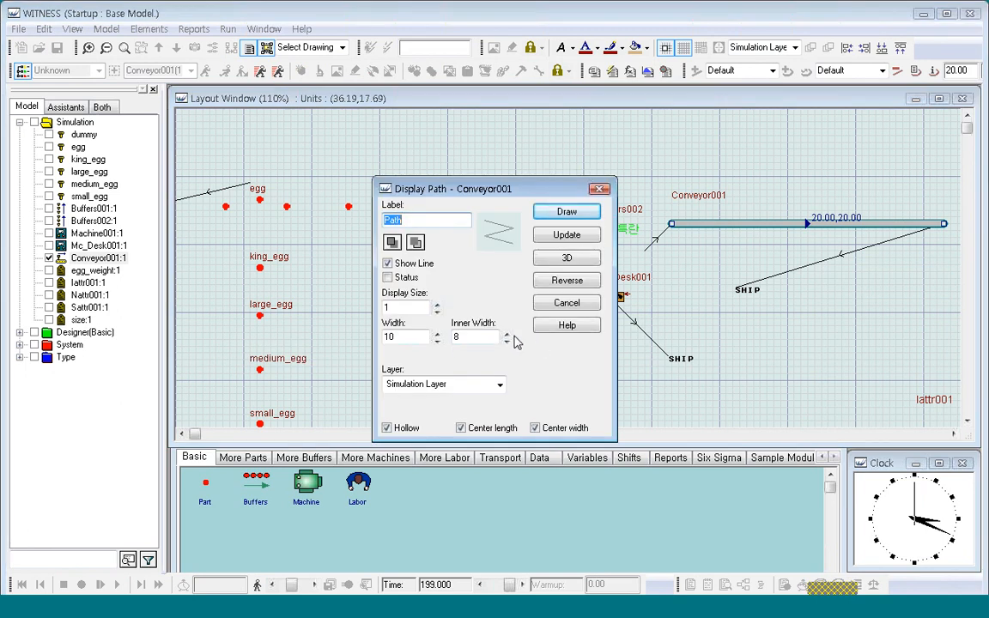
pyautogui.click(436, 304)
pyautogui.click(436, 304)
pyautogui.click(437, 304)
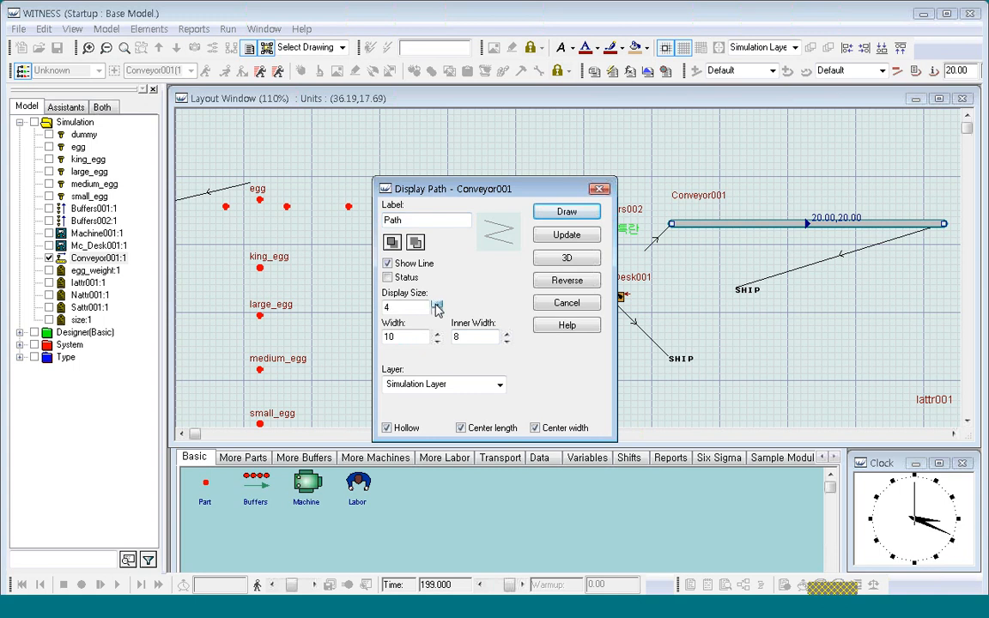
pyautogui.click(568, 235)
pyautogui.click(640, 348)
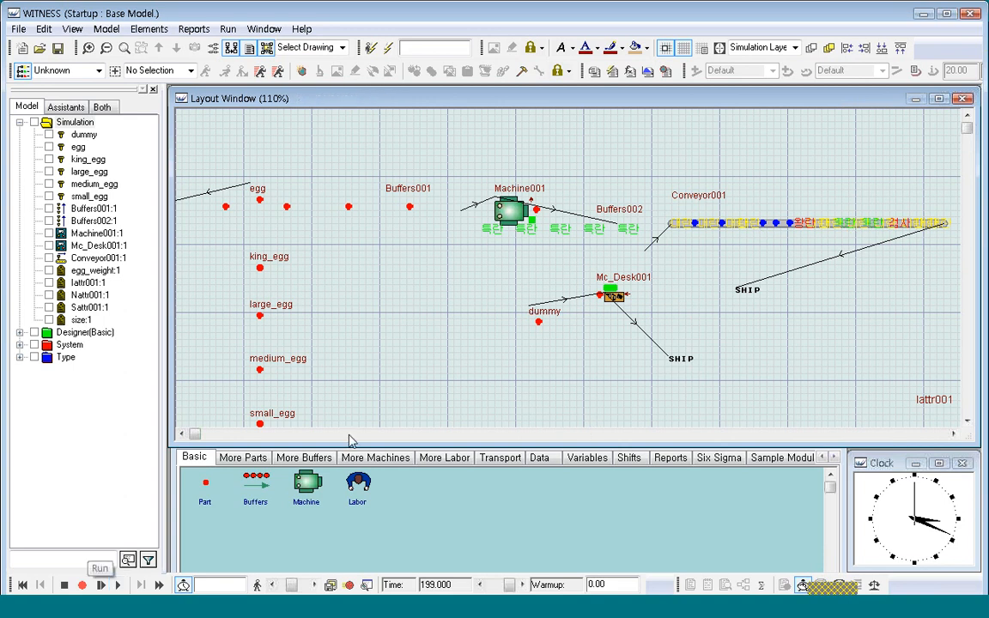
# Step: Set the display size of Conveyor001's path to 7, update it, and run the simulation briefly to check the conveyor
pyautogui.click(734, 226)
pyautogui.rightClick(735, 228)
pyautogui.click(760, 265)
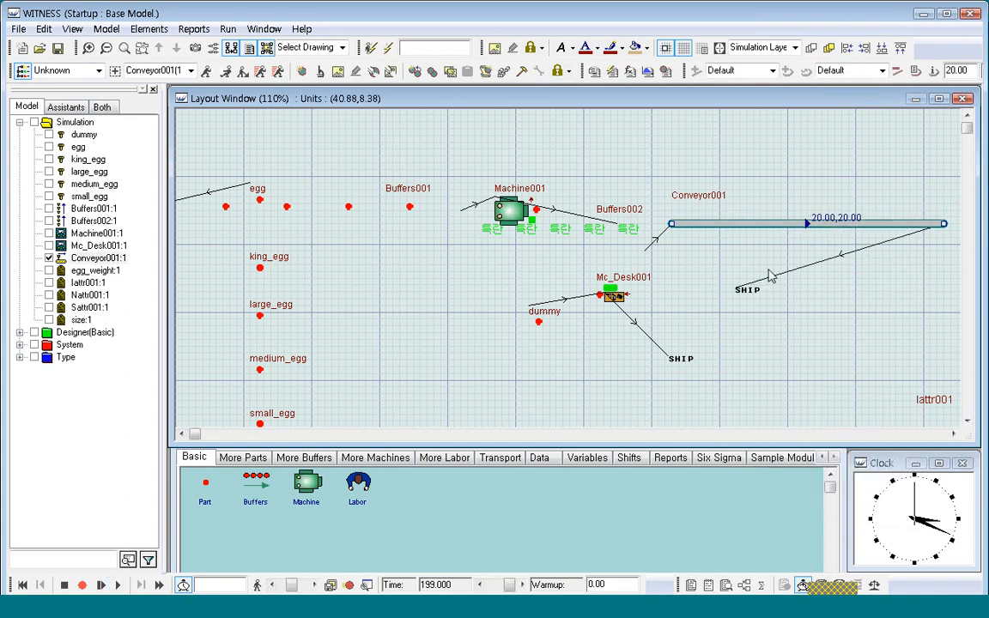
pyautogui.click(451, 350)
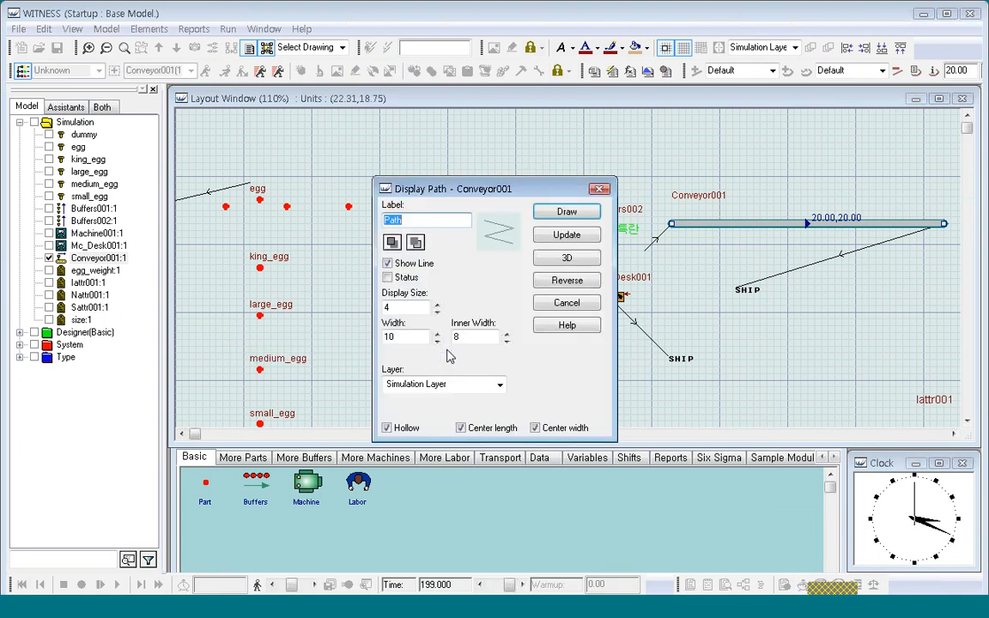
pyautogui.click(438, 305)
pyautogui.click(437, 305)
pyautogui.click(437, 305)
pyautogui.click(438, 305)
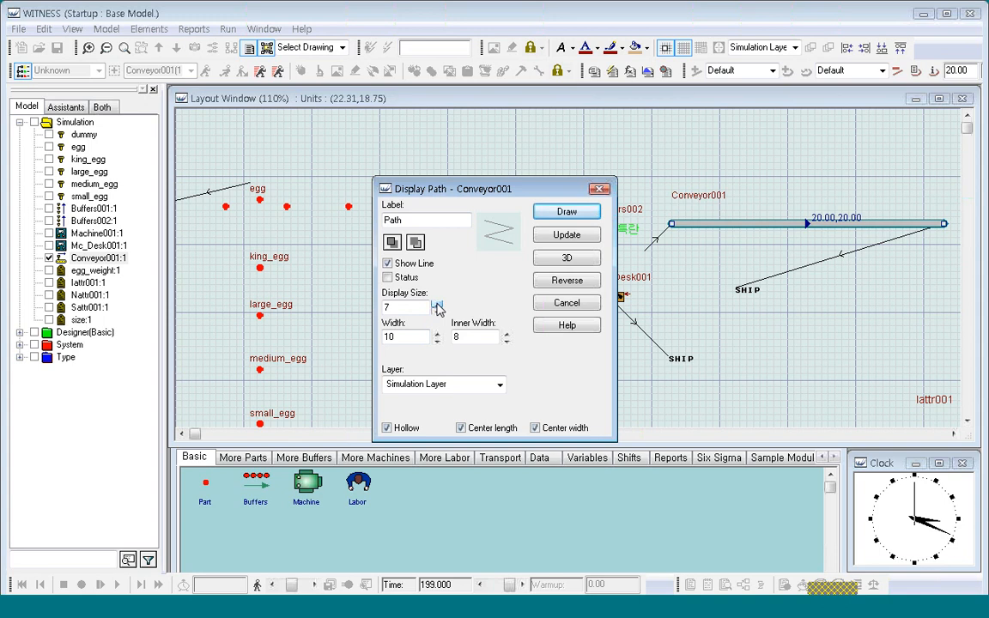
pyautogui.click(566, 236)
pyautogui.click(641, 348)
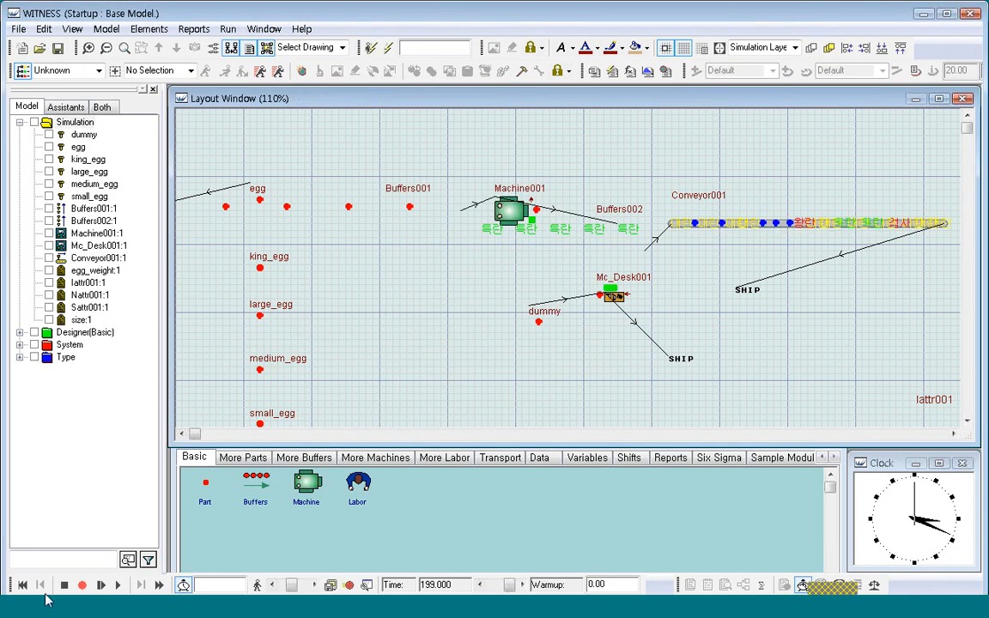
pyautogui.click(119, 587)
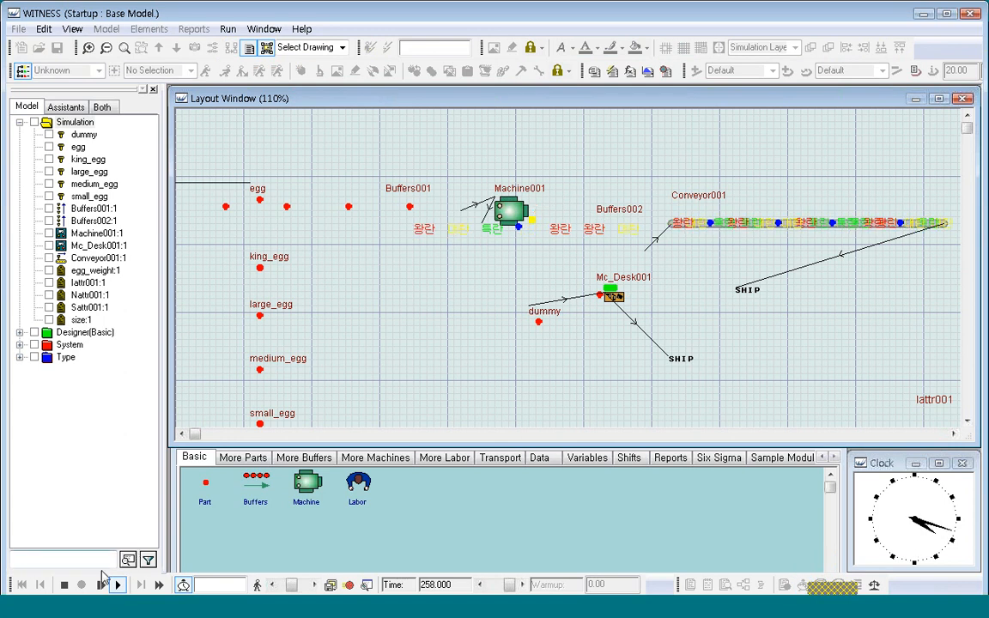
pyautogui.click(64, 586)
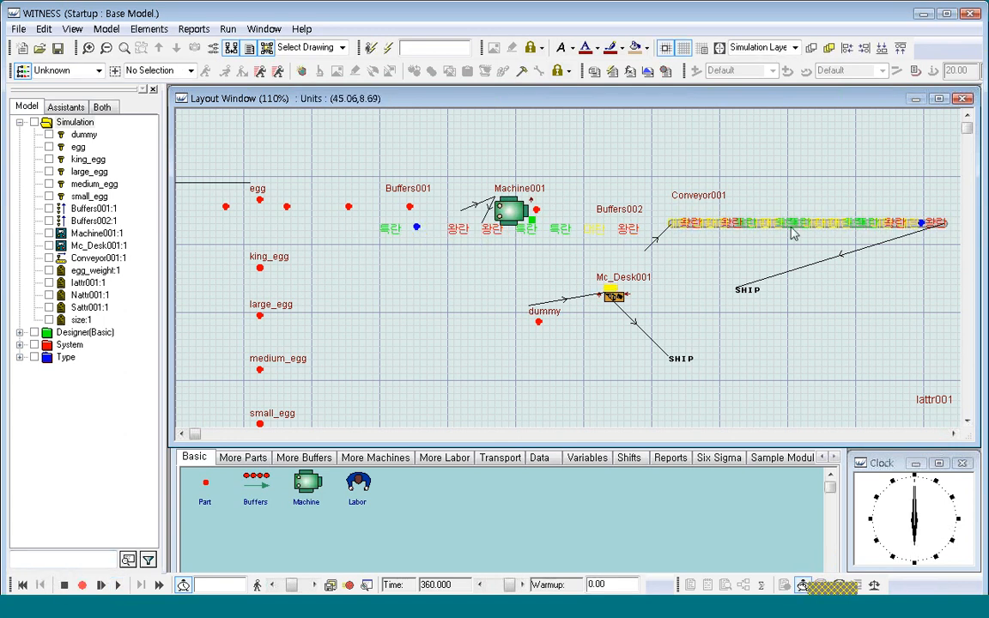
# Step: Stretch the exit end of Conveyor001's path outward to a length of 35.00 and deselect it
pyautogui.click(875, 224)
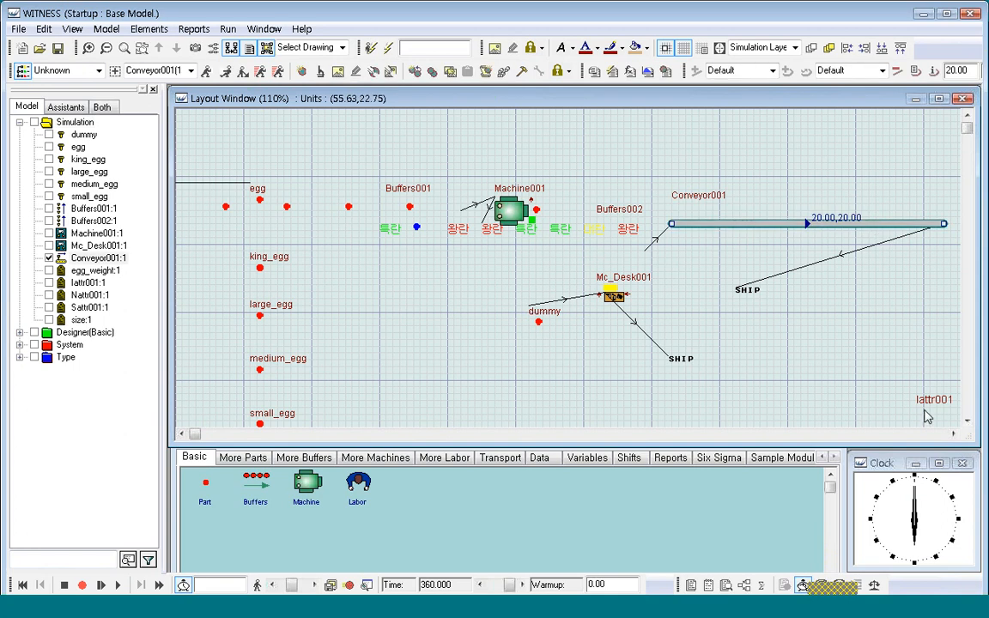
pyautogui.click(955, 435)
pyautogui.click(954, 434)
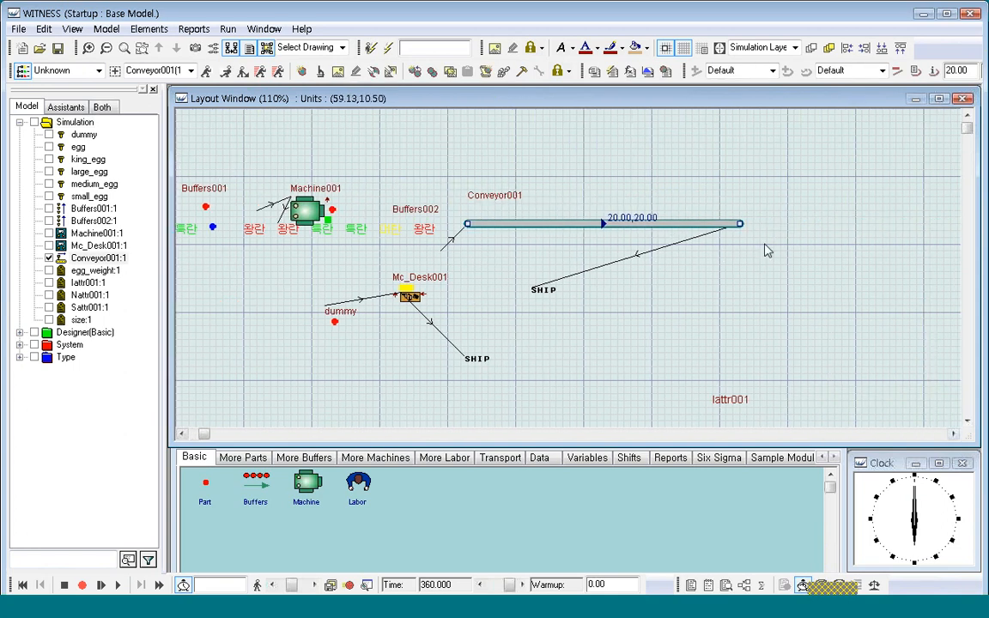
pyautogui.moveTo(867, 223); pyautogui.dragTo(946, 224)
pyautogui.click(733, 291)
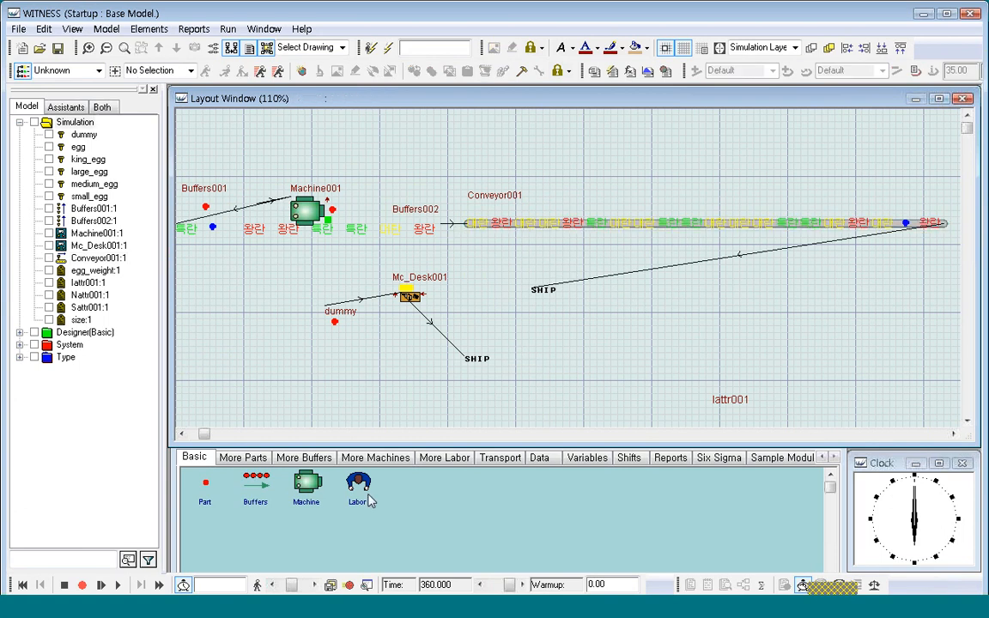
# Step: Run and stop the simulation twice to examine the egg labels, including 검사, travelling along the lengthened Conveyor001
pyautogui.click(119, 584)
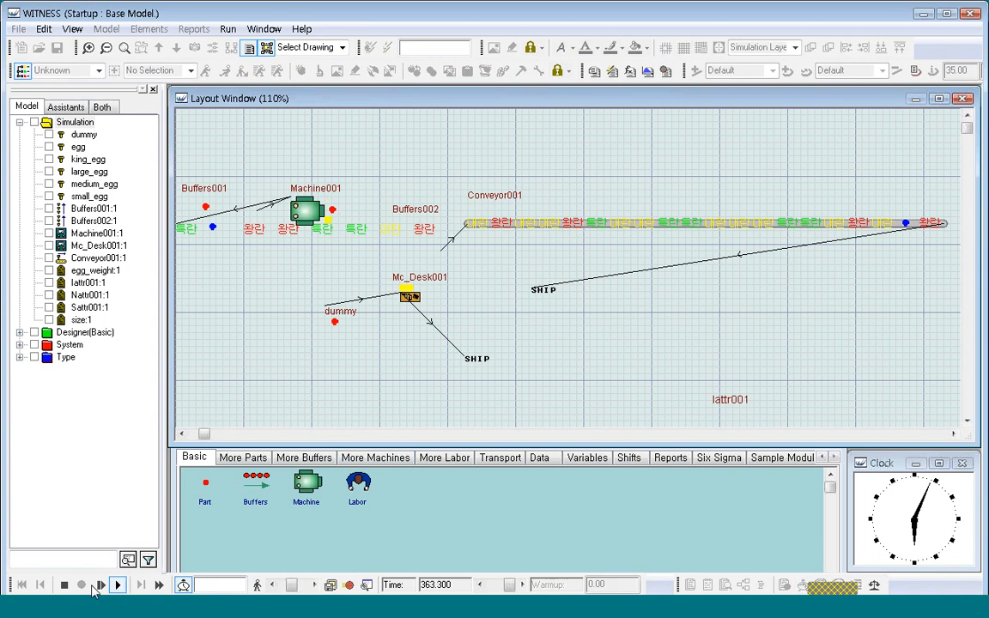
pyautogui.click(64, 585)
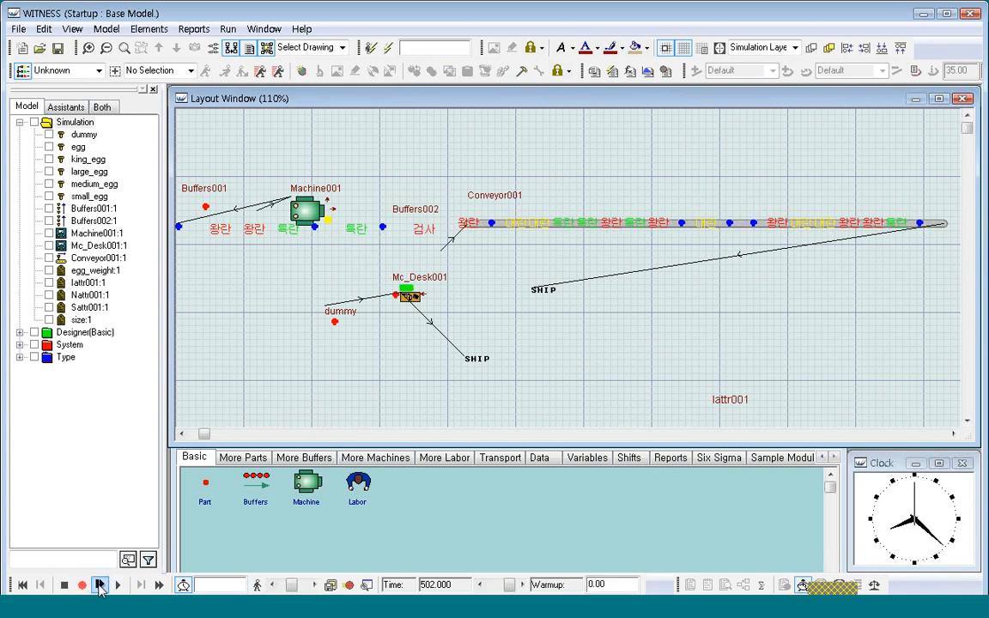
pyautogui.click(119, 585)
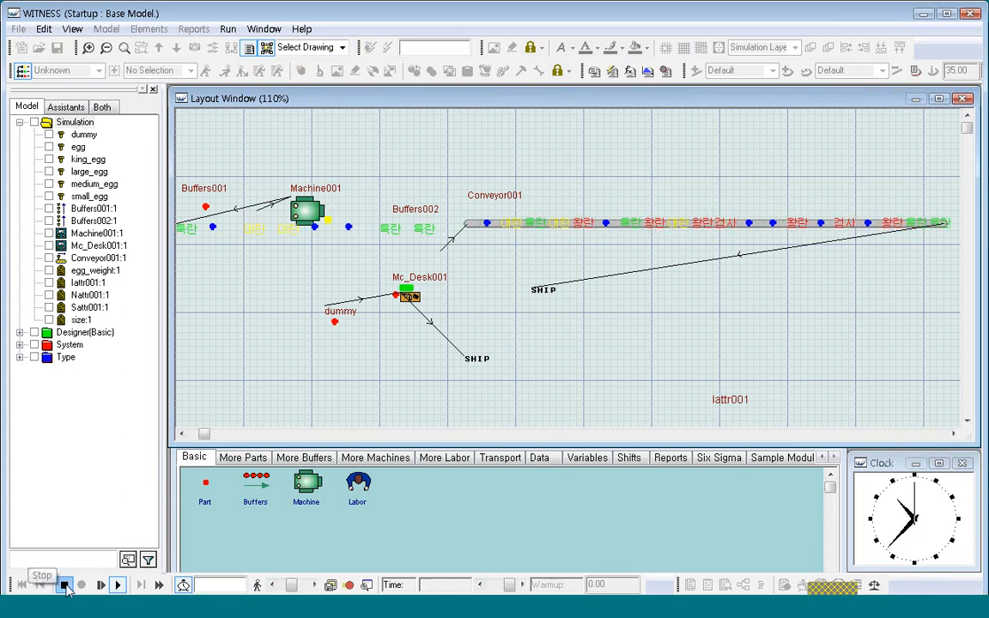
pyautogui.click(64, 585)
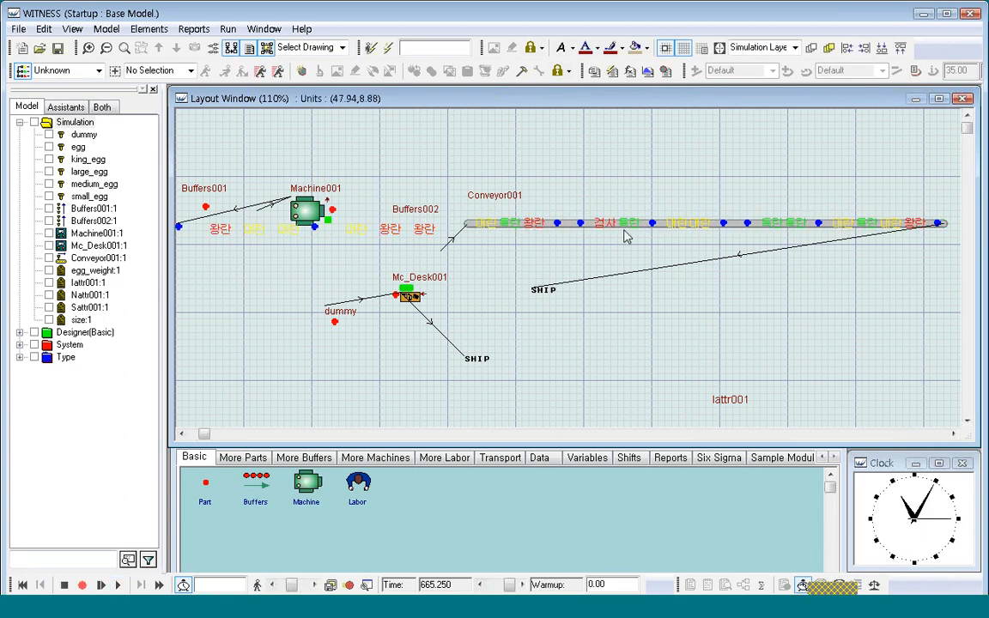
pyautogui.click(606, 230)
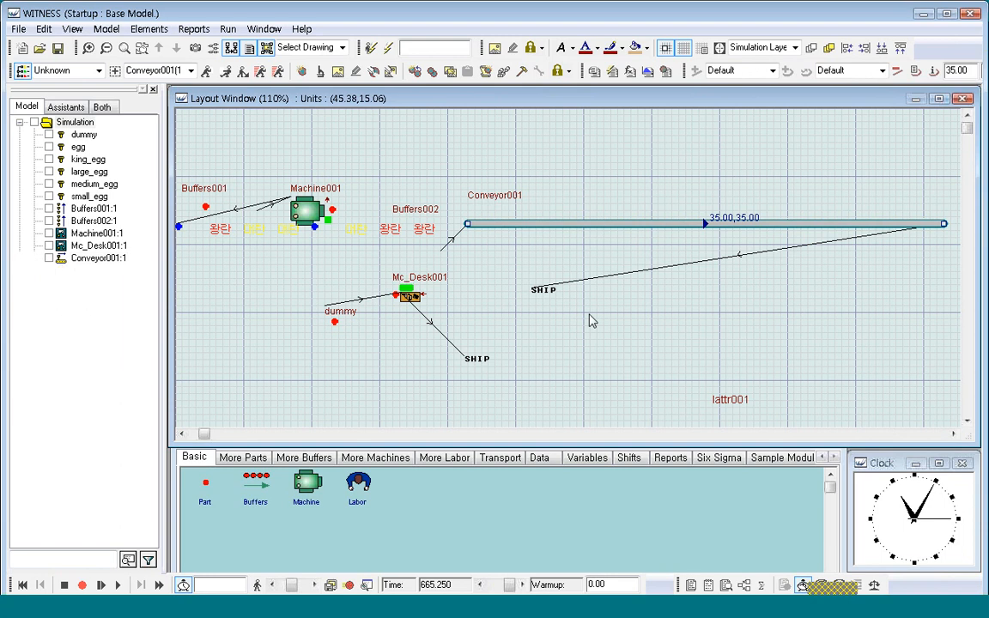
pyautogui.click(656, 312)
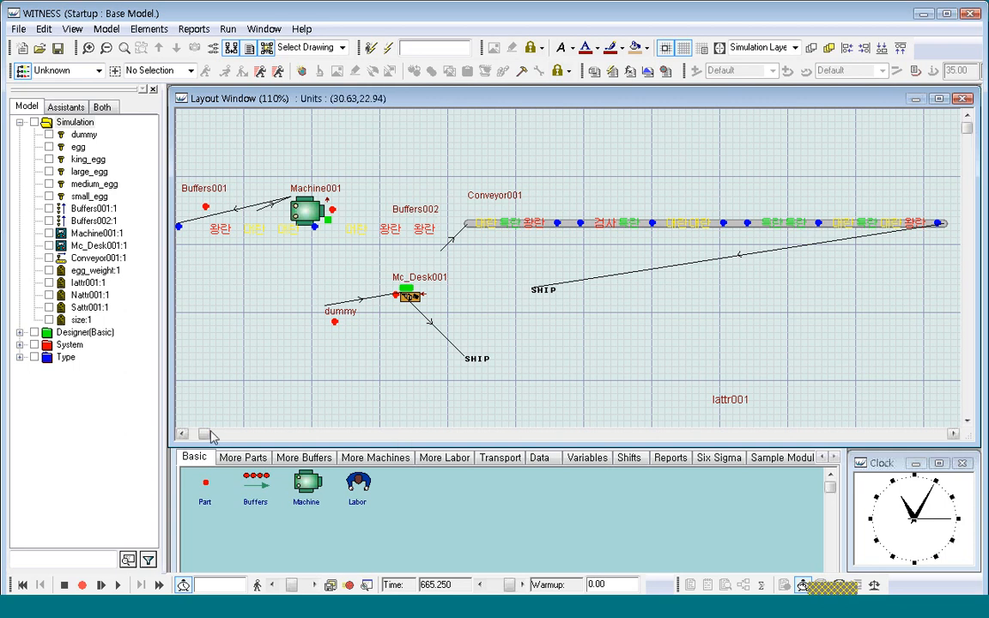
pyautogui.click(183, 434)
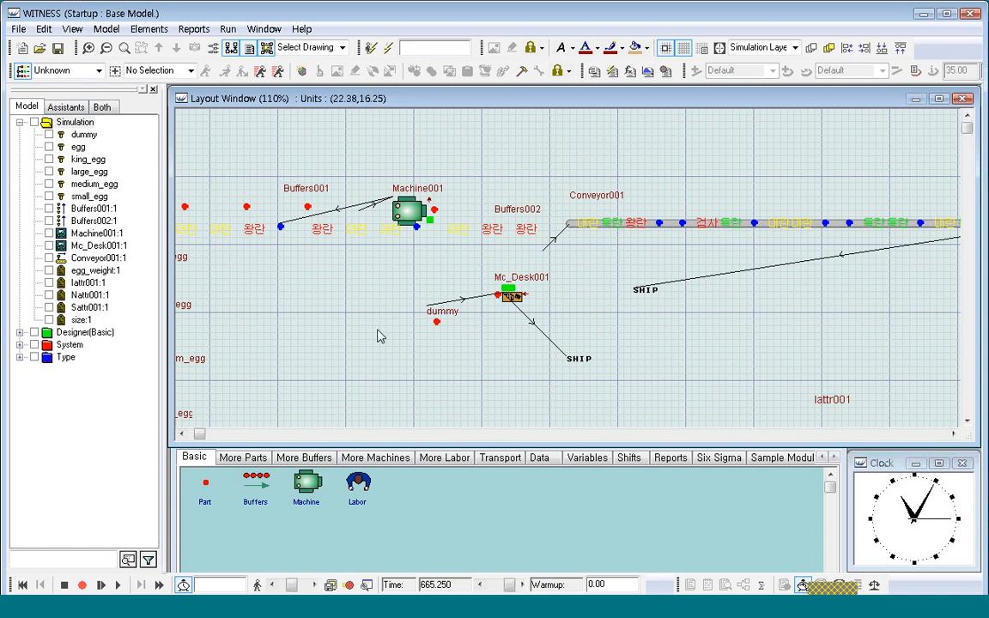
pyautogui.click(182, 433)
pyautogui.click(182, 433)
pyautogui.click(182, 433)
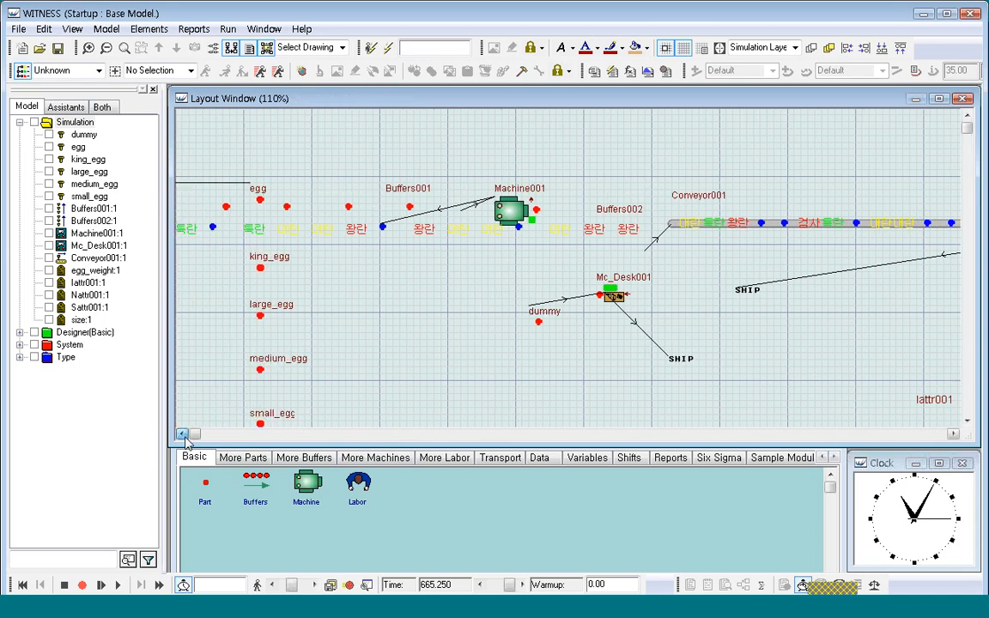